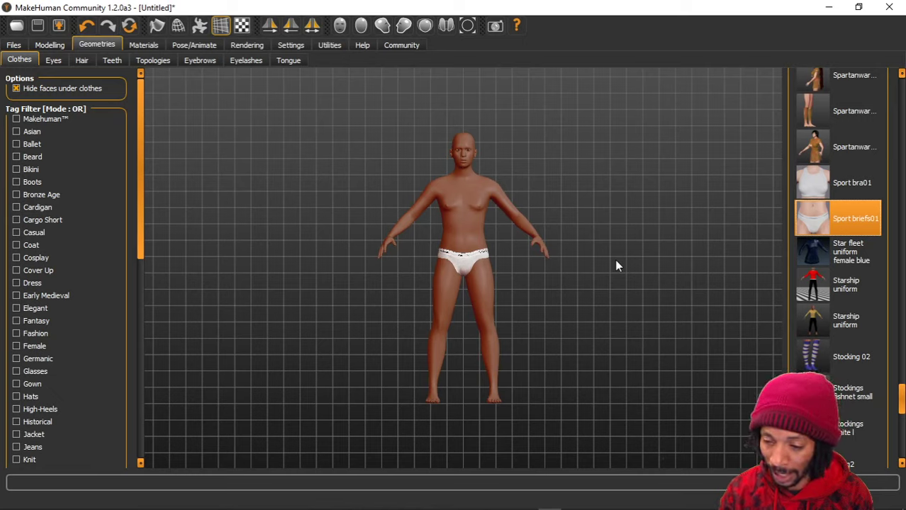
# Examine the human model and its sport briefs from an angled front view, from the waistband up to the head
pyautogui.moveTo(616, 509)
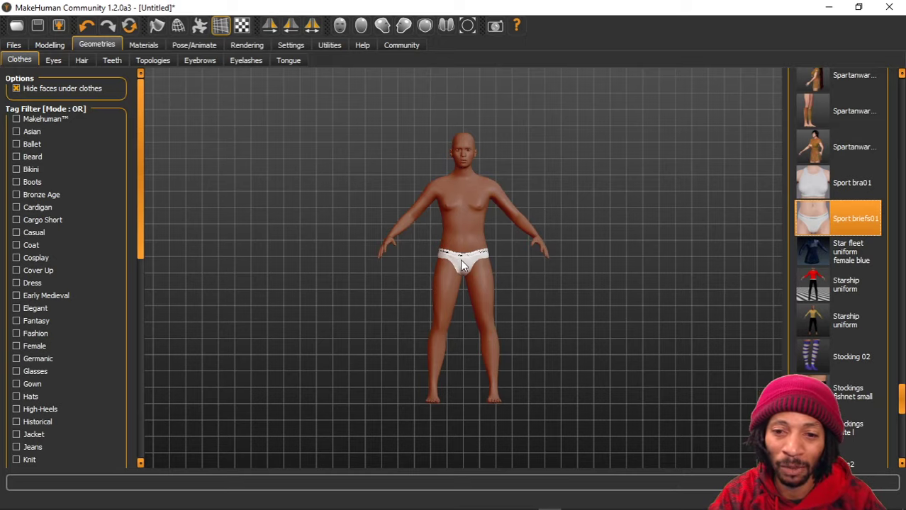
pyautogui.moveTo(541, 206)
pyautogui.mouseDown()
pyautogui.moveTo(469, 202)
pyautogui.moveTo(475, 211)
pyautogui.moveTo(560, 212)
pyautogui.moveTo(538, 198)
pyautogui.moveTo(545, 203)
pyautogui.mouseUp()
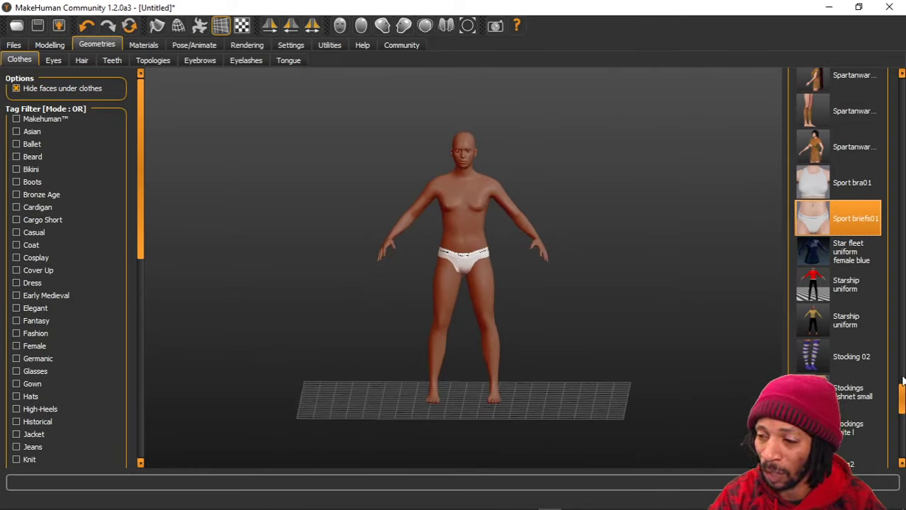
pyautogui.moveTo(901, 396); pyautogui.dragTo(901, 96)
pyautogui.moveTo(508, 194); pyautogui.dragTo(524, 179)
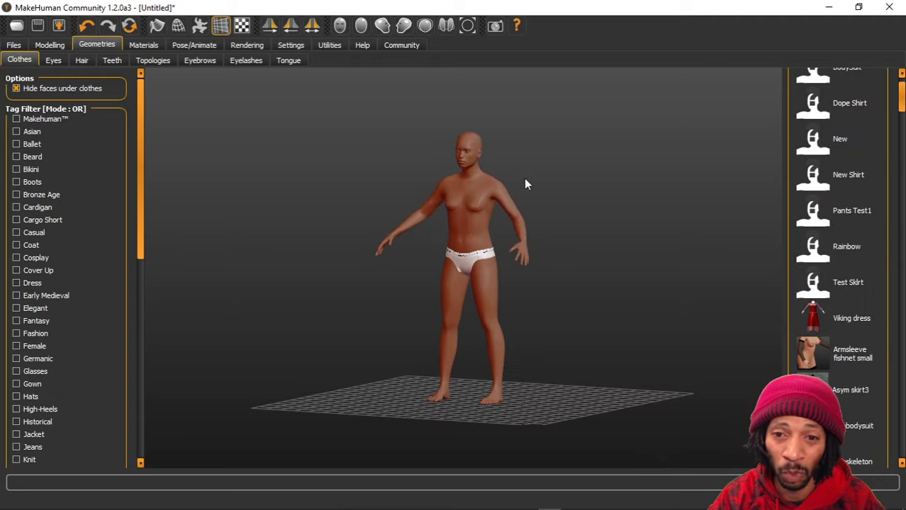
pyautogui.scroll(5, 479, 172)
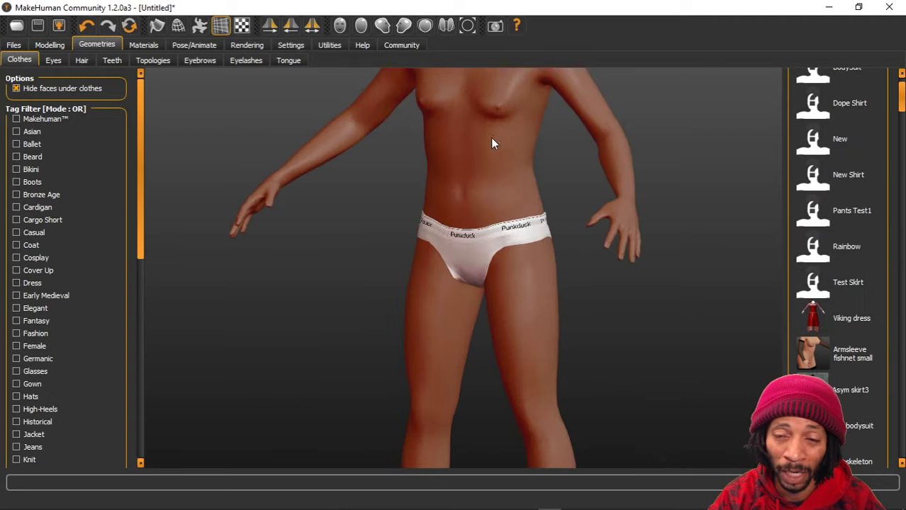
pyautogui.scroll(-5, 493, 144)
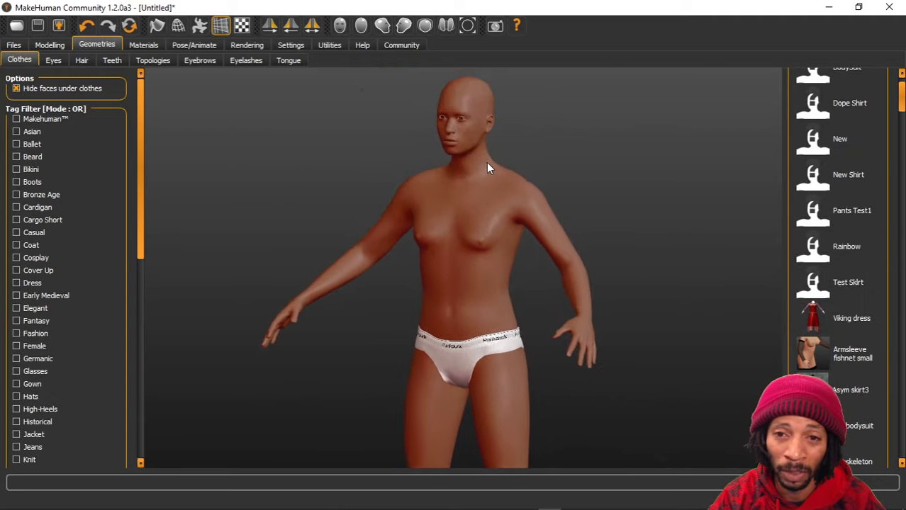
pyautogui.scroll(2, 486, 163)
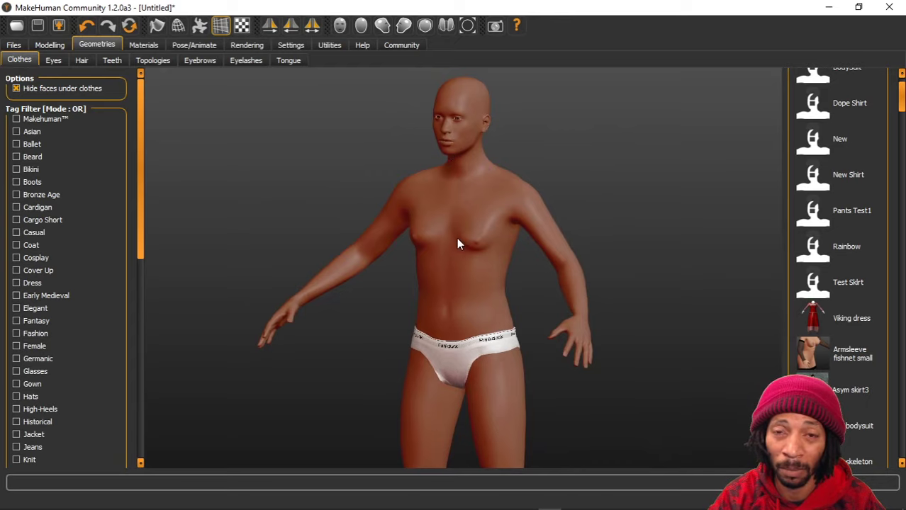
pyautogui.scroll(4, 469, 322)
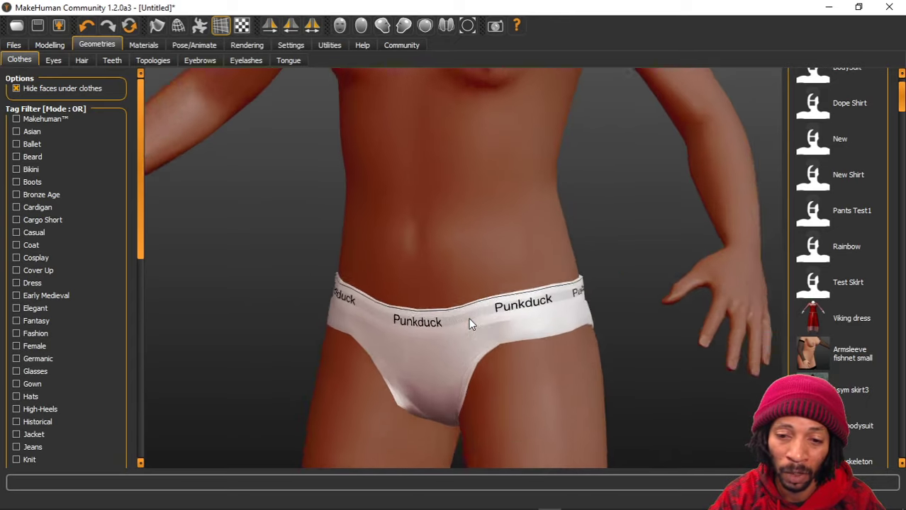
pyautogui.scroll(-1, 517, 309)
pyautogui.scroll(-3, 524, 302)
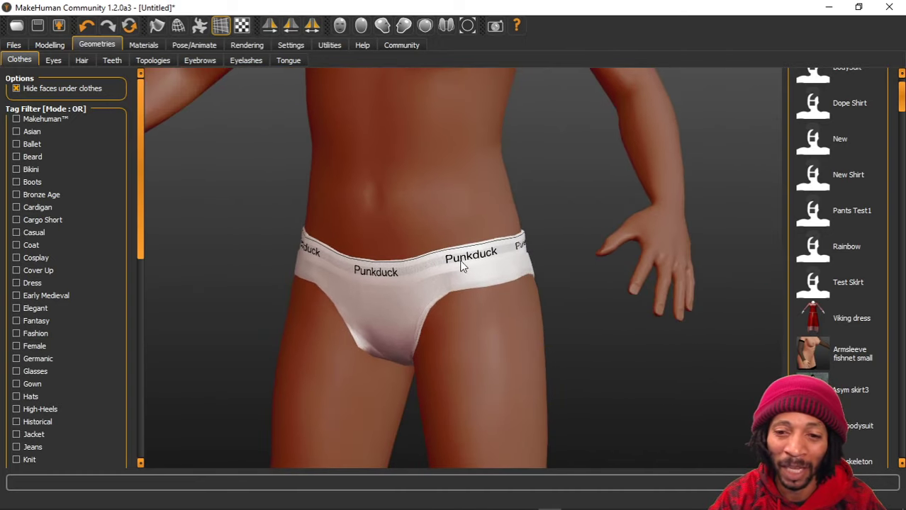
pyautogui.scroll(-3, 466, 204)
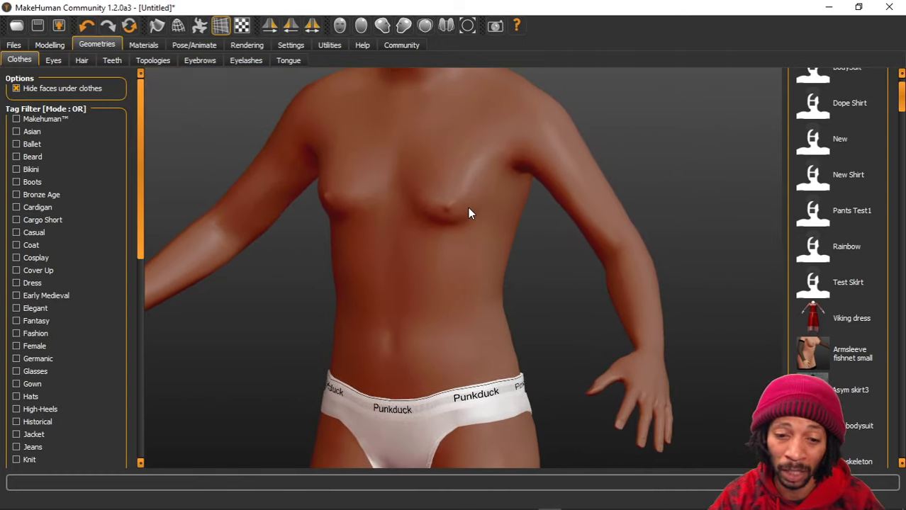
pyautogui.scroll(-2, 469, 215)
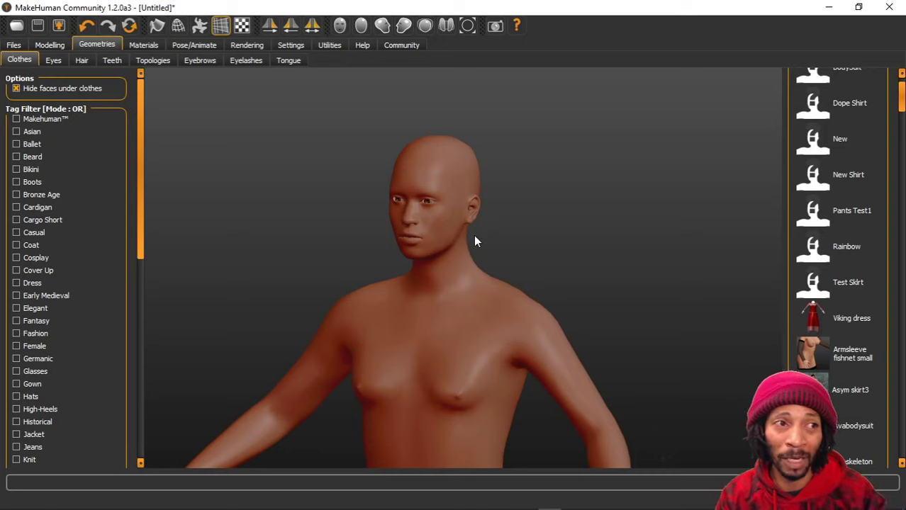
pyautogui.click(402, 46)
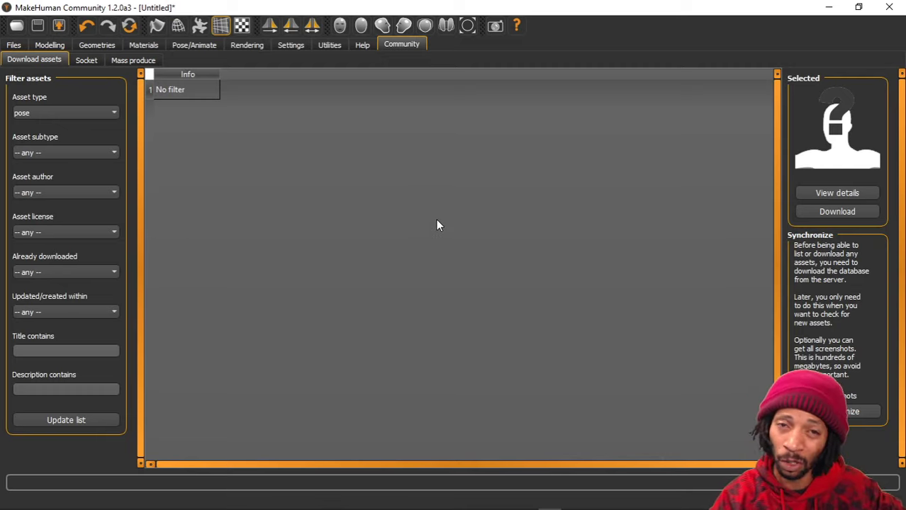
pyautogui.click(15, 46)
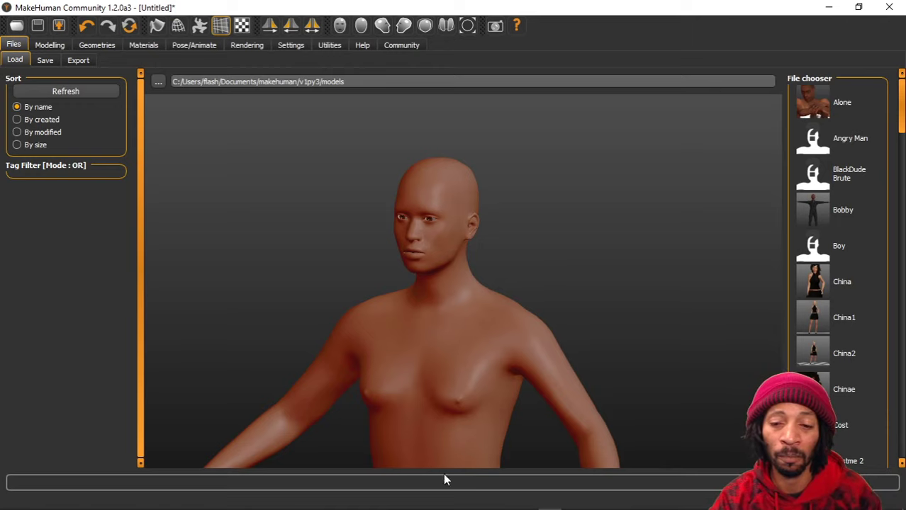
pyautogui.moveTo(447, 505)
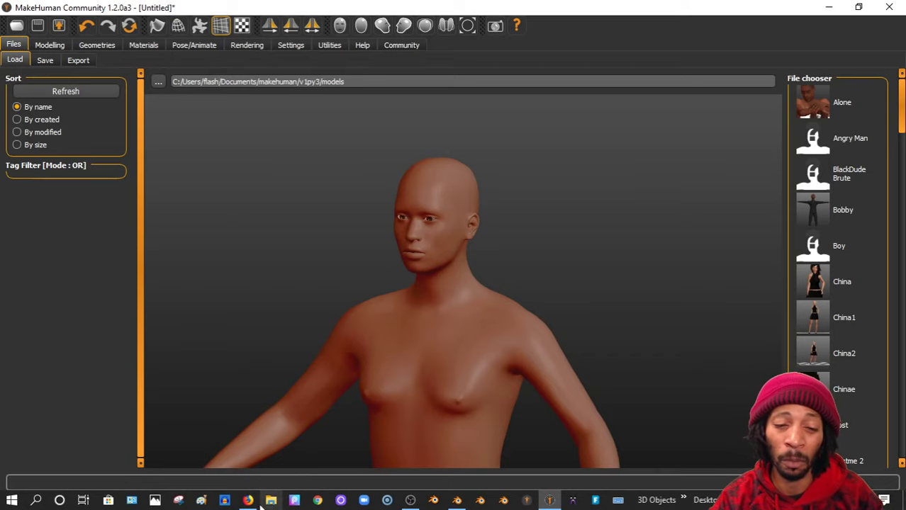
pyautogui.moveTo(255, 501)
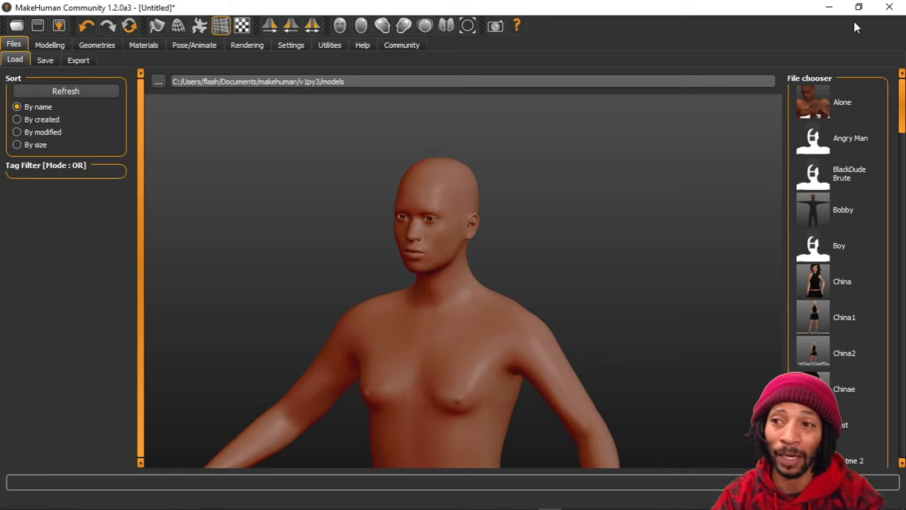
# Switch to Blender, dismiss the splash screen and show the MakeClothes2 add-on's tools
pyautogui.click(829, 7)
pyautogui.moveTo(496, 505)
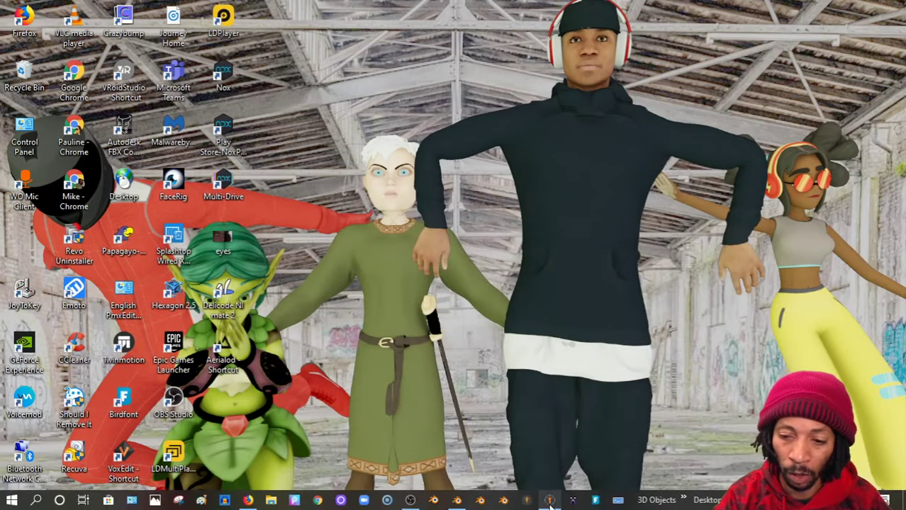
pyautogui.click(457, 501)
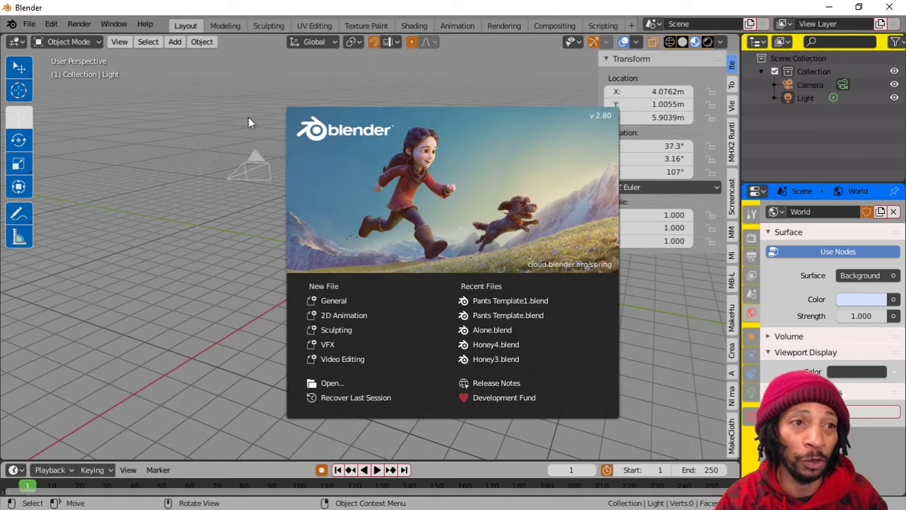
pyautogui.click(172, 167)
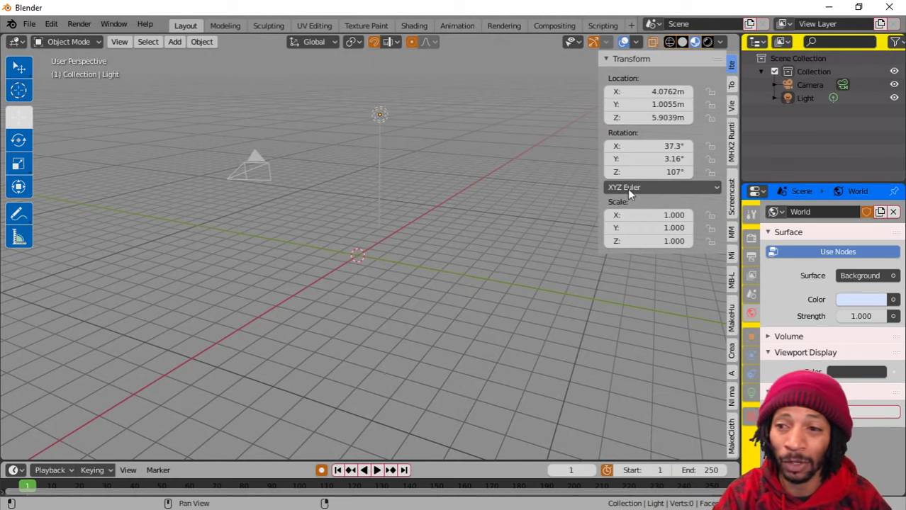
pyautogui.click(732, 433)
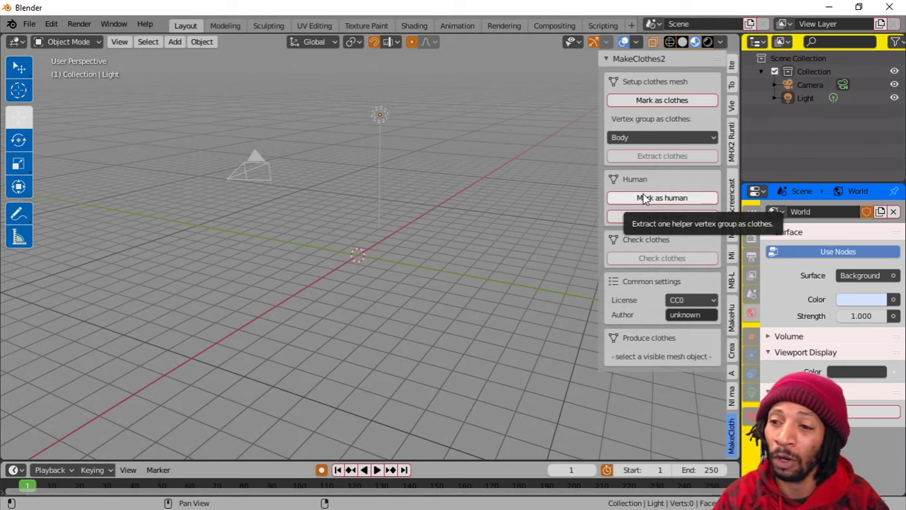
# Load the MakeClothes preset in the MakeHuman add-on's import settings
pyautogui.click(732, 321)
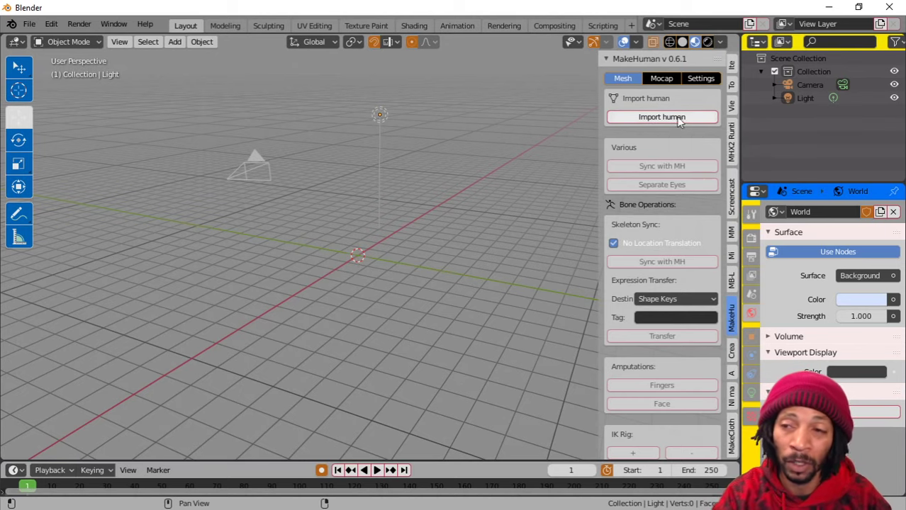
pyautogui.click(699, 80)
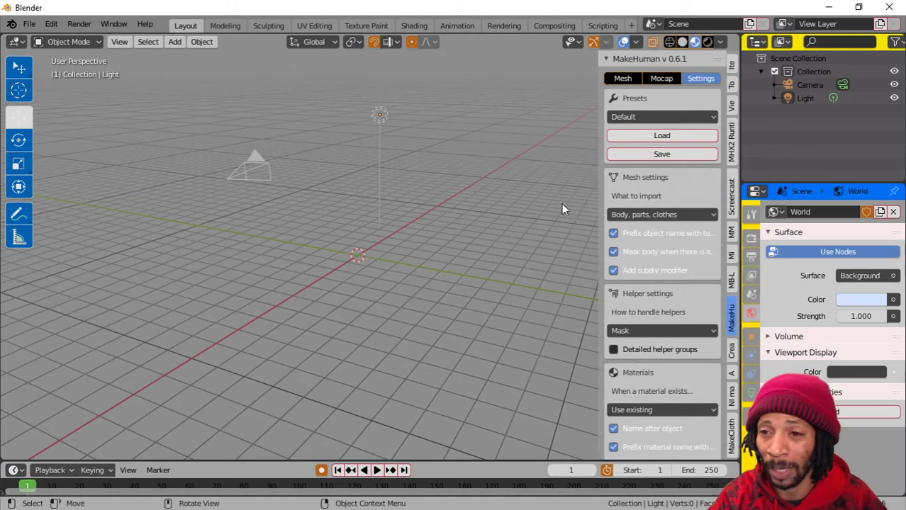
pyautogui.scroll(-10, 655, 305)
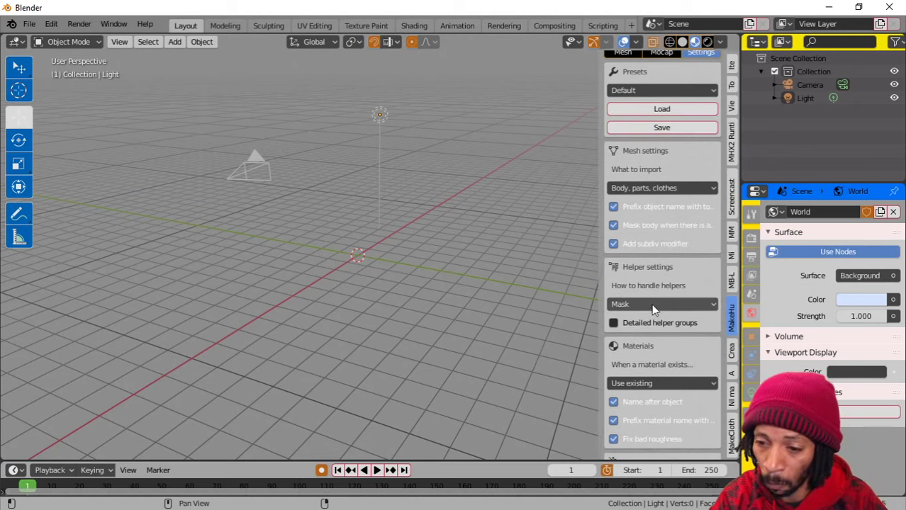
pyautogui.scroll(10, 659, 315)
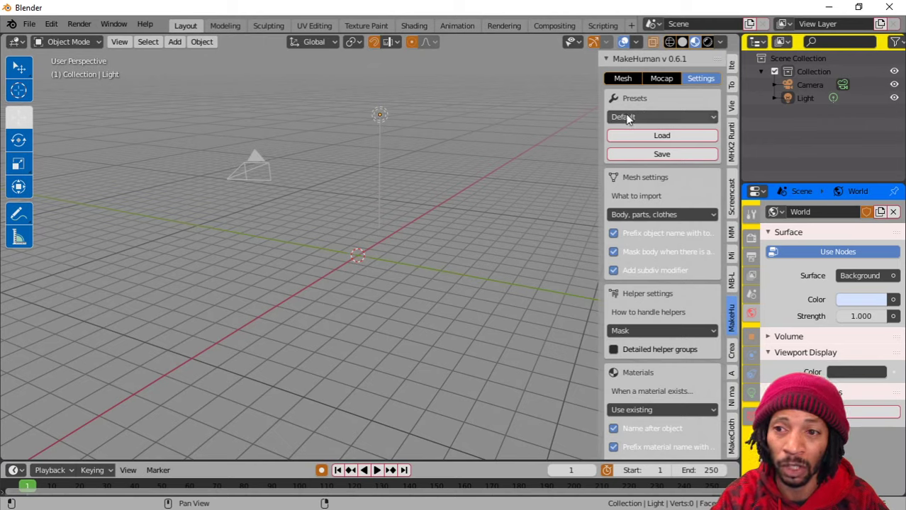
pyautogui.click(688, 120)
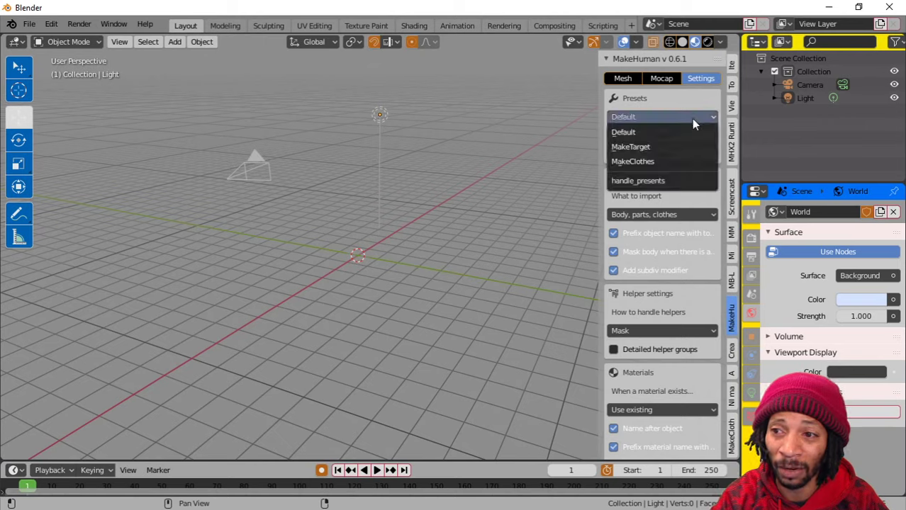
pyautogui.click(668, 161)
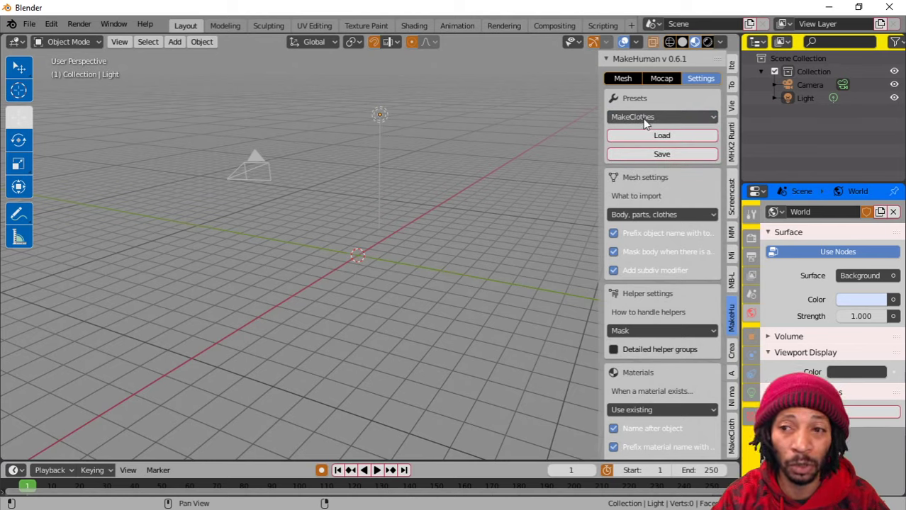
pyautogui.click(662, 134)
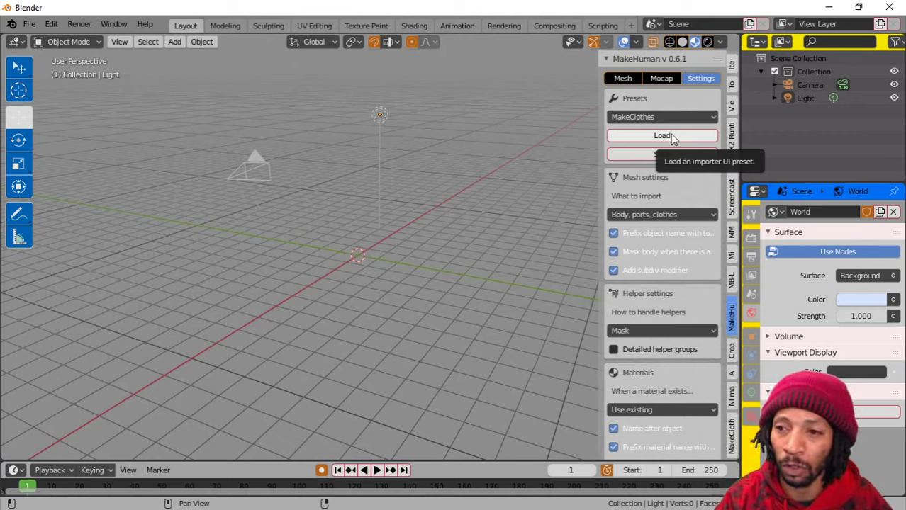
pyautogui.click(669, 136)
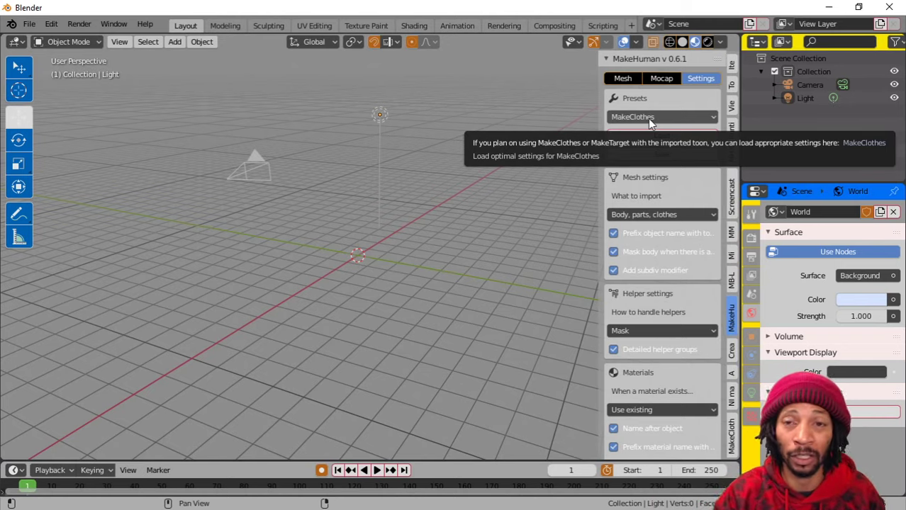
pyautogui.click(732, 445)
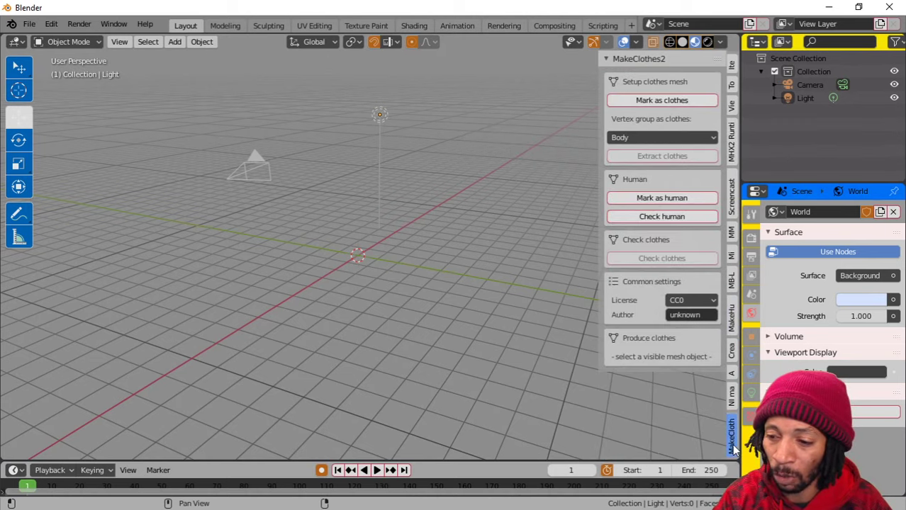
pyautogui.click(732, 318)
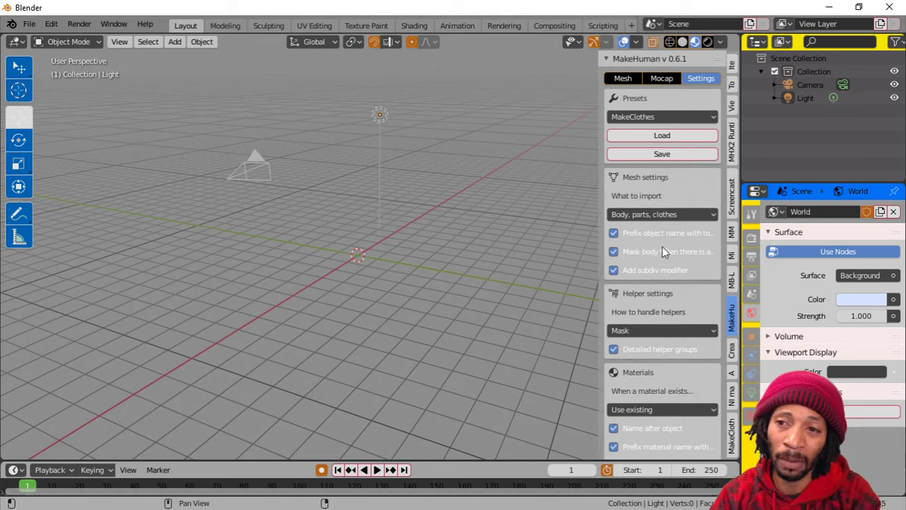
pyautogui.click(624, 80)
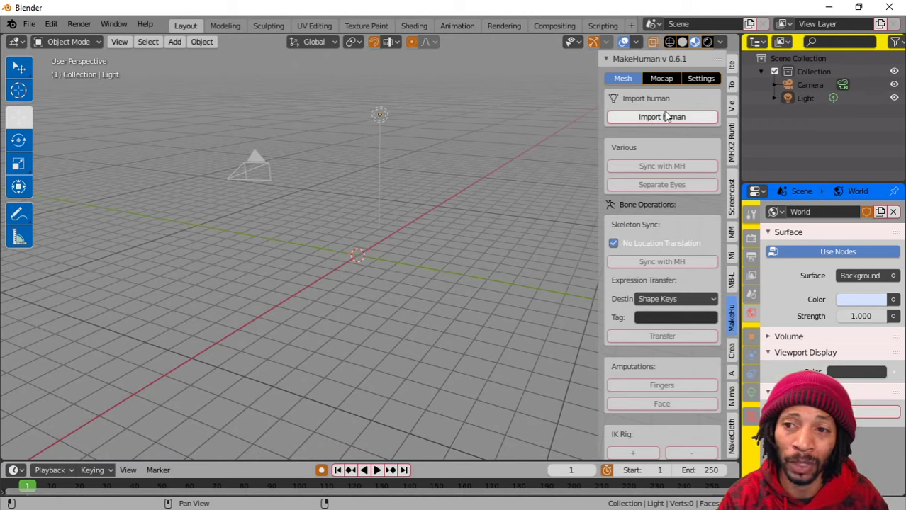
pyautogui.click(29, 25)
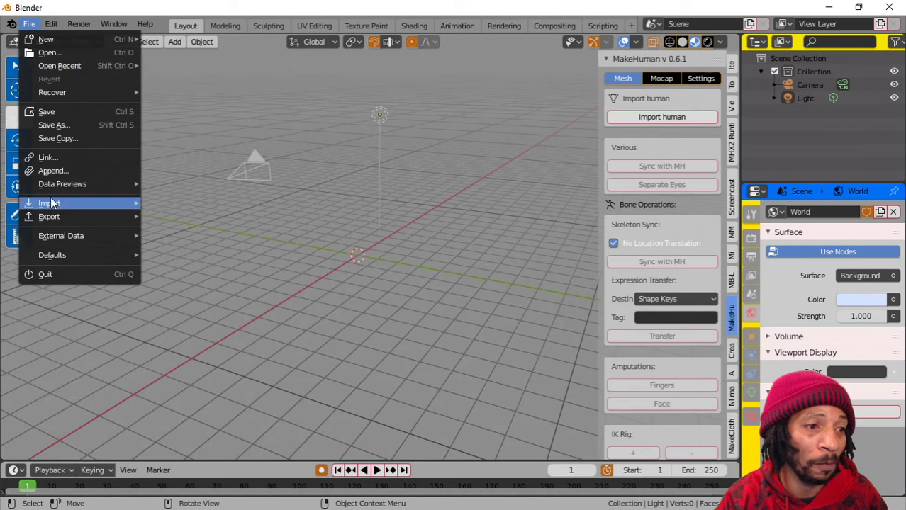
pyautogui.moveTo(59, 204)
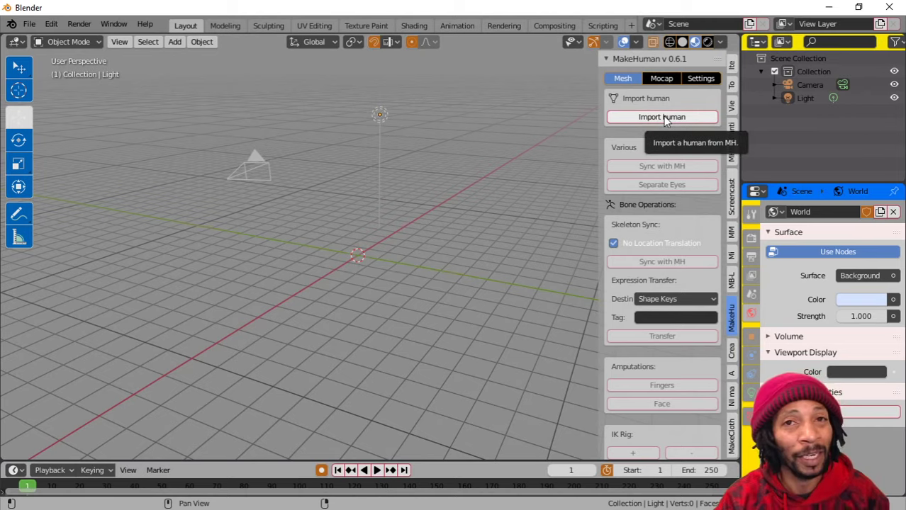
# Check in the MakeHuman import settings that one Blender unit equals a Decimeter
pyautogui.click(705, 79)
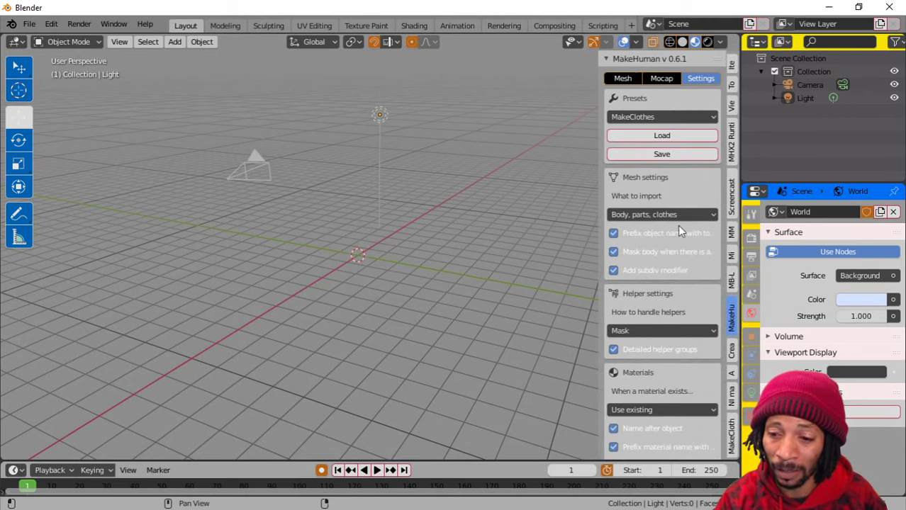
pyautogui.scroll(-10, 674, 256)
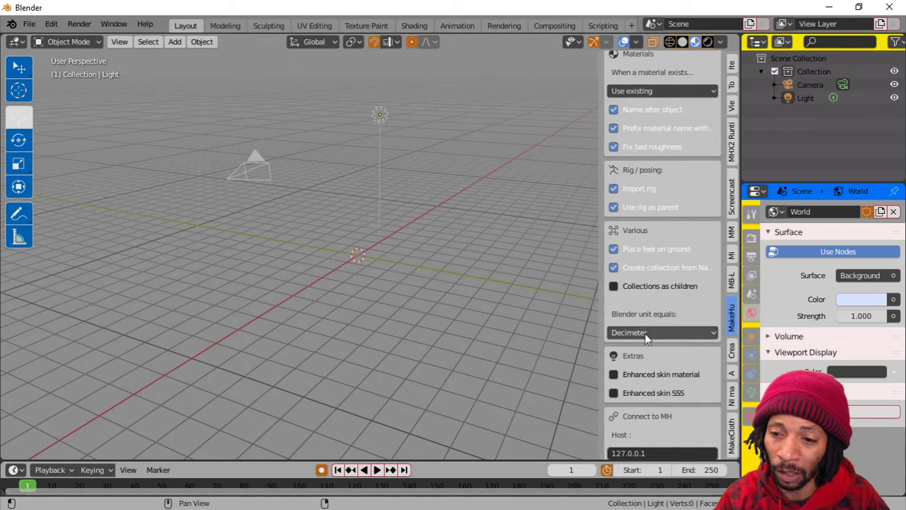
pyautogui.scroll(1, 638, 313)
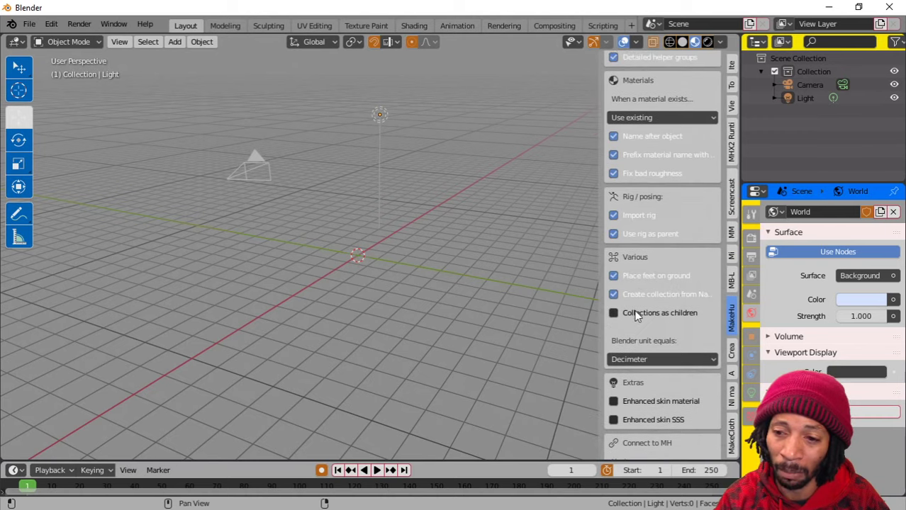
pyautogui.click(658, 360)
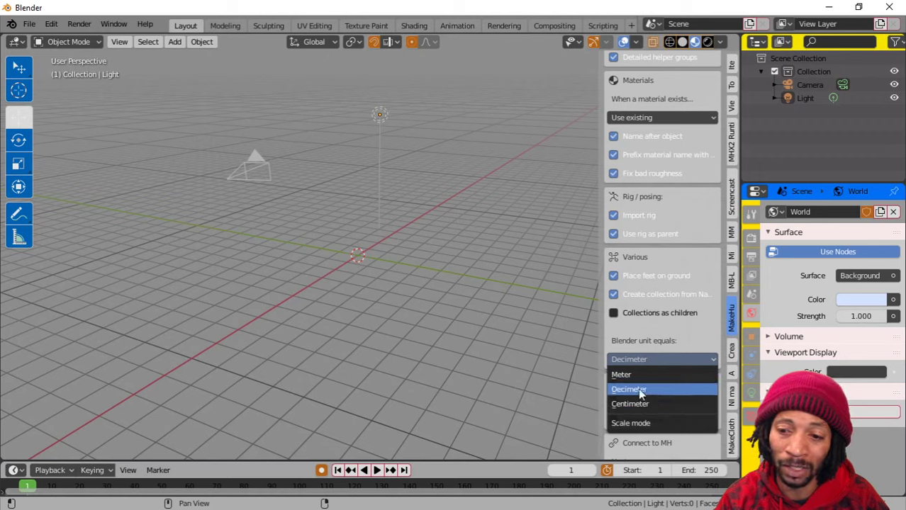
pyautogui.scroll(10, 652, 141)
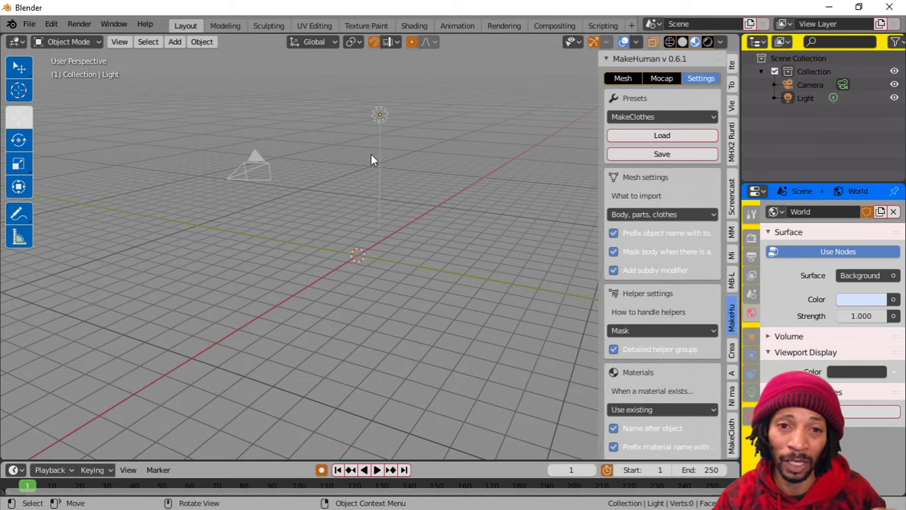
# Import the human from MakeHuman into the scene and bring its whole body into sight
pyautogui.click(623, 78)
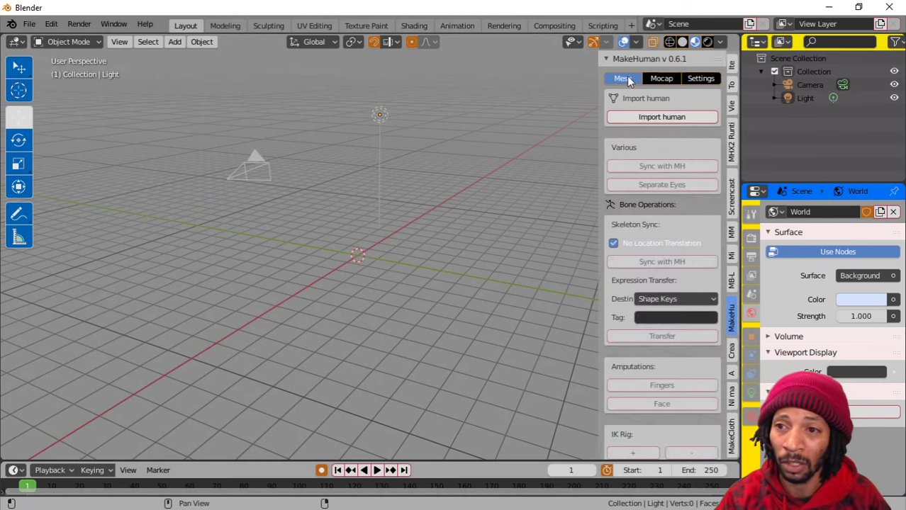
pyautogui.click(667, 118)
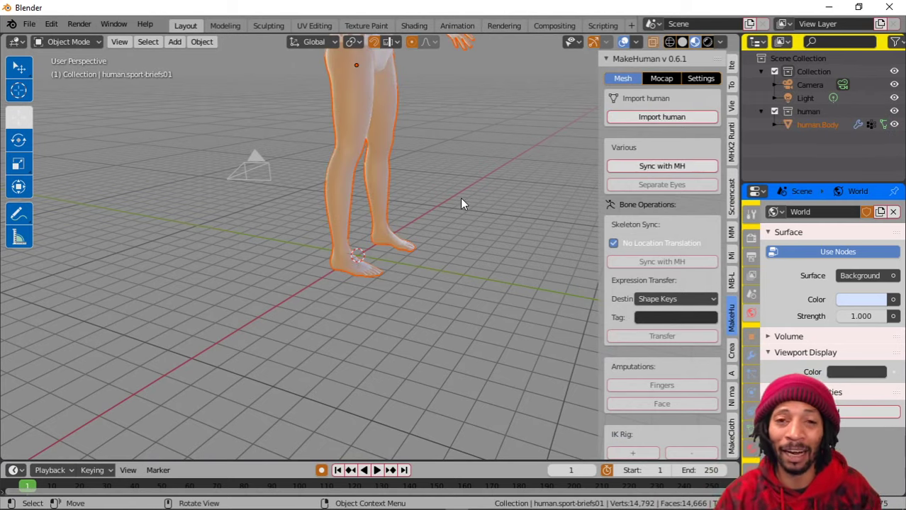
pyautogui.moveTo(435, 182); pyautogui.dragTo(405, 286, button='middle')
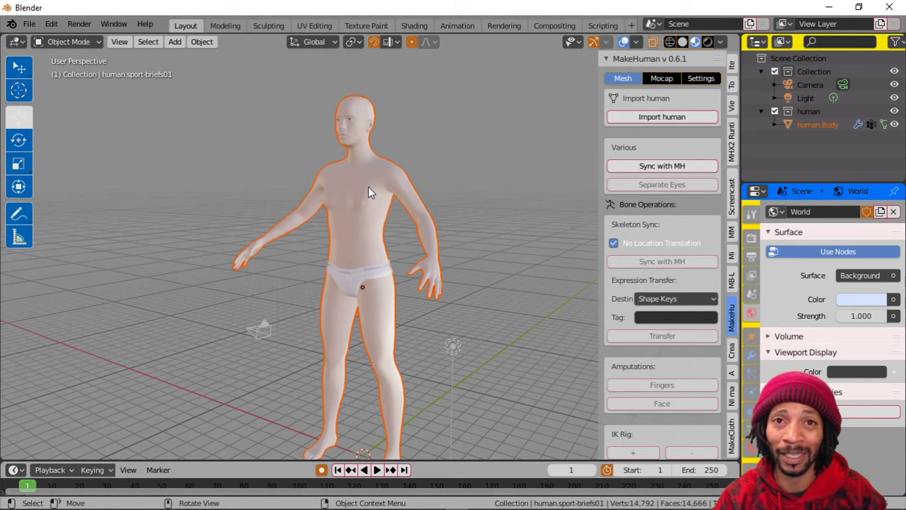
# Examine the imported human's head, torso and sport briefs from an angled front view
pyautogui.scroll(3, 365, 189)
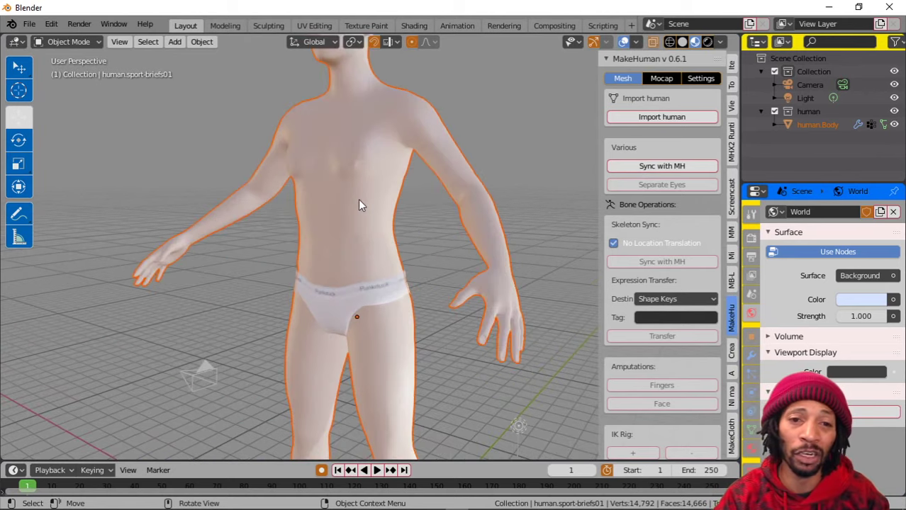
pyautogui.keyDown('shift'); pyautogui.moveTo(358, 155); pyautogui.dragTo(367, 262, button='middle'); pyautogui.keyUp('shift')
pyautogui.scroll(4, 368, 261)
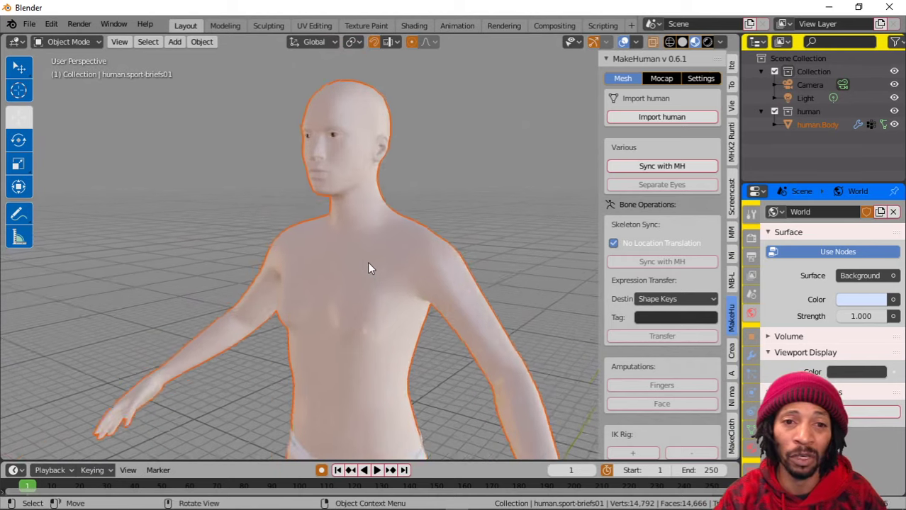
pyautogui.keyDown('shift'); pyautogui.moveTo(348, 164); pyautogui.dragTo(382, 150, button='middle'); pyautogui.keyUp('shift')
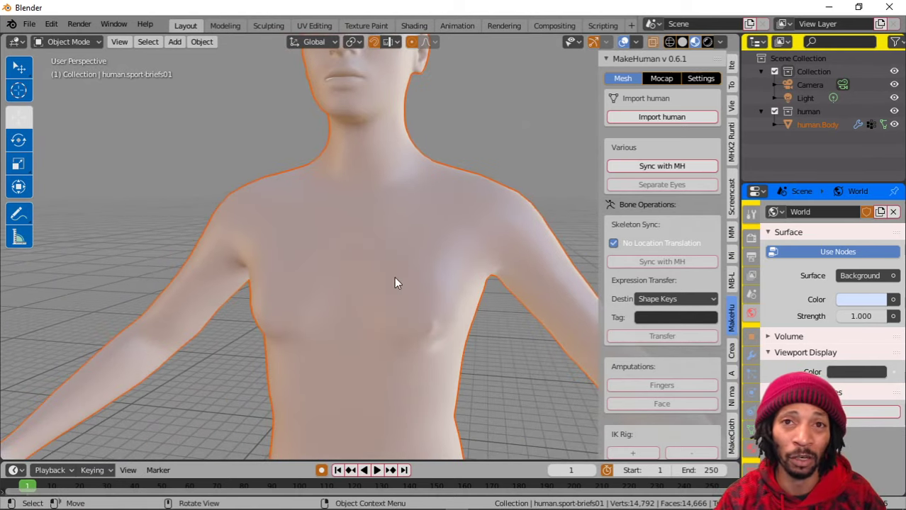
pyautogui.keyDown('shift'); pyautogui.moveTo(391, 287); pyautogui.dragTo(377, 201, button='middle'); pyautogui.keyUp('shift')
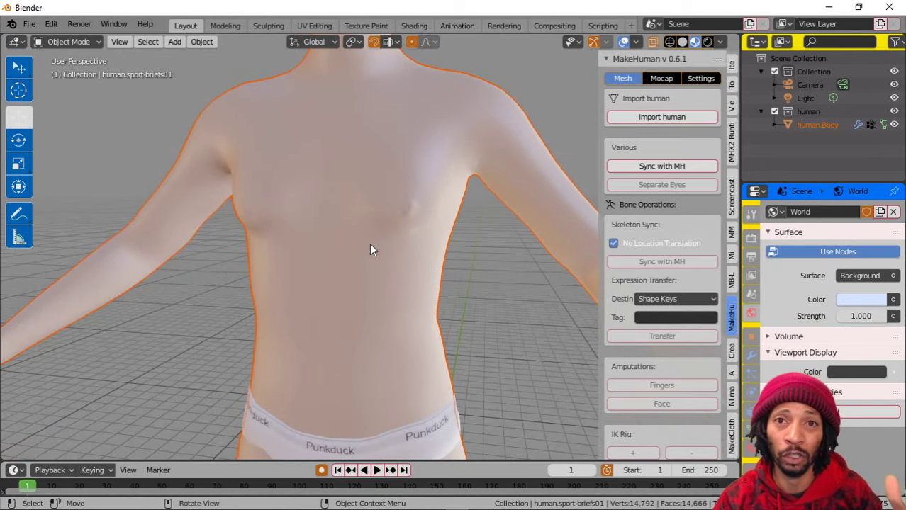
pyautogui.scroll(-3, 369, 248)
pyautogui.scroll(-1, 367, 247)
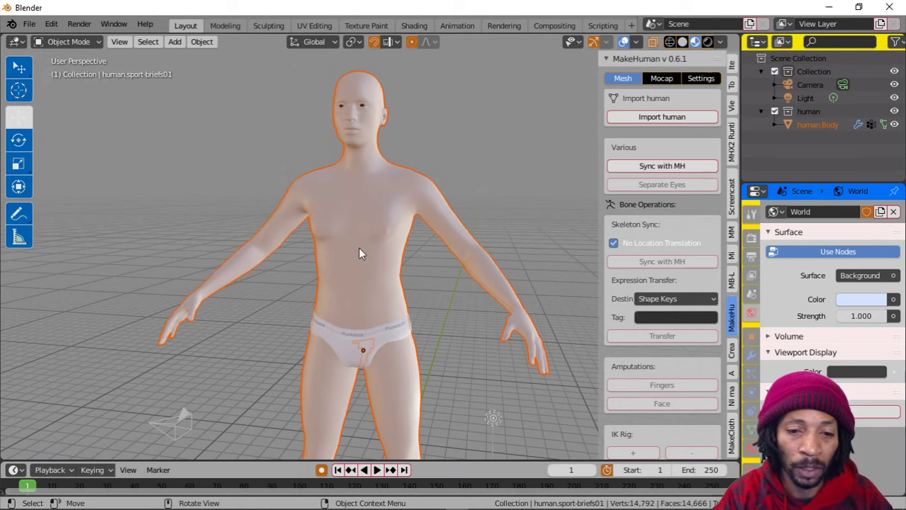
pyautogui.scroll(5, 361, 271)
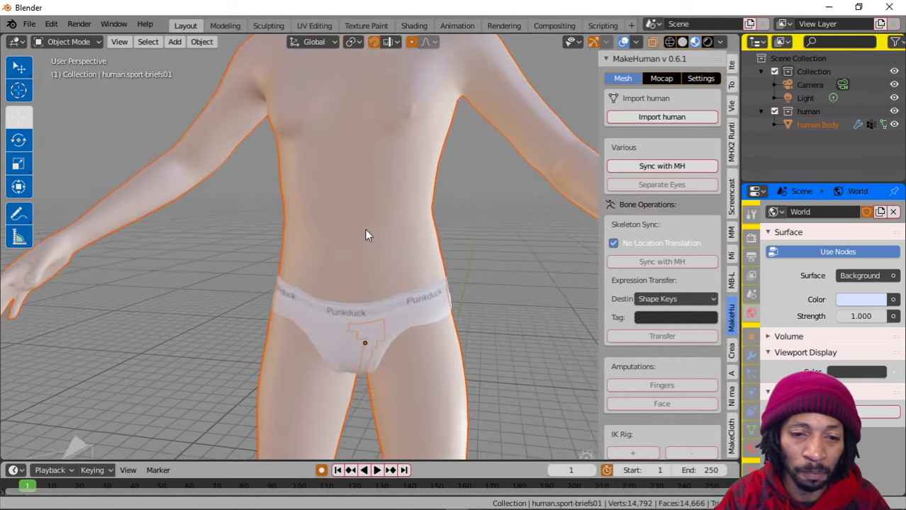
# Deselect the imported human and inspect its torso, briefs and legs down to the feet
pyautogui.click(518, 198)
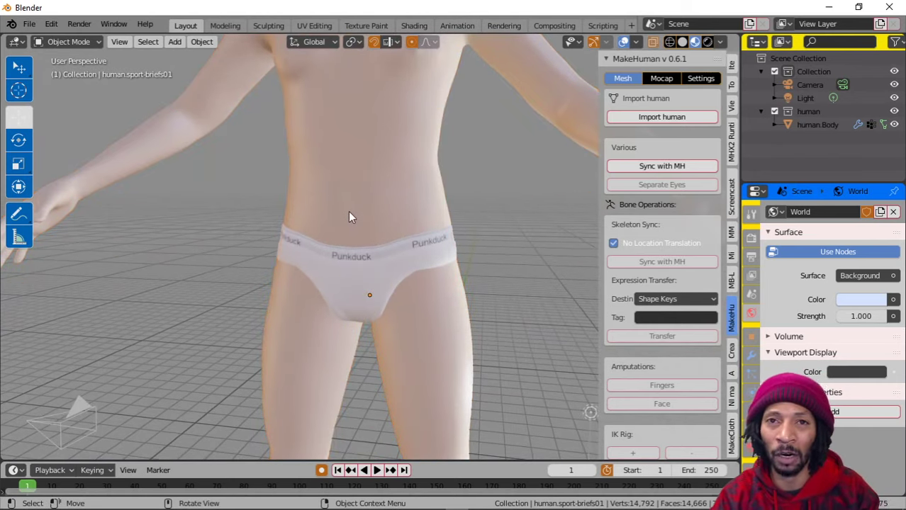
pyautogui.keyDown('shift'); pyautogui.moveTo(339, 144); pyautogui.dragTo(379, 232, button='middle'); pyautogui.keyUp('shift')
pyautogui.scroll(-3, 363, 348)
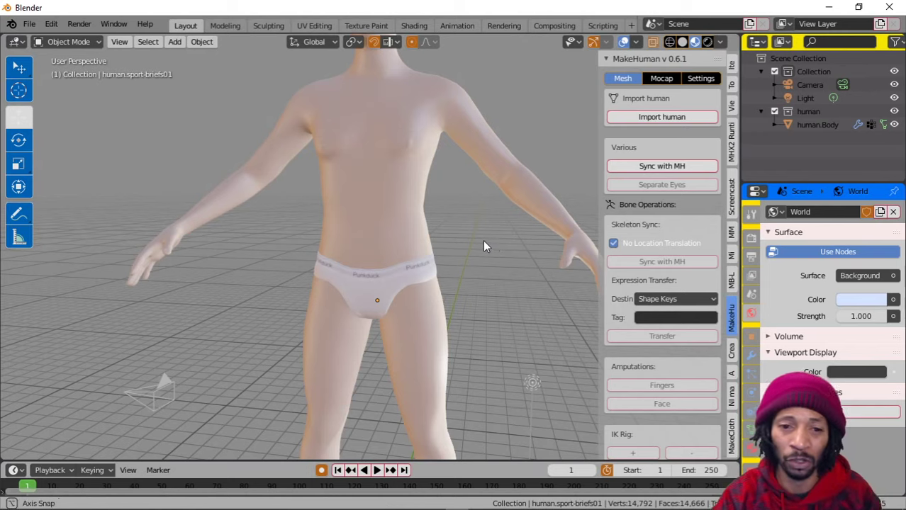
pyautogui.moveTo(482, 239)
pyautogui.mouseDown(button='middle')
pyautogui.moveTo(415, 243)
pyautogui.moveTo(484, 246)
pyautogui.mouseUp(button='middle')
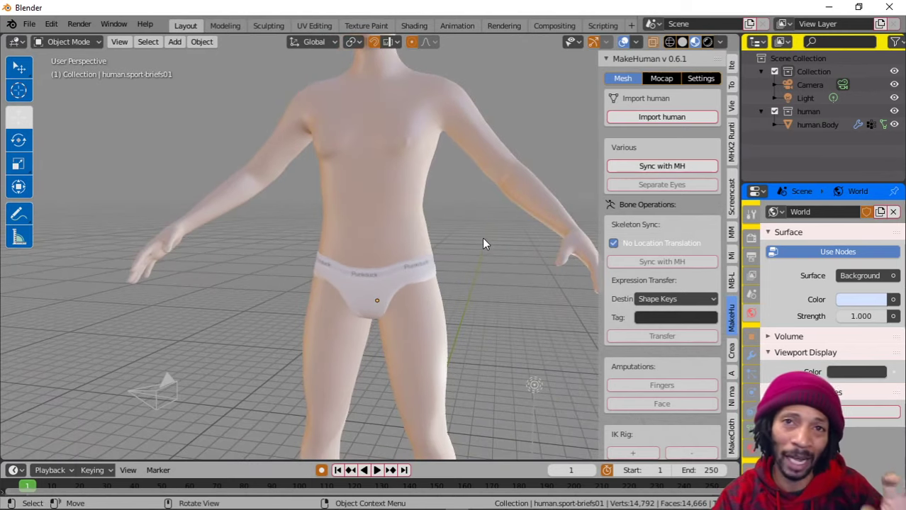
pyautogui.scroll(-2, 469, 262)
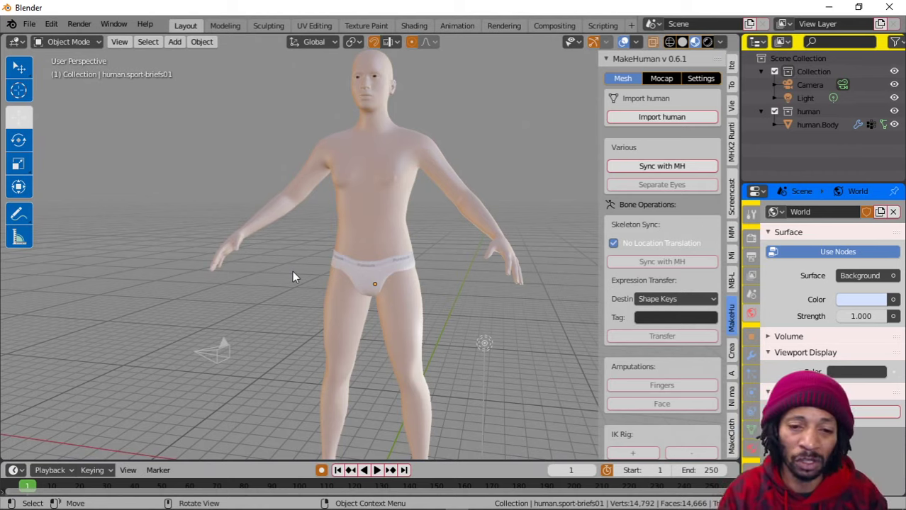
pyautogui.scroll(5, 294, 272)
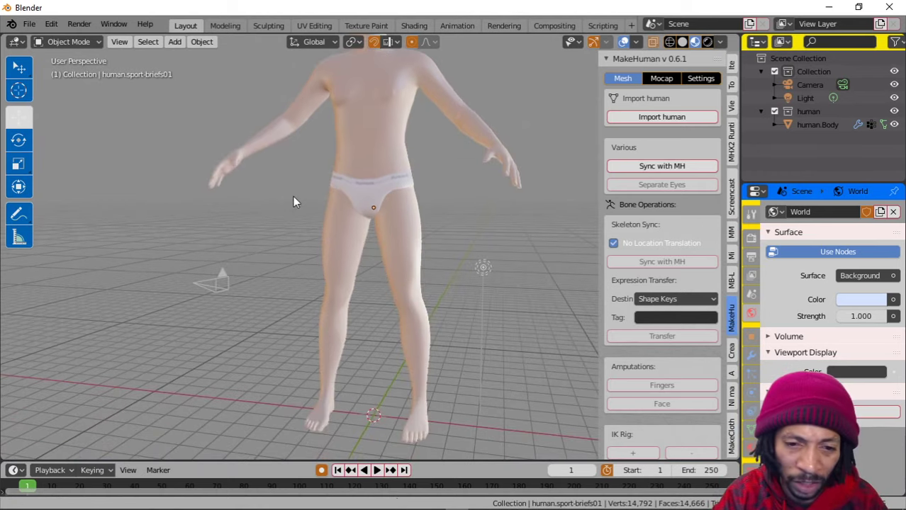
pyautogui.keyDown('shift'); pyautogui.moveTo(271, 260); pyautogui.dragTo(270, 207, button='middle'); pyautogui.keyUp('shift')
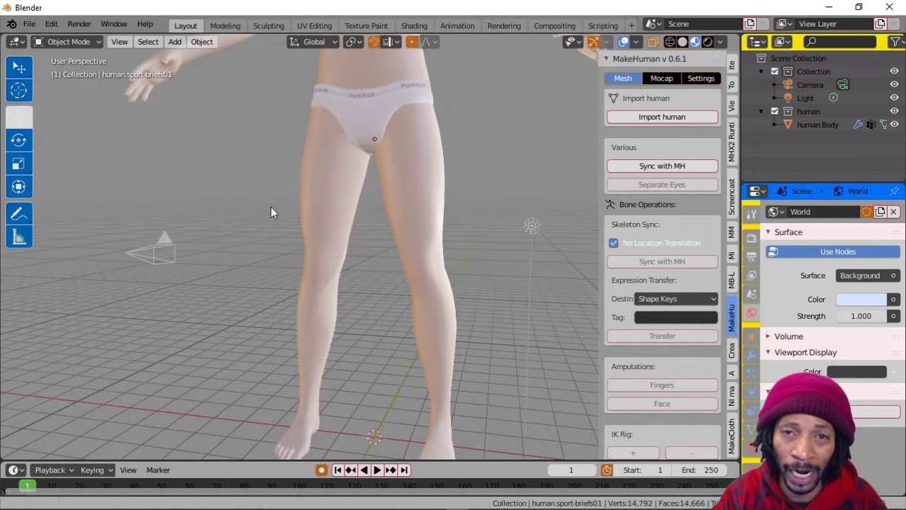
# Select the human body and extract clothes from its Tights vertex group with MakeClothes2
pyautogui.click(337, 244)
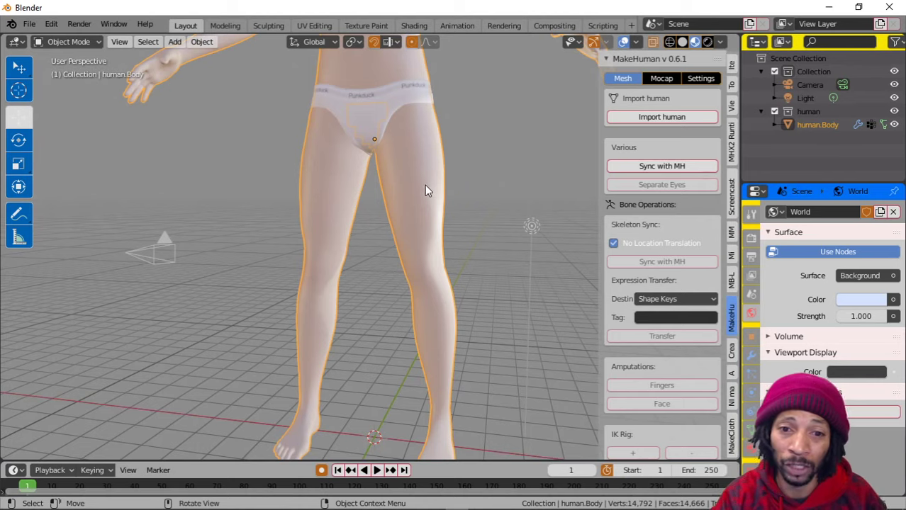
pyautogui.keyDown('shift'); pyautogui.moveTo(251, 213); pyautogui.dragTo(240, 384, button='middle'); pyautogui.keyUp('shift')
pyautogui.moveTo(315, 147)
pyautogui.keyDown('shift'); pyautogui.mouseDown(button='middle')
pyautogui.moveTo(301, 282)
pyautogui.moveTo(312, 302)
pyautogui.mouseUp(button='middle'); pyautogui.keyUp('shift')
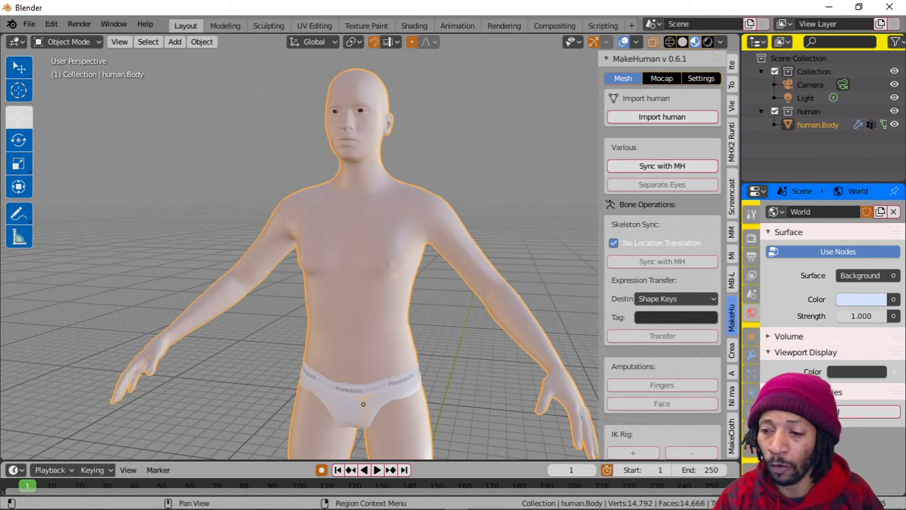
pyautogui.click(733, 438)
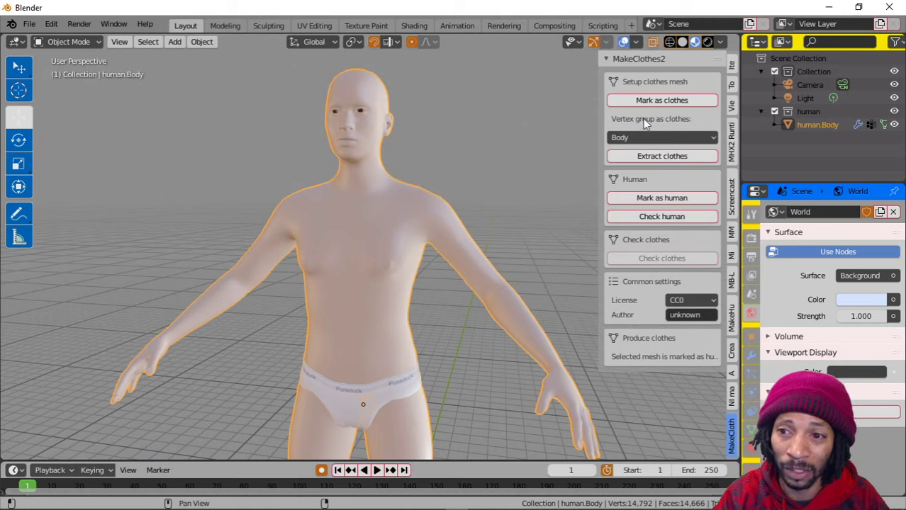
pyautogui.click(713, 139)
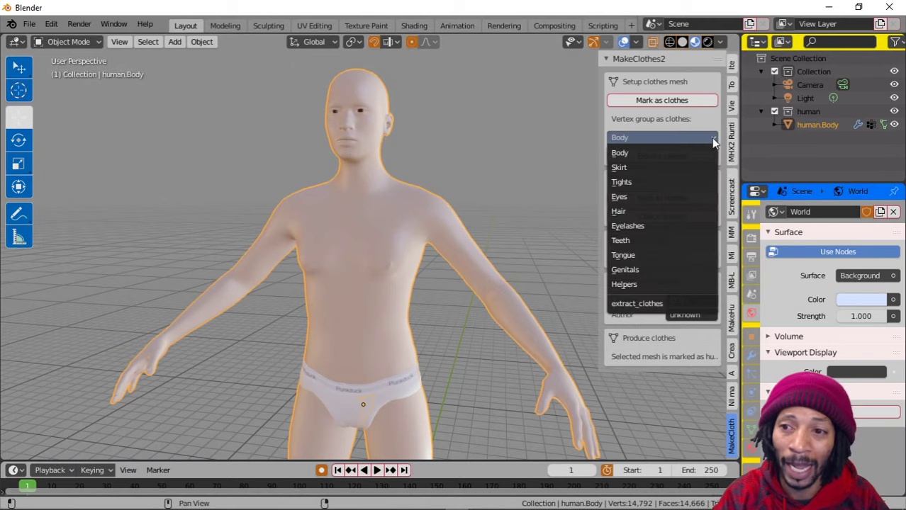
pyautogui.click(636, 182)
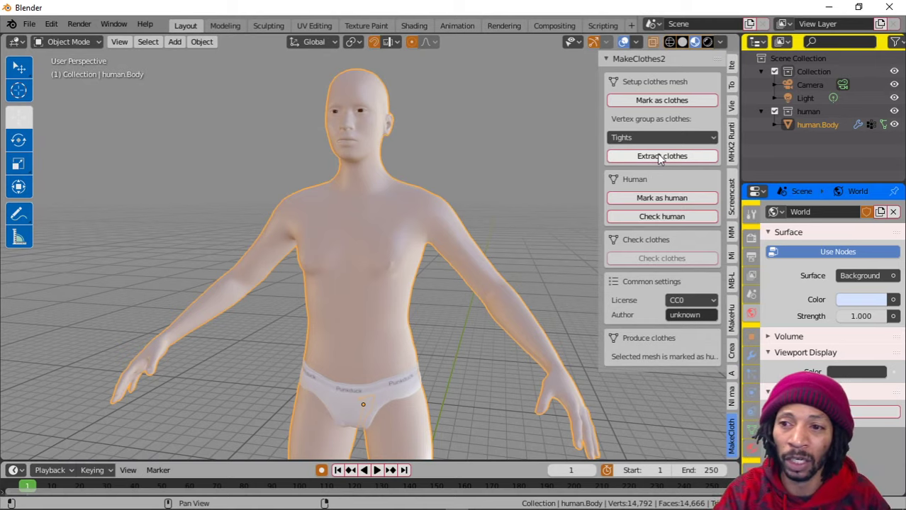
pyautogui.click(659, 158)
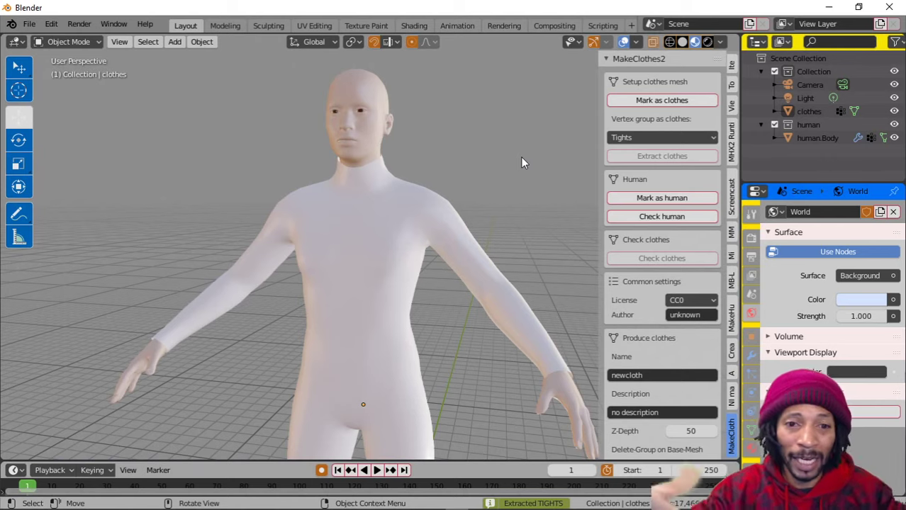
# Select the extracted clothes mesh on the human and switch it to Edit Mode
pyautogui.moveTo(520, 157); pyautogui.dragTo(378, 252, button='middle')
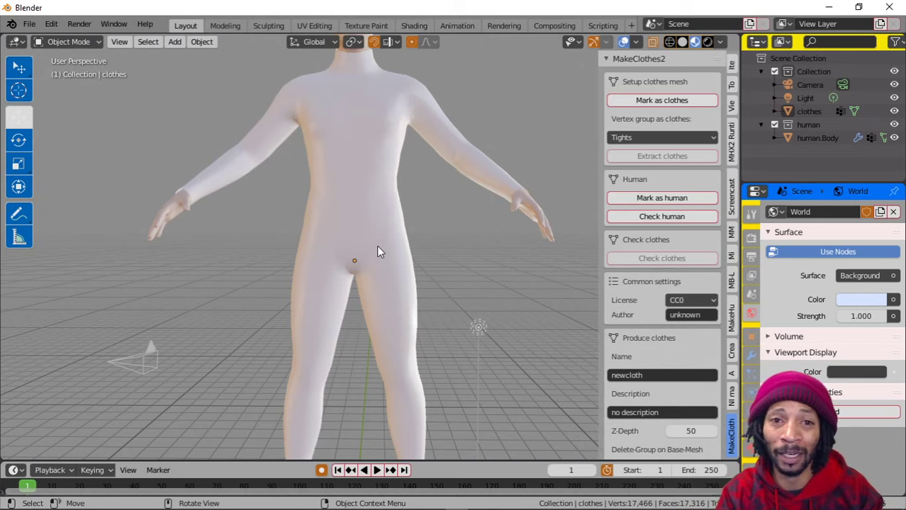
pyautogui.scroll(-3, 376, 245)
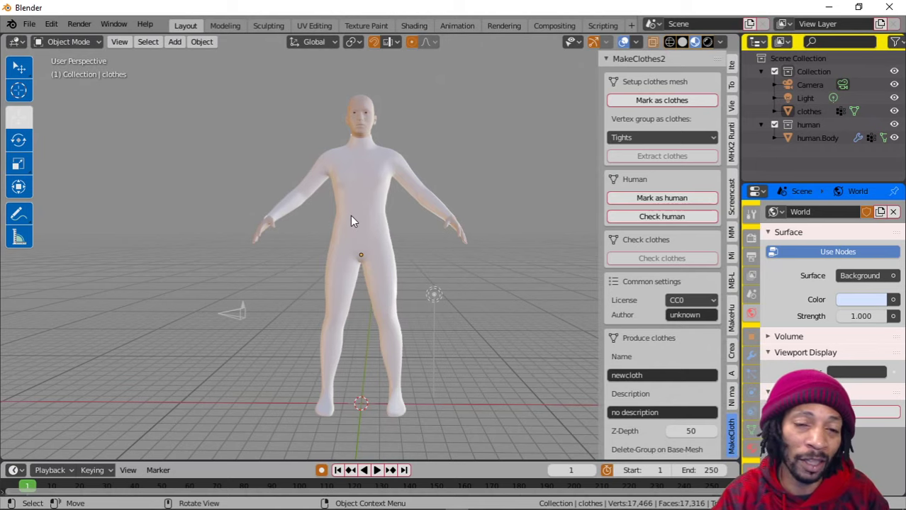
pyautogui.scroll(2, 350, 215)
pyautogui.click(353, 163)
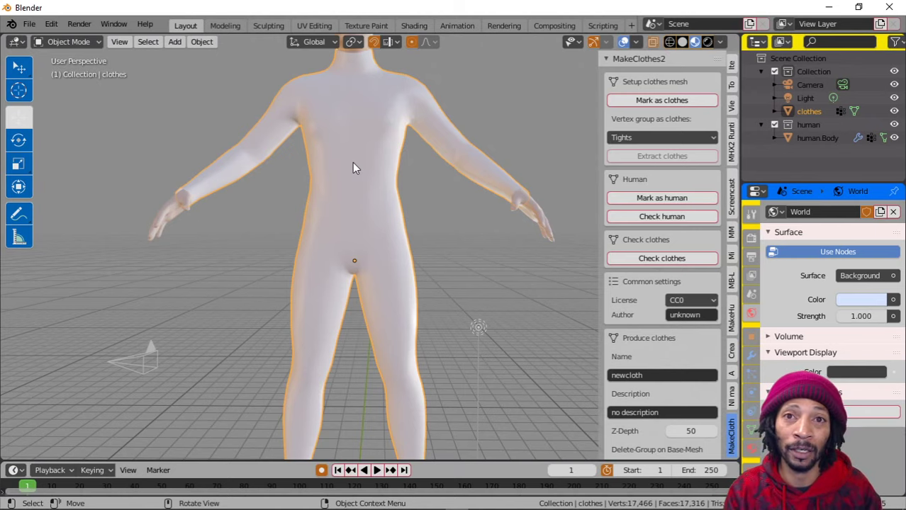
pyautogui.scroll(-2, 352, 162)
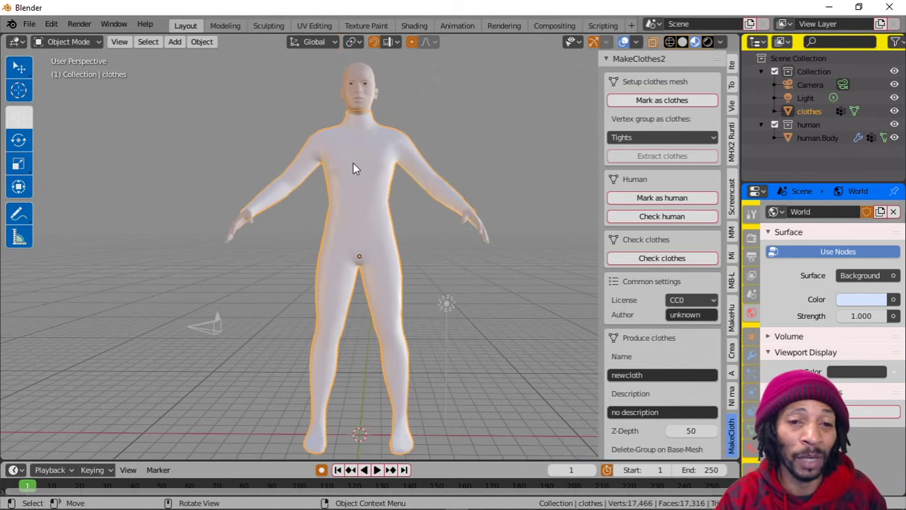
pyautogui.click(85, 42)
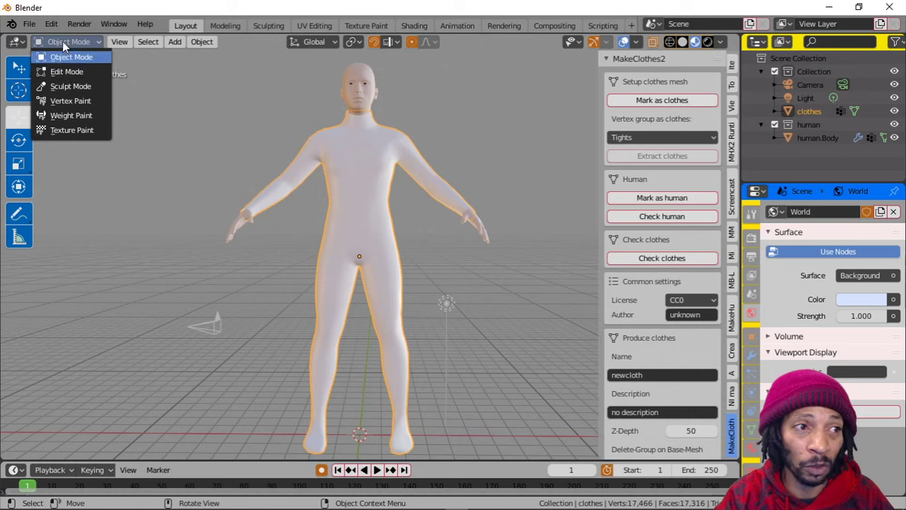
pyautogui.click(73, 41)
pyautogui.click(70, 41)
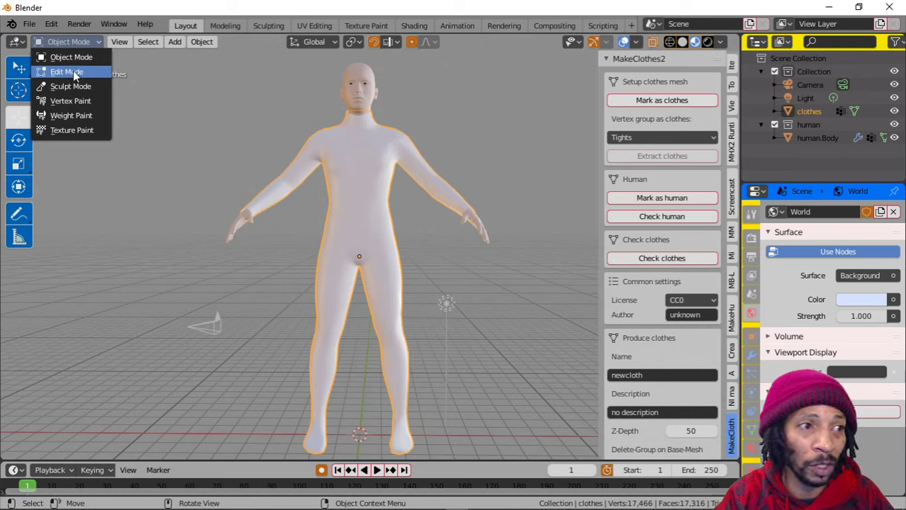
pyautogui.click(73, 71)
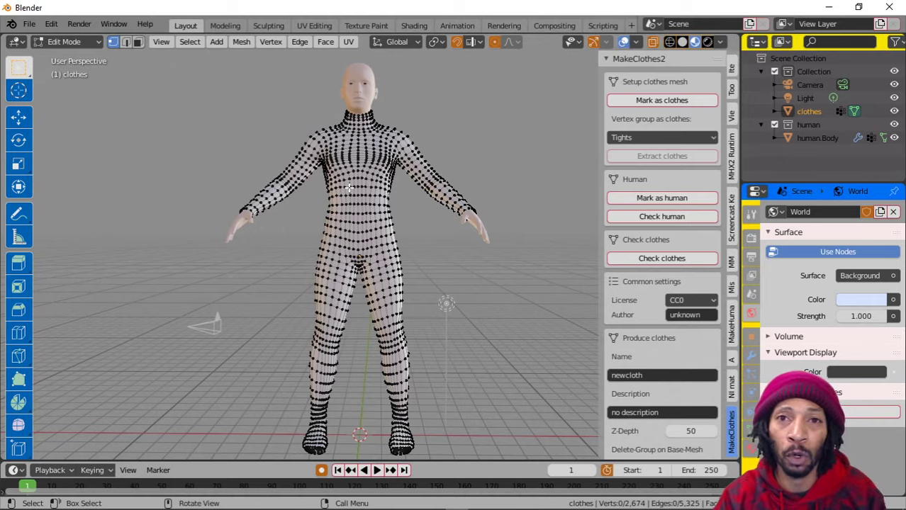
# Circle-select the clothes vertices on the legs, feet, arms, torso and neck, leaving the hip area unselected
pyautogui.moveTo(349, 188); pyautogui.dragTo(427, 193, button='middle')
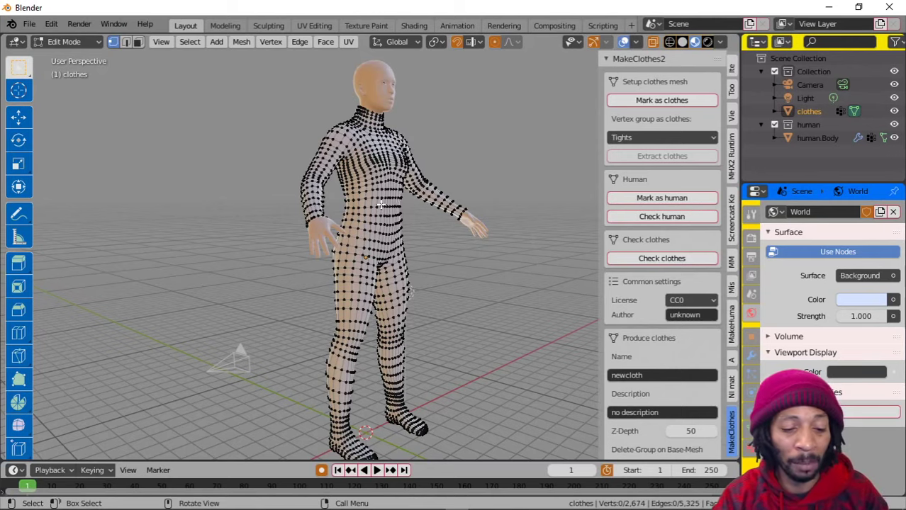
pyautogui.press('c')
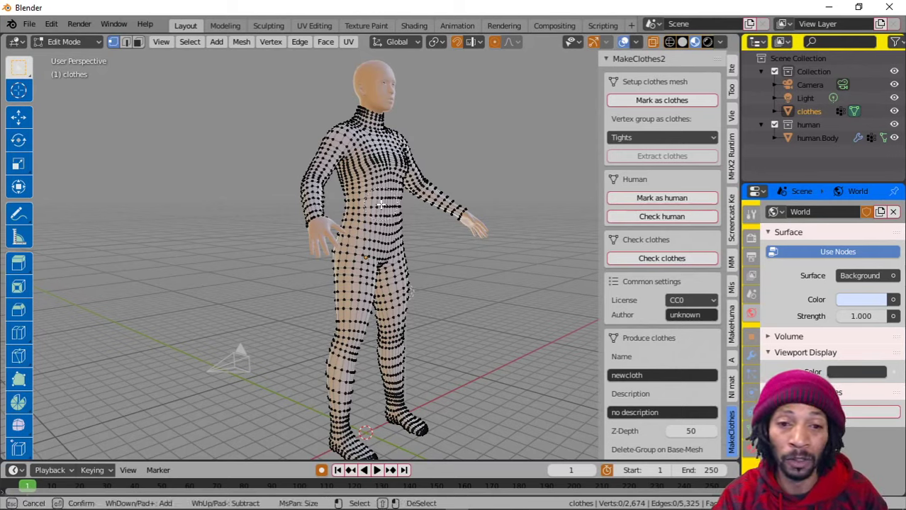
pyautogui.scroll(-5, 350, 271)
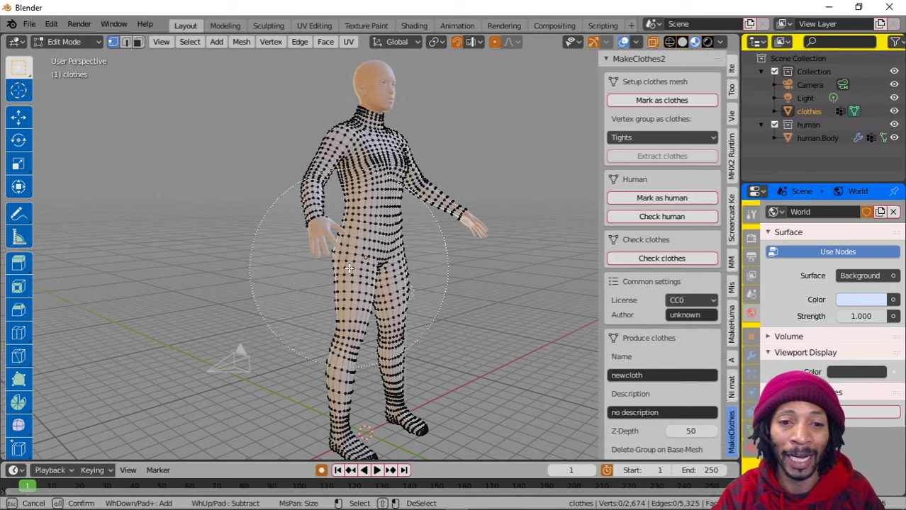
pyautogui.scroll(4, 349, 267)
pyautogui.scroll(-4, 349, 267)
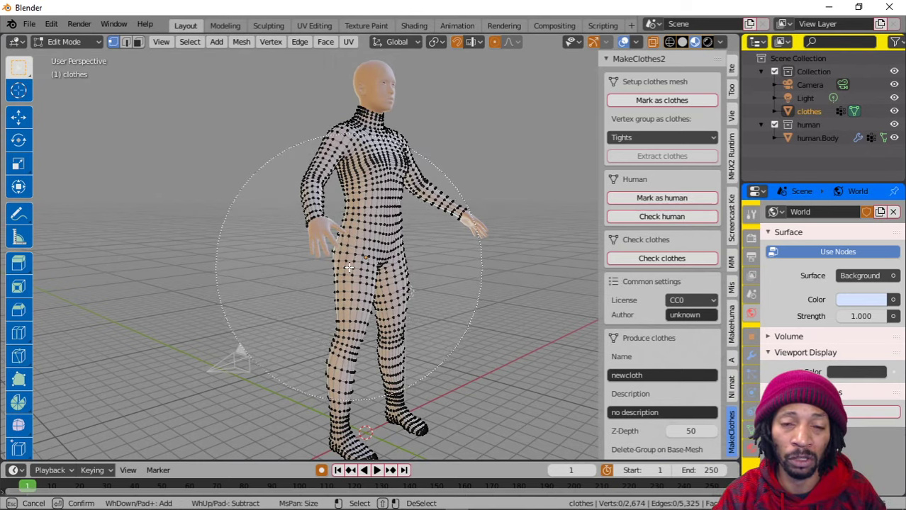
pyautogui.scroll(8, 350, 265)
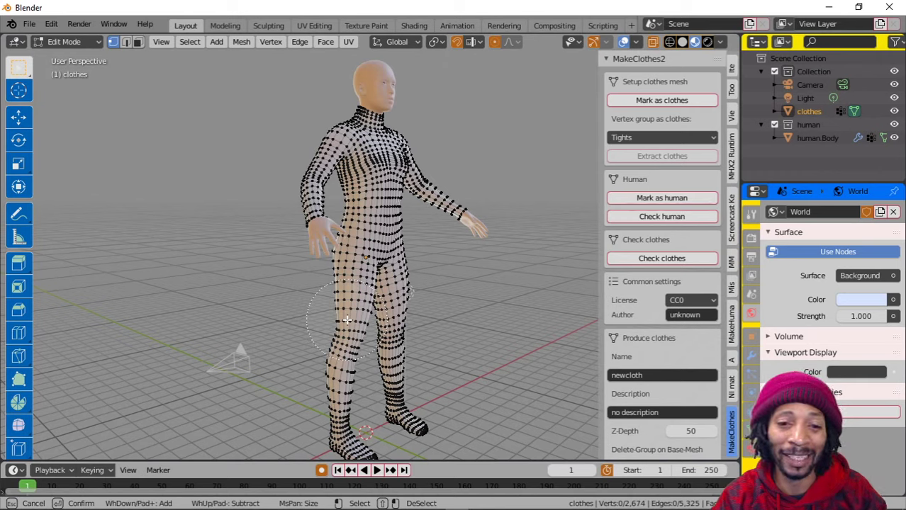
pyautogui.moveTo(346, 320)
pyautogui.mouseDown()
pyautogui.moveTo(420, 316)
pyautogui.moveTo(415, 425)
pyautogui.moveTo(335, 397)
pyautogui.moveTo(338, 372)
pyautogui.mouseUp()
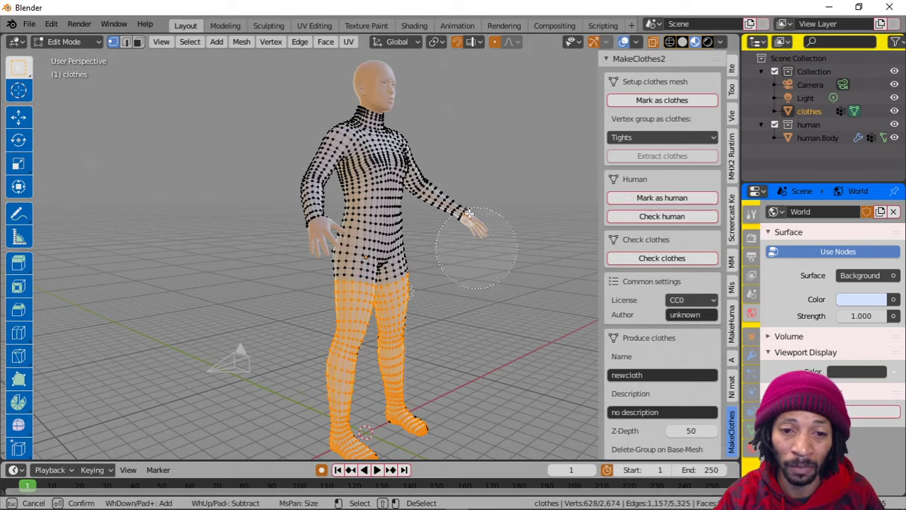
pyautogui.moveTo(468, 214)
pyautogui.mouseDown()
pyautogui.moveTo(427, 160)
pyautogui.moveTo(304, 152)
pyautogui.moveTo(293, 182)
pyautogui.moveTo(336, 169)
pyautogui.moveTo(391, 185)
pyautogui.moveTo(361, 181)
pyautogui.moveTo(383, 145)
pyautogui.mouseUp()
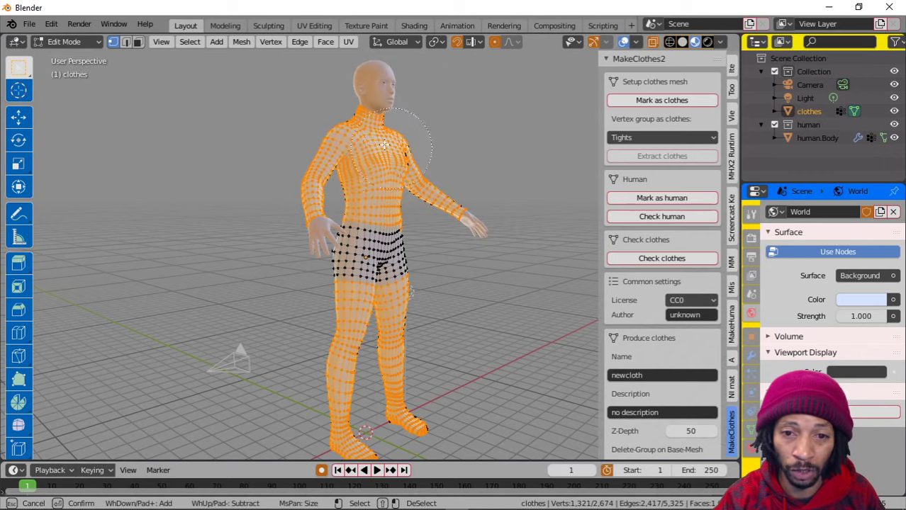
pyautogui.rightClick(307, 171)
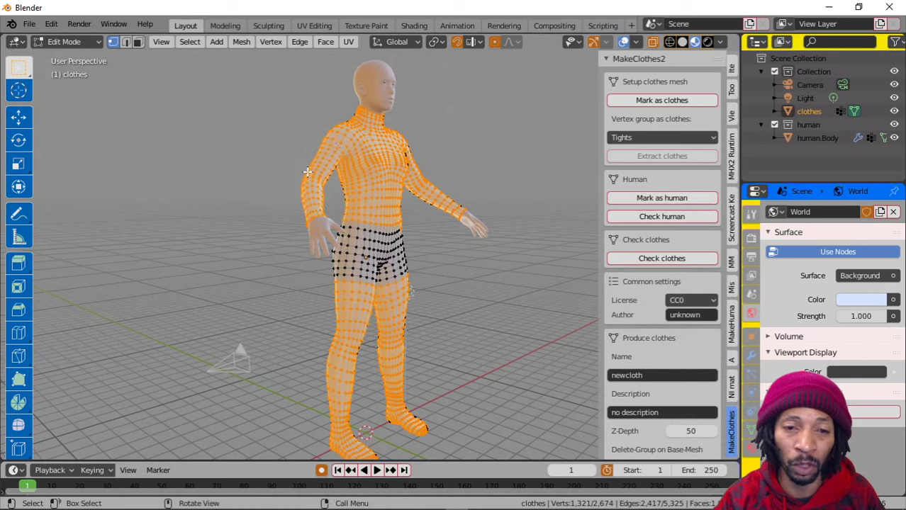
pyautogui.rightClick(306, 172)
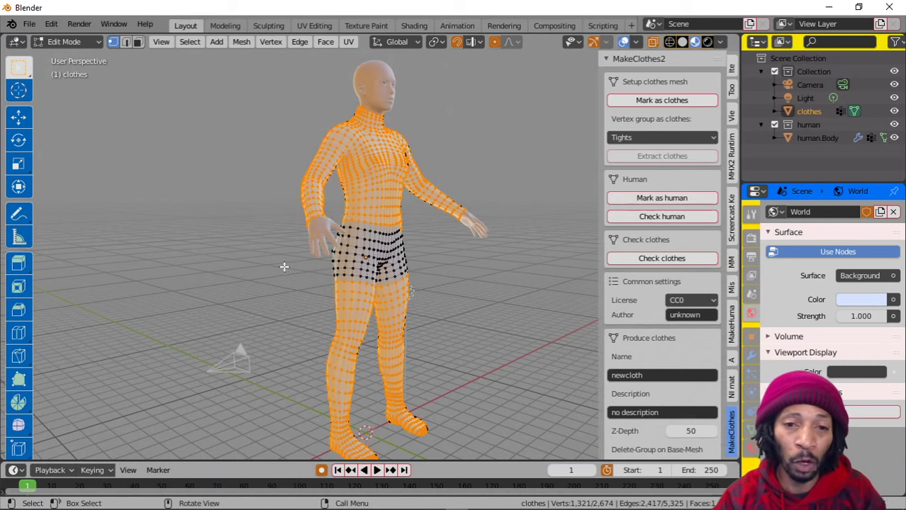
# Enable X-ray and circle-select the remaining vertices of the arms, torso and legs through the mesh, leaving the shorts area unselected
pyautogui.moveTo(284, 266); pyautogui.dragTo(238, 259, button='middle')
pyautogui.moveTo(317, 236); pyautogui.dragTo(298, 245, button='middle')
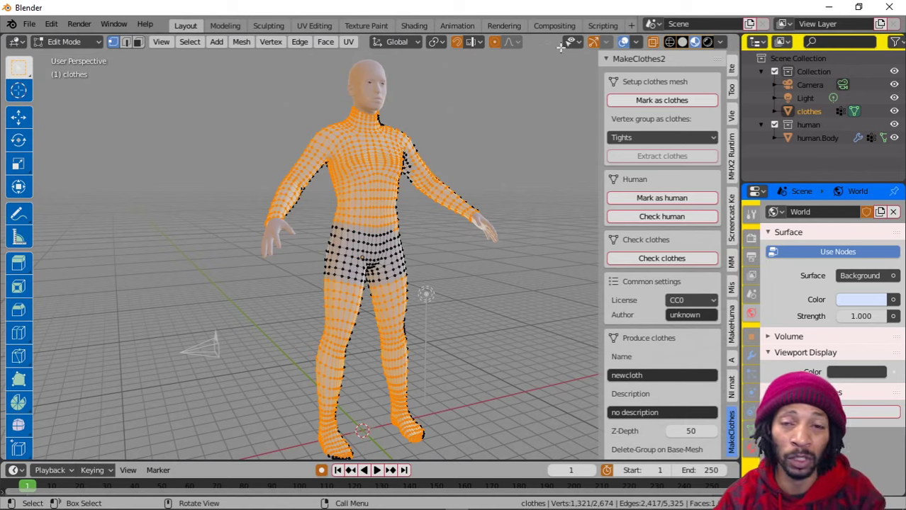
pyautogui.click(653, 43)
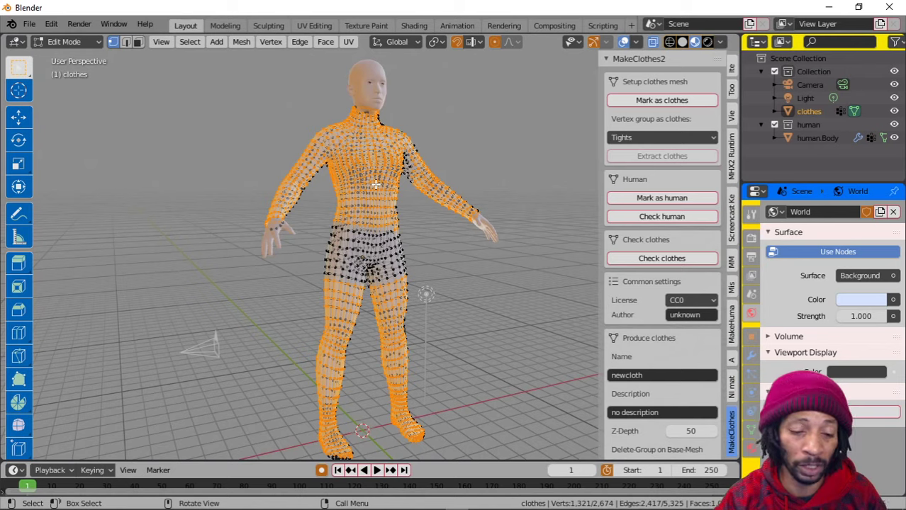
pyautogui.press('c')
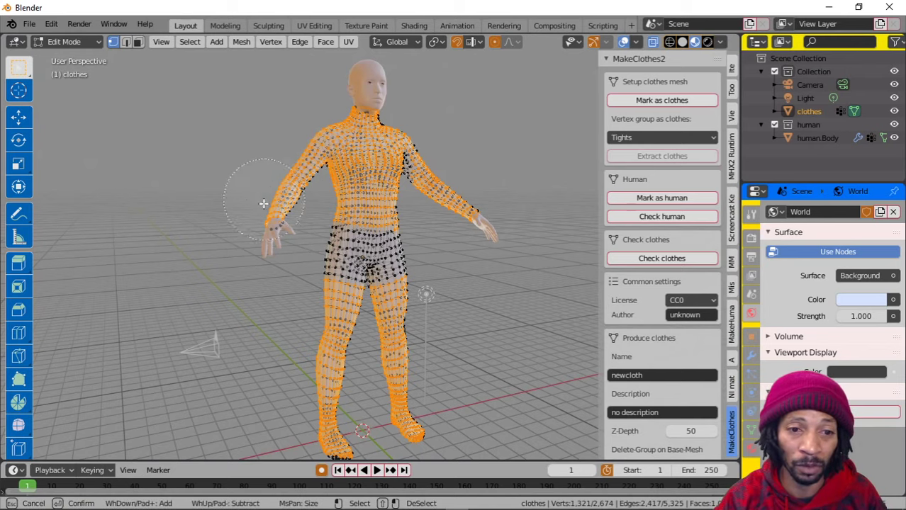
pyautogui.moveTo(251, 217)
pyautogui.mouseDown()
pyautogui.moveTo(334, 137)
pyautogui.moveTo(485, 195)
pyautogui.moveTo(409, 174)
pyautogui.moveTo(352, 183)
pyautogui.moveTo(392, 180)
pyautogui.mouseUp()
pyautogui.moveTo(400, 325)
pyautogui.mouseDown()
pyautogui.moveTo(407, 418)
pyautogui.moveTo(334, 445)
pyautogui.moveTo(326, 378)
pyautogui.moveTo(337, 320)
pyautogui.moveTo(325, 319)
pyautogui.moveTo(313, 335)
pyautogui.moveTo(402, 326)
pyautogui.moveTo(410, 314)
pyautogui.moveTo(404, 328)
pyautogui.mouseUp()
pyautogui.rightClick(404, 328)
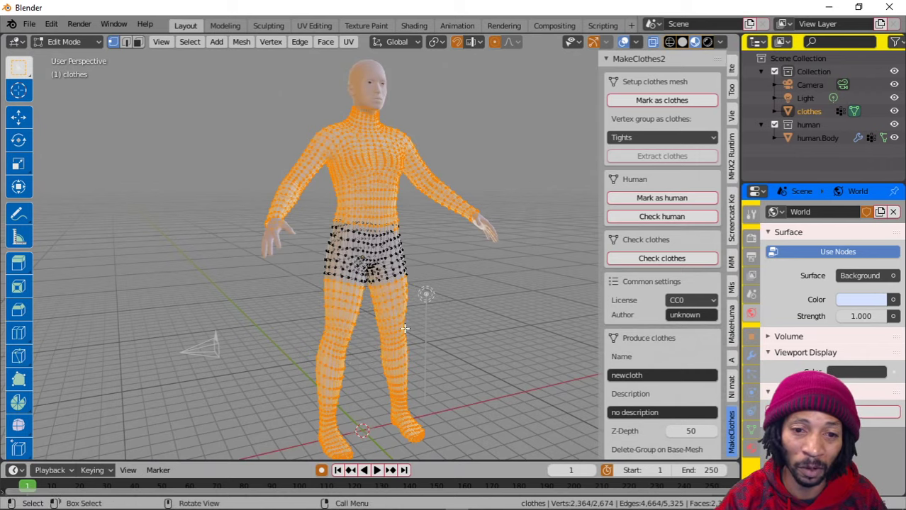
# Add the missed thigh vertices just below the shorts area to the selection, working from behind and the side
pyautogui.moveTo(351, 301); pyautogui.dragTo(426, 277, button='middle')
pyautogui.scroll(4, 434, 297)
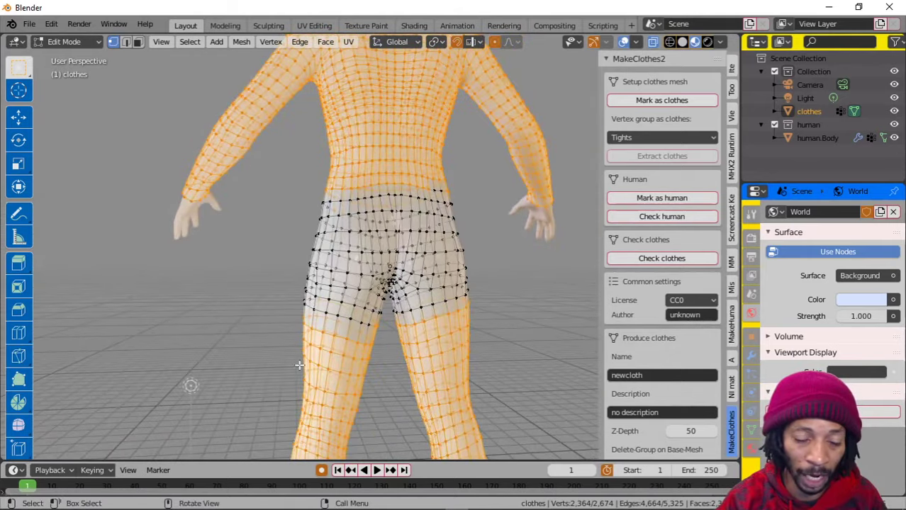
pyautogui.press('c')
pyautogui.click(353, 359)
pyautogui.moveTo(354, 359); pyautogui.dragTo(297, 358)
pyautogui.press('Escape')
pyautogui.moveTo(296, 359); pyautogui.dragTo(405, 352, button='middle')
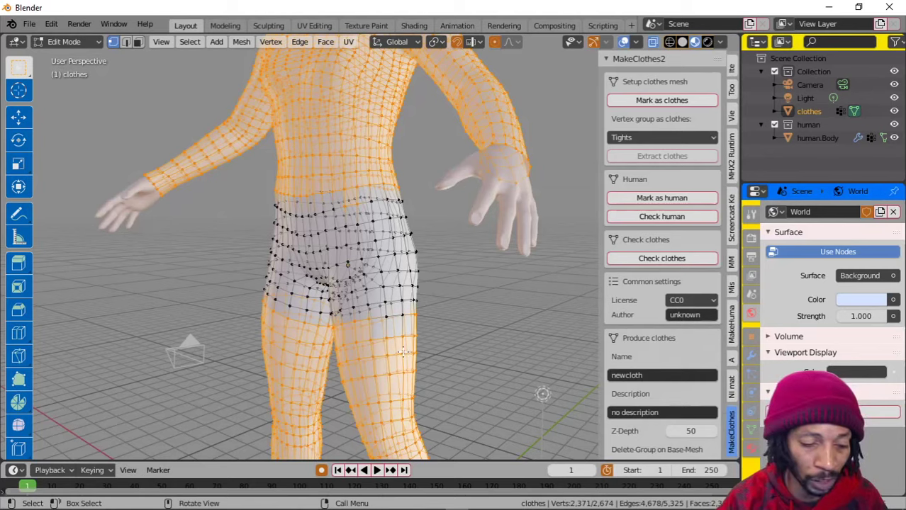
pyautogui.press('c')
pyautogui.click(362, 372)
pyautogui.press('Escape')
# Add the missed vertices along the back of the waist to the selection
pyautogui.moveTo(363, 372); pyautogui.dragTo(369, 241, button='middle')
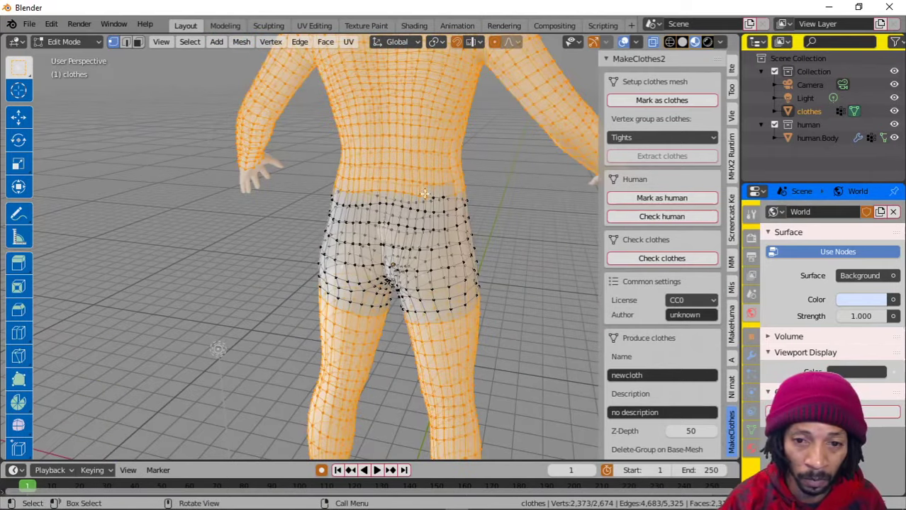
pyautogui.press('c')
pyautogui.click(433, 161)
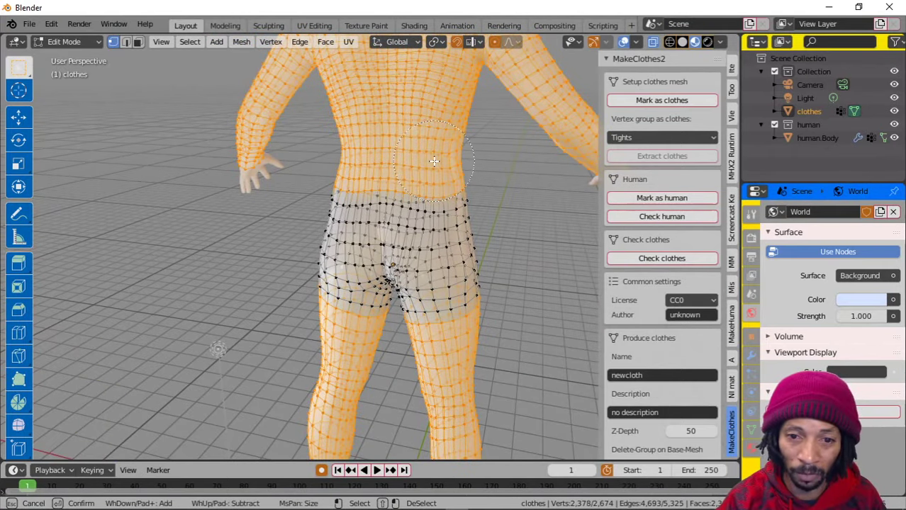
pyautogui.press('Escape')
# Deselect the stray vertices along the front waistline of the shorts area
pyautogui.moveTo(434, 161); pyautogui.dragTo(430, 220, button='middle')
pyautogui.scroll(-3, 382, 203)
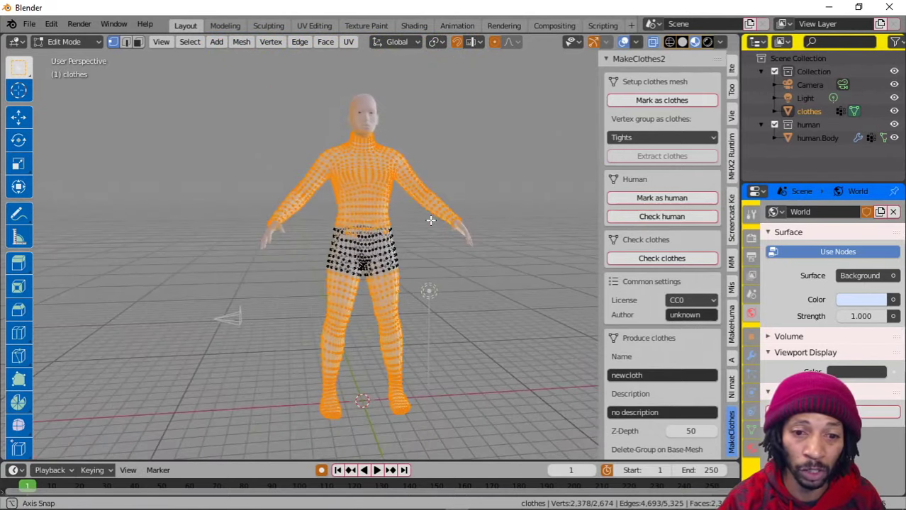
pyautogui.scroll(5, 430, 221)
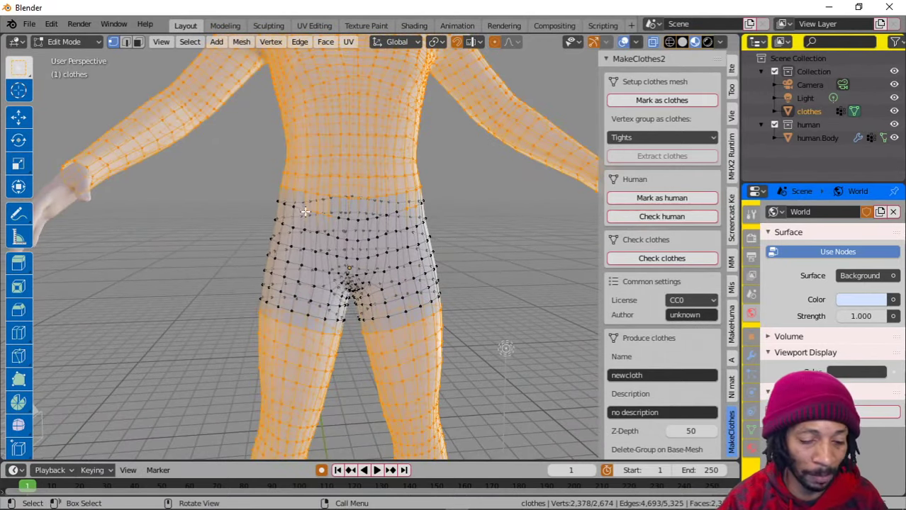
pyautogui.press('c')
pyautogui.middleClick(308, 243)
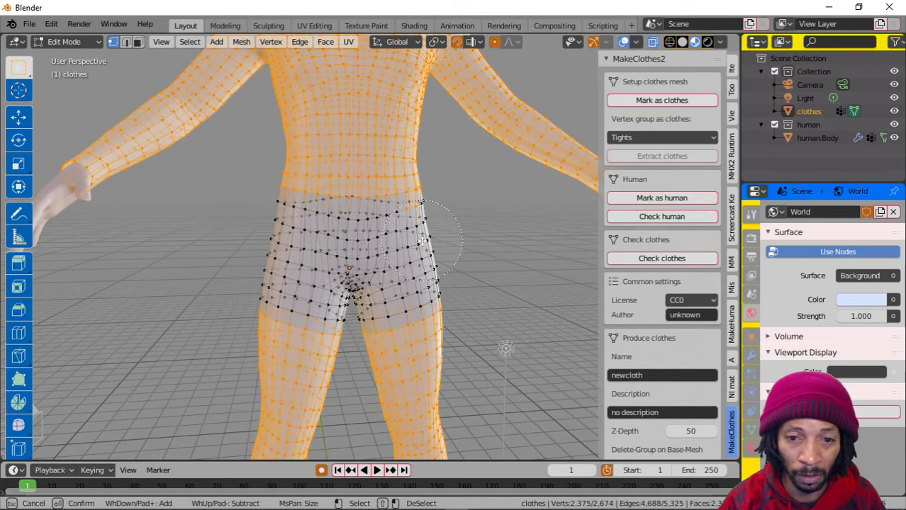
pyautogui.press('Escape')
pyautogui.scroll(-3, 363, 229)
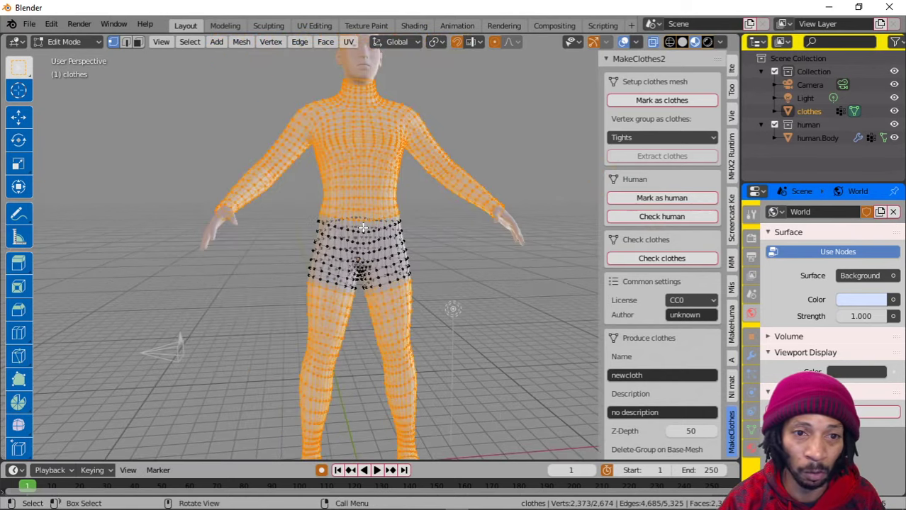
# Deselect the vertices on both thighs down to just above the knees to lengthen the shorts area
pyautogui.moveTo(378, 232); pyautogui.dragTo(412, 245, button='middle')
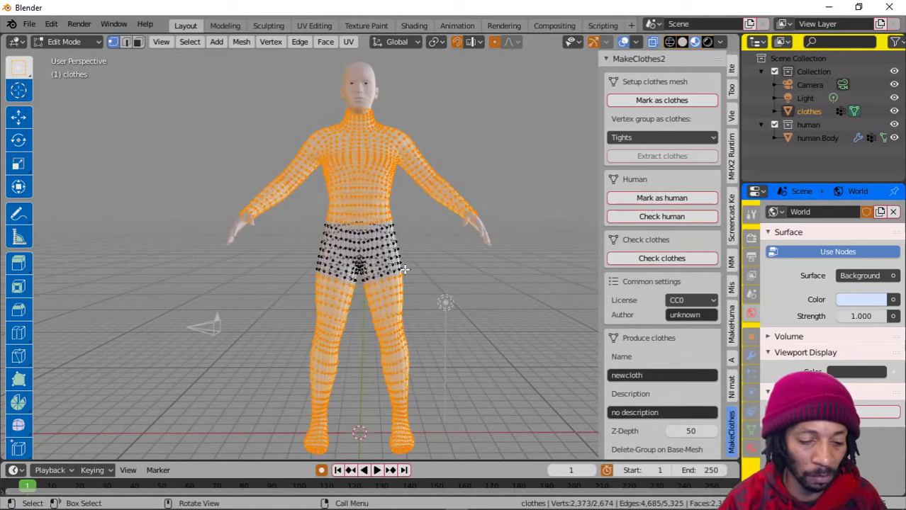
pyautogui.press('c')
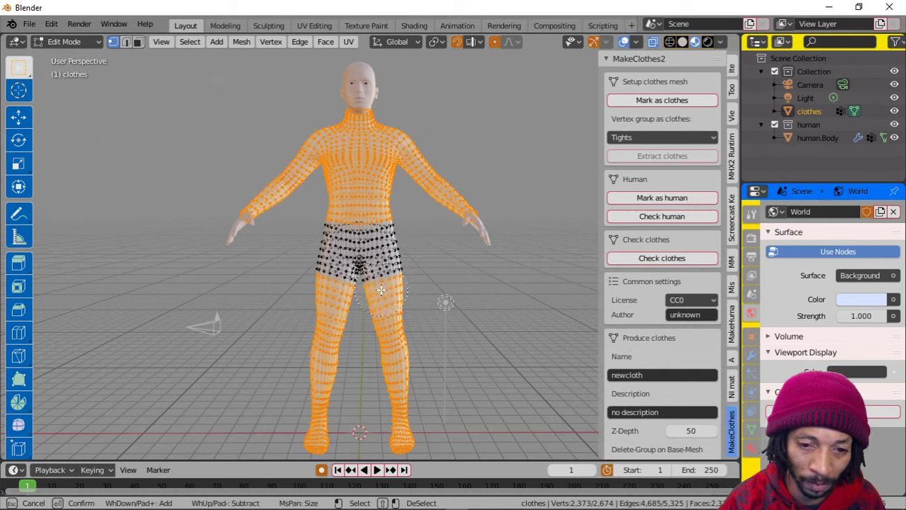
pyautogui.middleClick(383, 292)
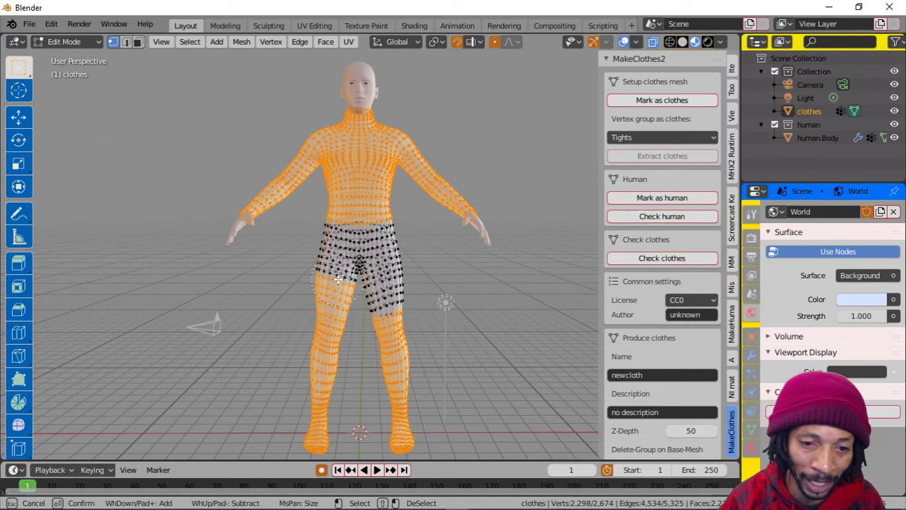
pyautogui.moveTo(338, 285); pyautogui.dragTo(349, 284, button='middle')
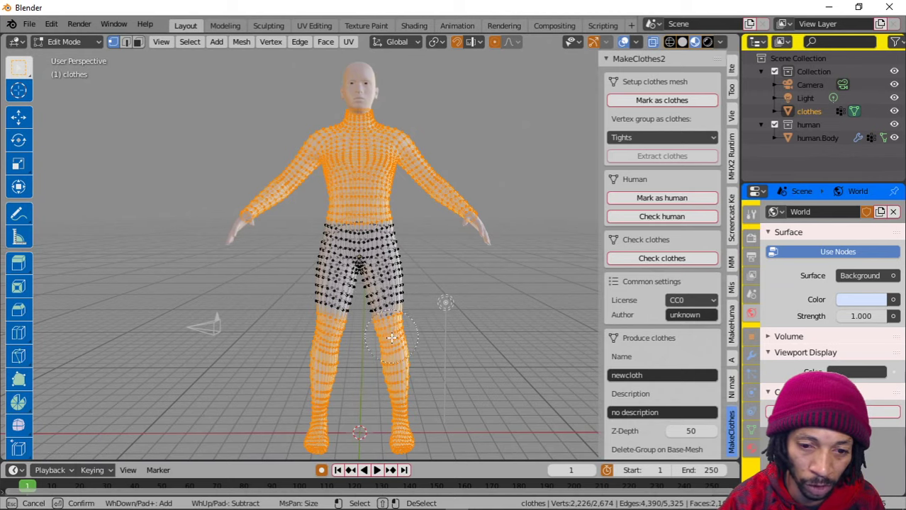
pyautogui.press('Escape')
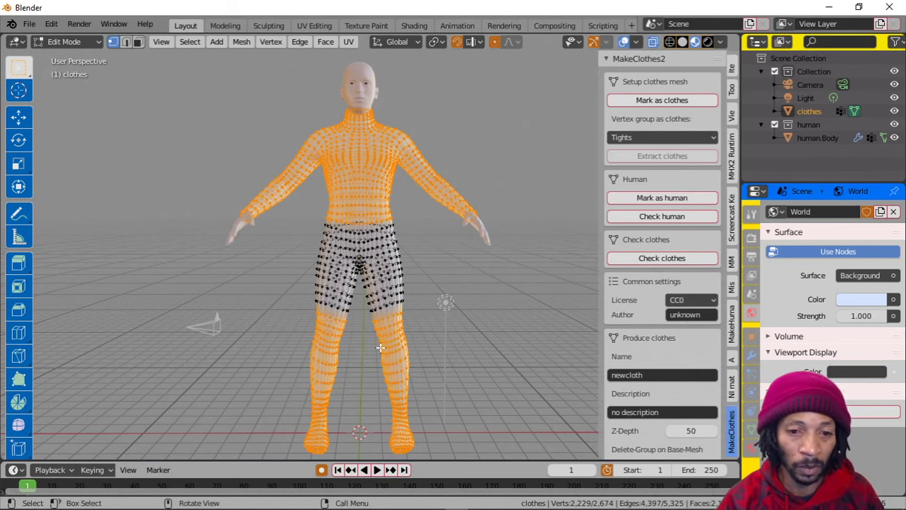
# Delete the selected vertices so only the shorts remain, and return the clothes mesh to Object Mode
pyautogui.moveTo(380, 344); pyautogui.dragTo(382, 304, button='middle')
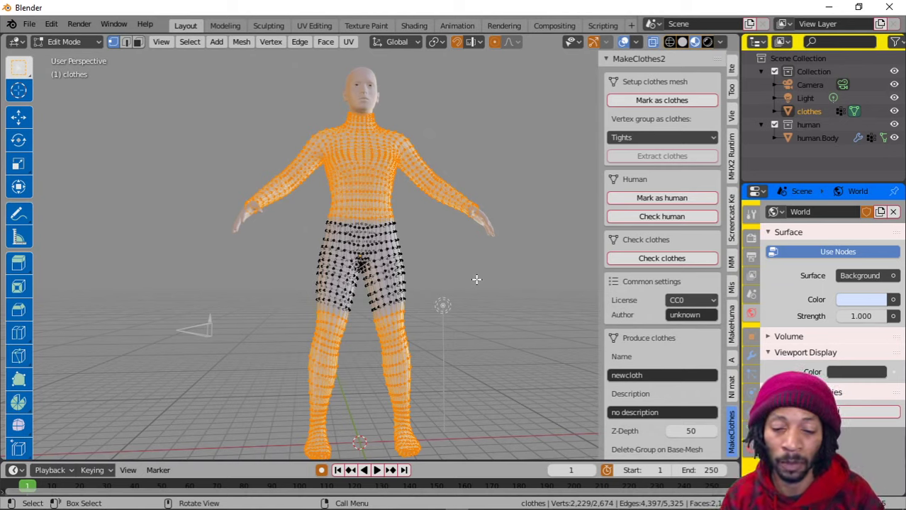
pyautogui.press('x')
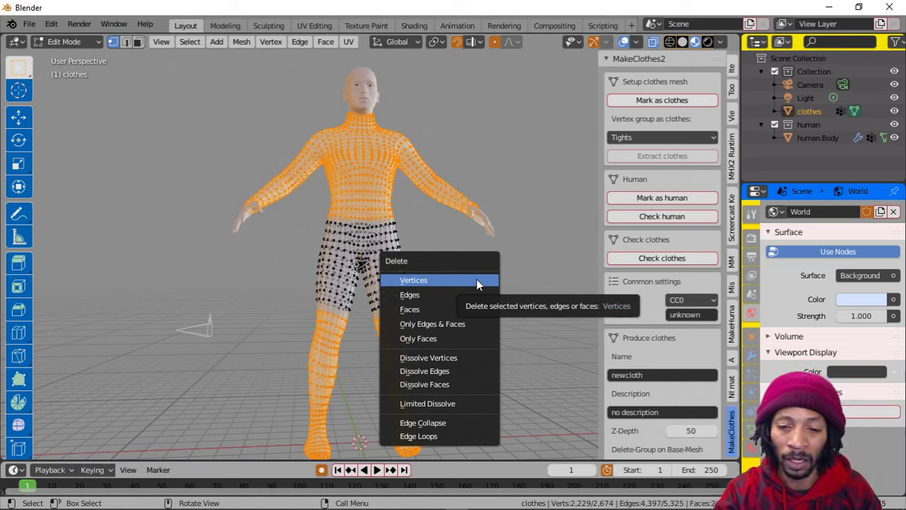
pyautogui.click(430, 280)
pyautogui.moveTo(383, 275); pyautogui.dragTo(202, 284, button='middle')
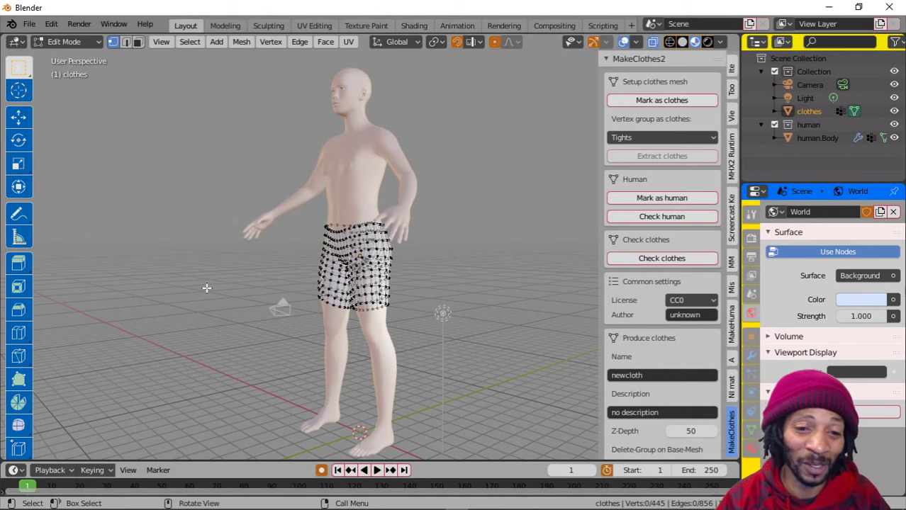
pyautogui.moveTo(207, 288); pyautogui.dragTo(309, 290, button='middle')
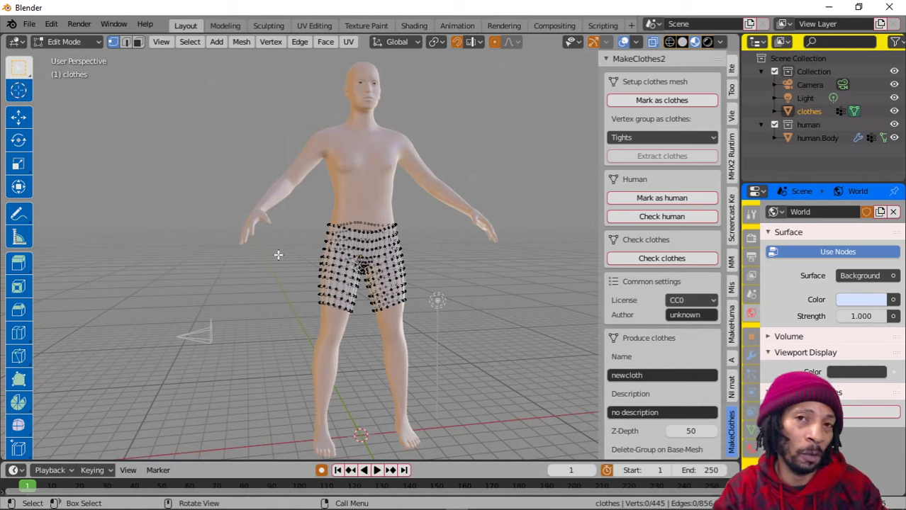
pyautogui.click(89, 43)
pyautogui.click(85, 58)
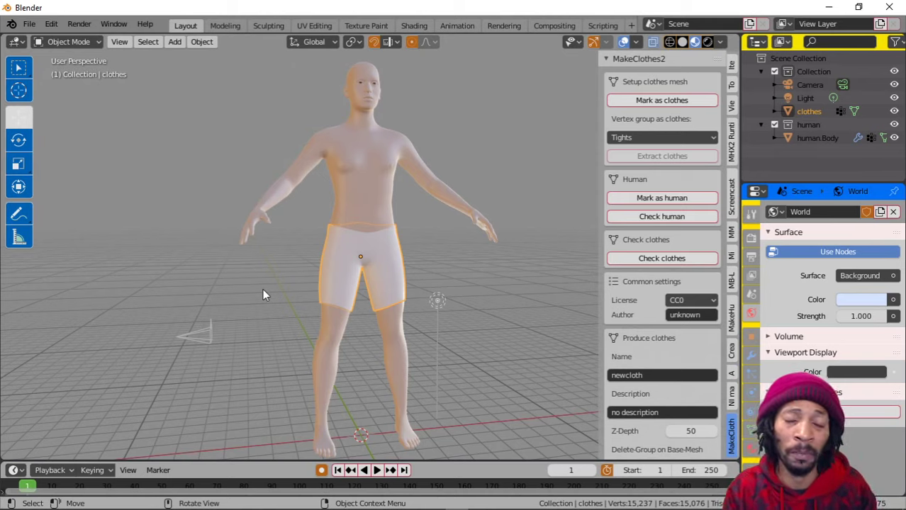
pyautogui.click(202, 42)
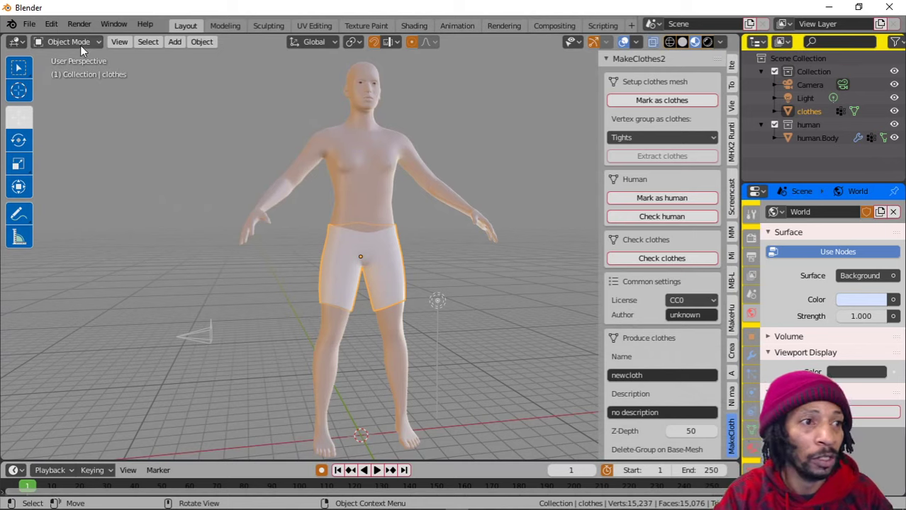
pyautogui.click(79, 42)
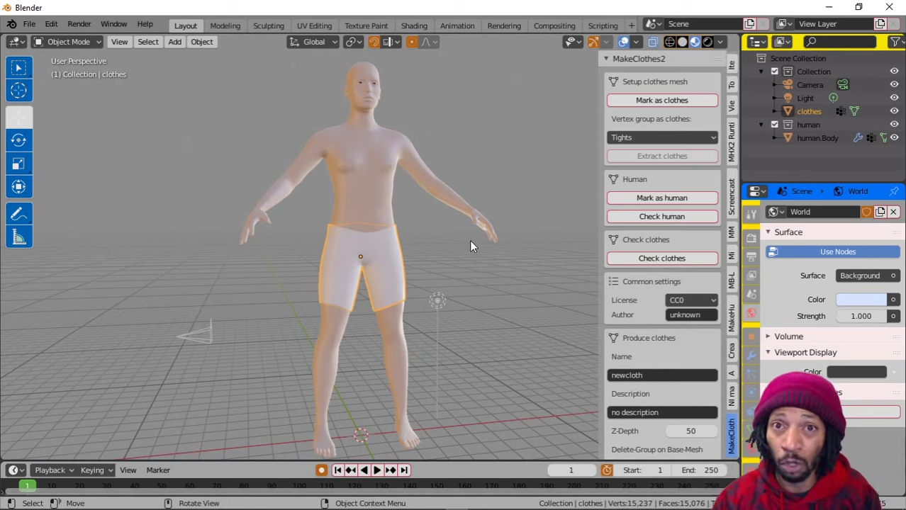
# Set the clothes license to CC-BY and the author to FPCVirtual in the MakeClothes2 common settings
pyautogui.scroll(-2, 688, 238)
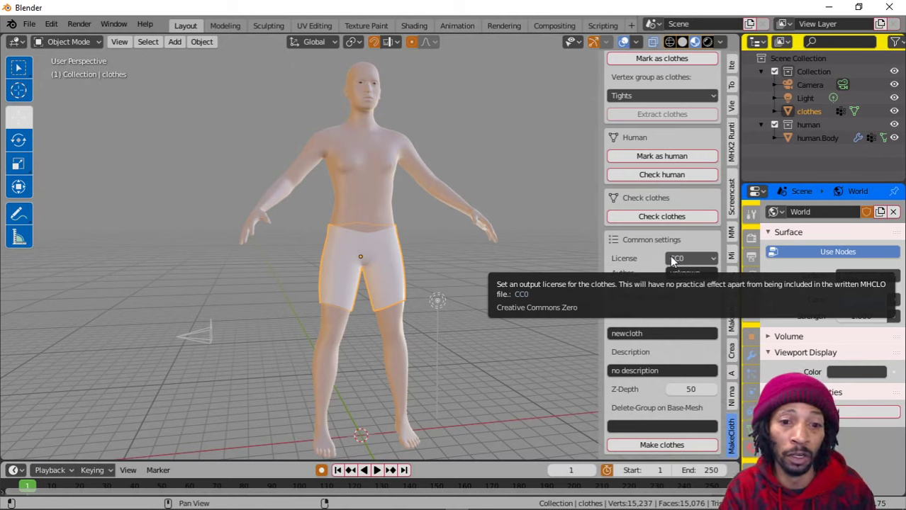
pyautogui.click(651, 445)
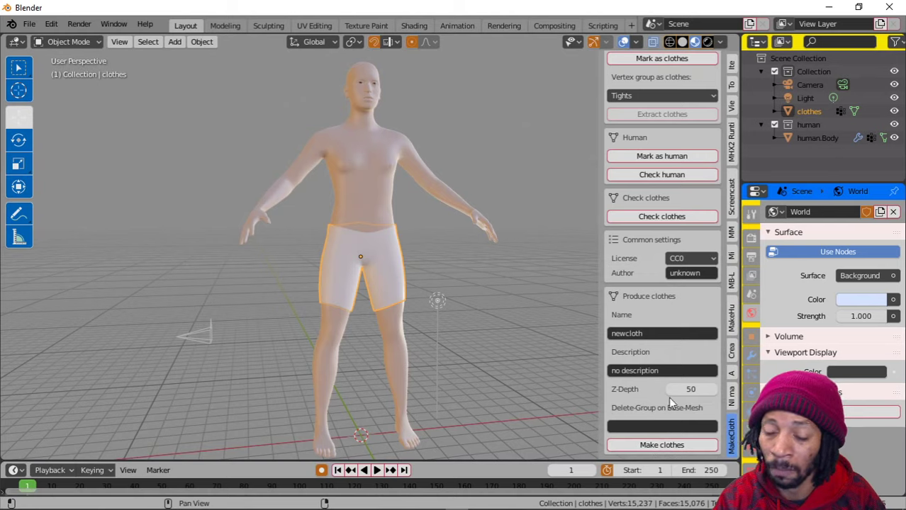
pyautogui.click(700, 258)
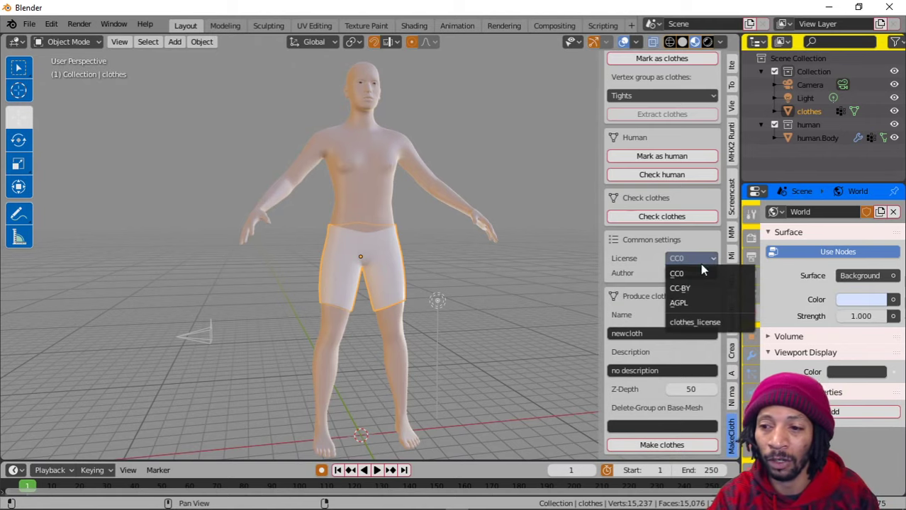
pyautogui.click(697, 284)
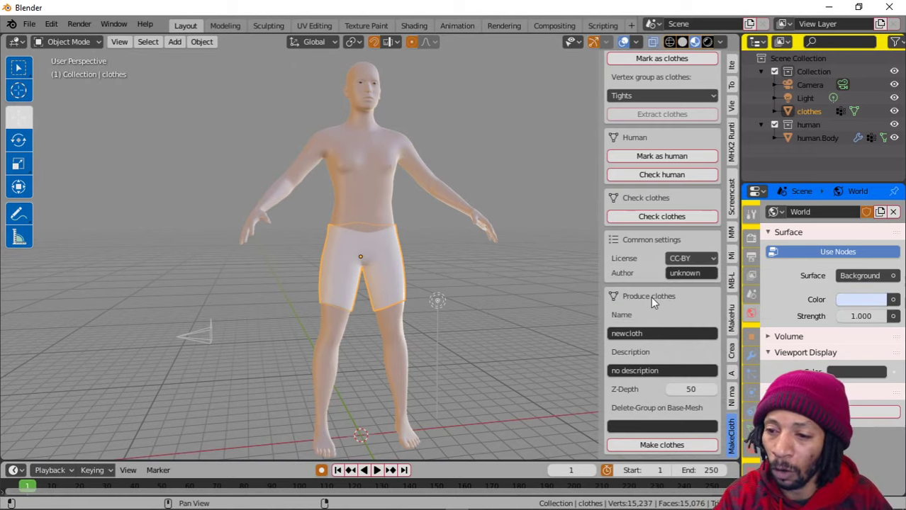
pyautogui.click(684, 273)
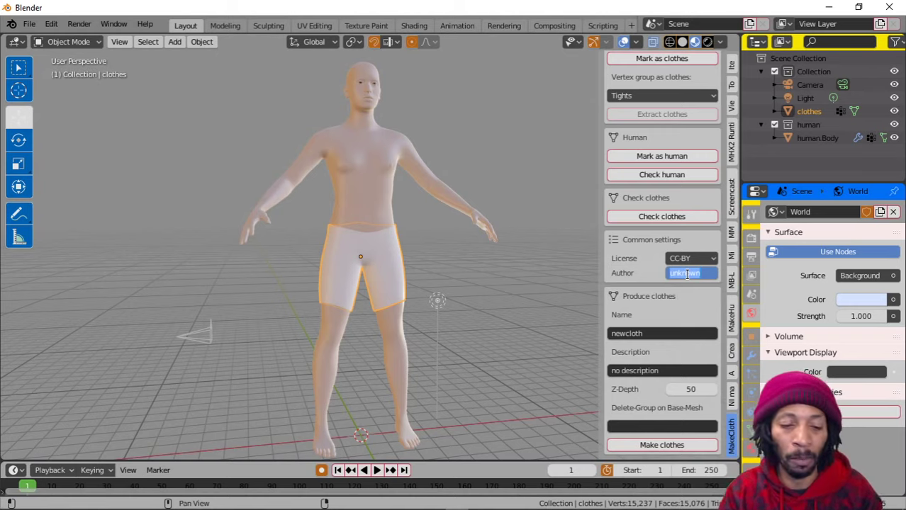
pyautogui.write('FPCVirtual')
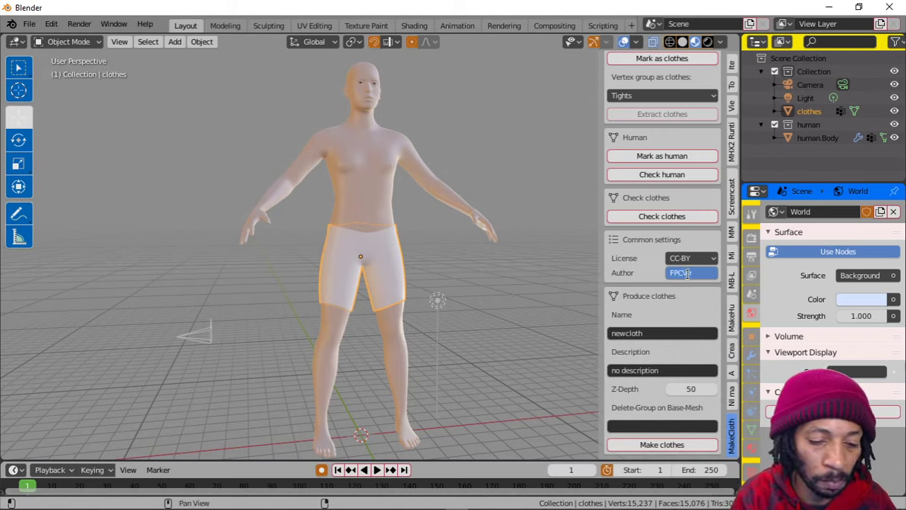
# Name the clothes item Long Shorts and leave its description unedited
pyautogui.click(630, 333)
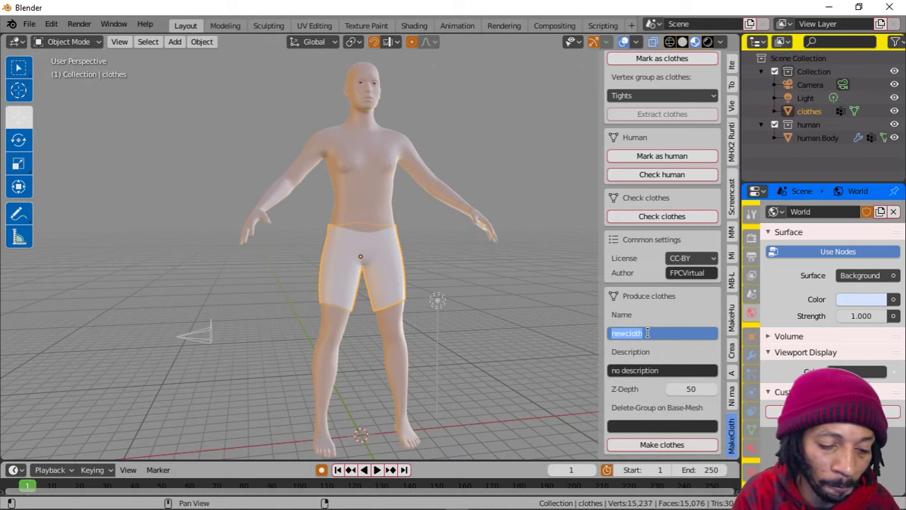
pyautogui.write('Short')
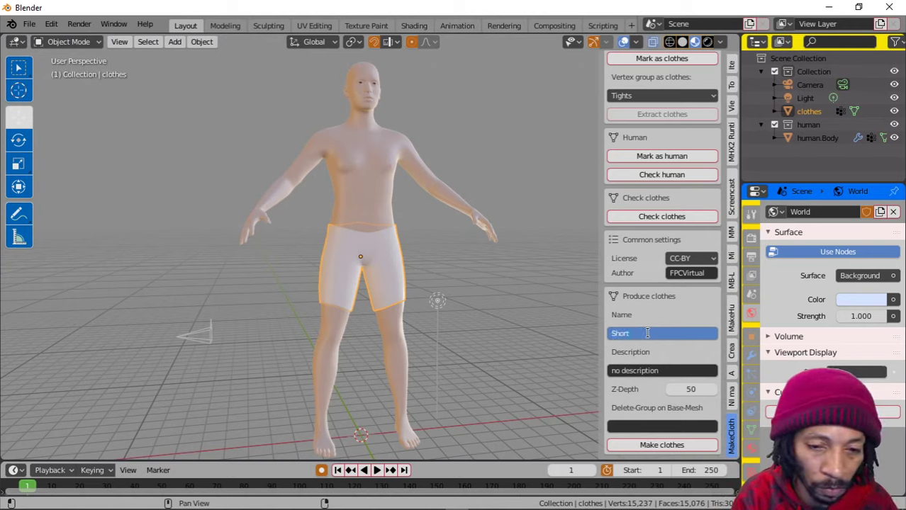
pyautogui.write(' Long')
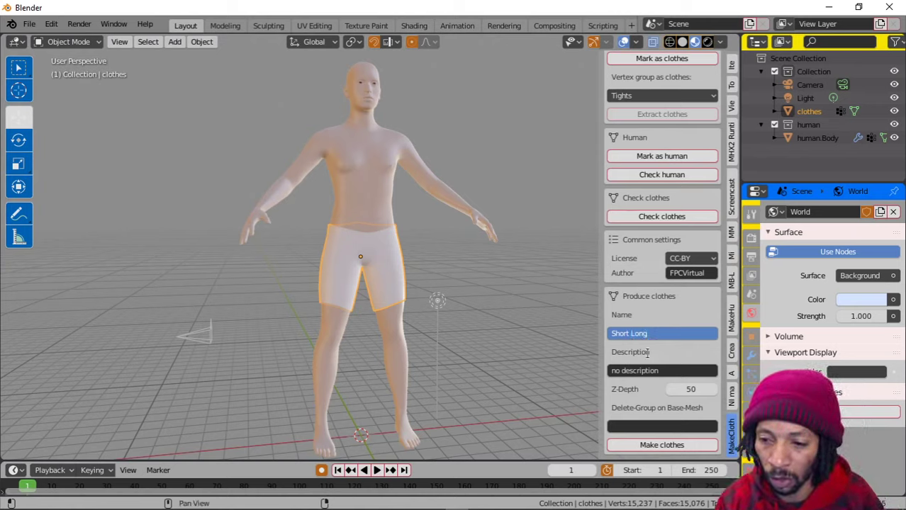
pyautogui.moveTo(661, 334); pyautogui.dragTo(601, 335)
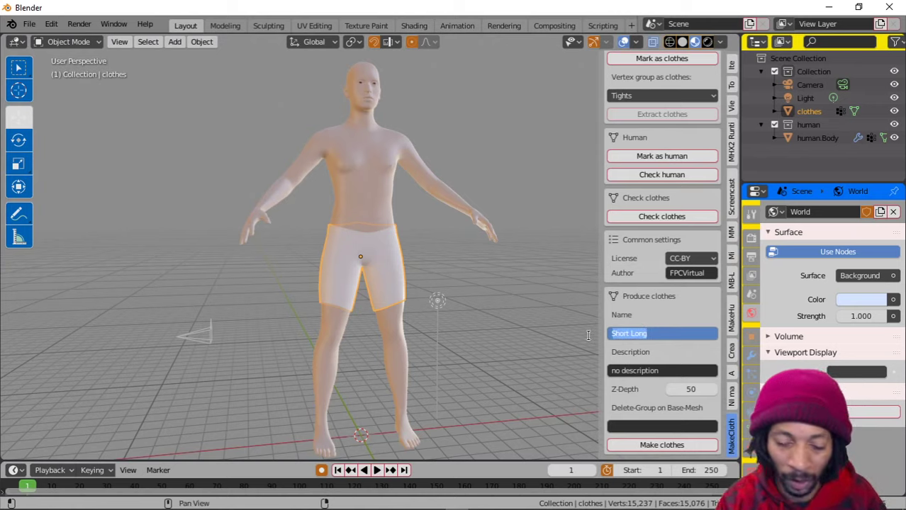
pyautogui.press('BackSpace')
pyautogui.write('Long Shorts')
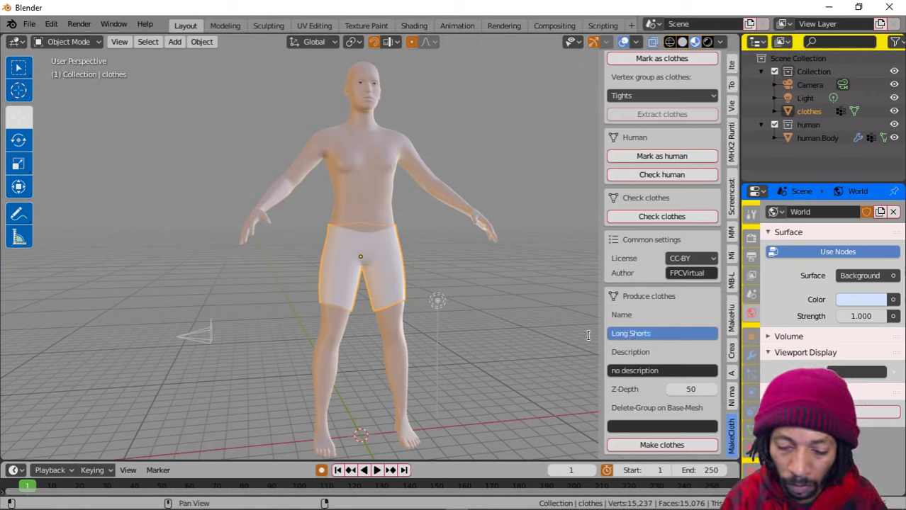
pyautogui.press('Return')
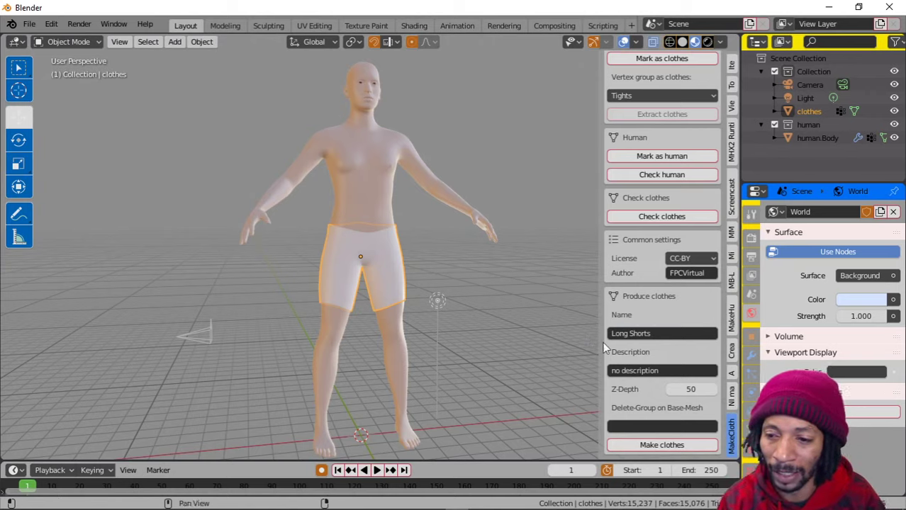
pyautogui.click(643, 369)
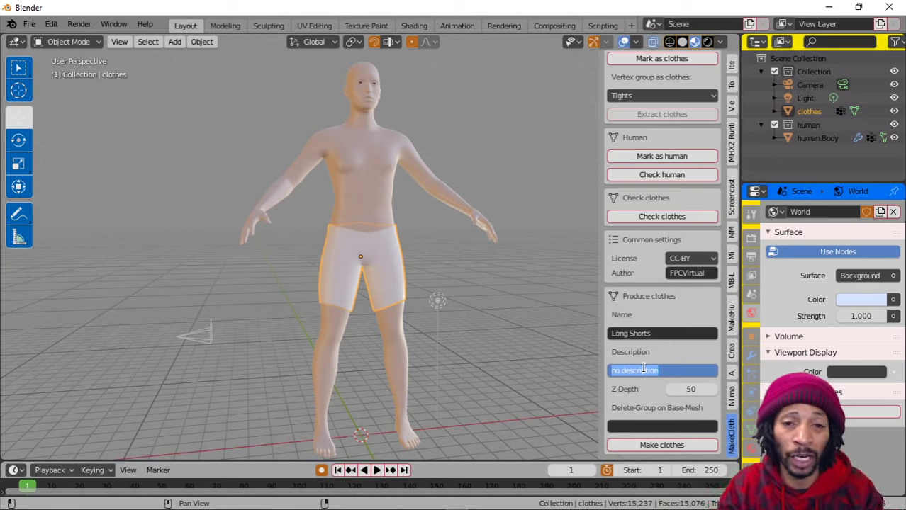
pyautogui.click(493, 295)
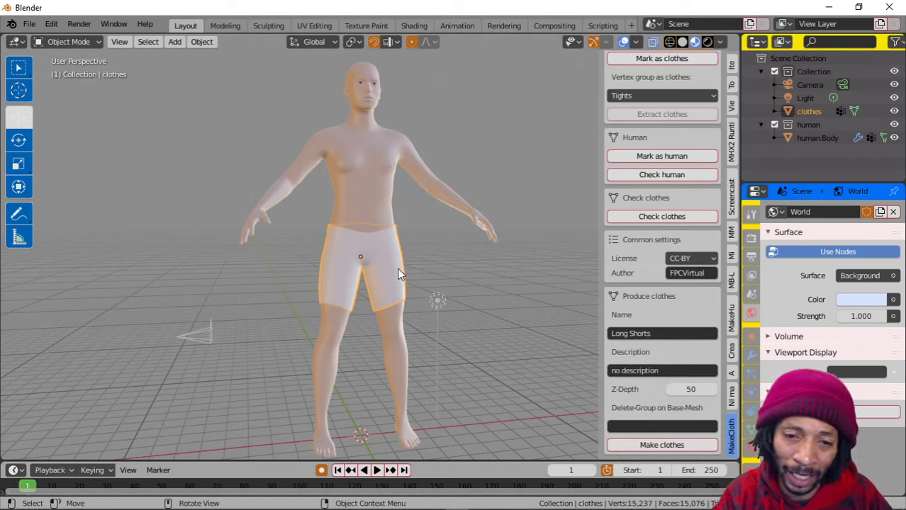
# Add a new material to the shorts and set its base color to blue-violet
pyautogui.click(751, 446)
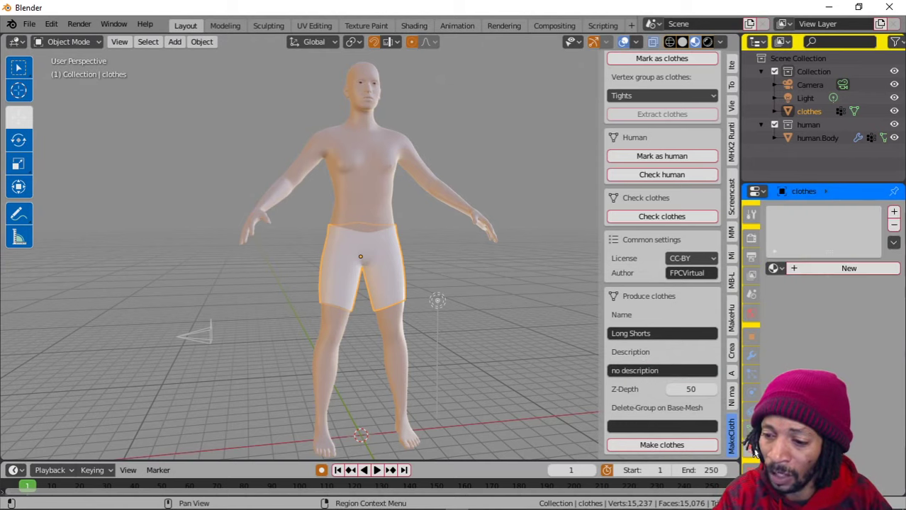
pyautogui.click(842, 270)
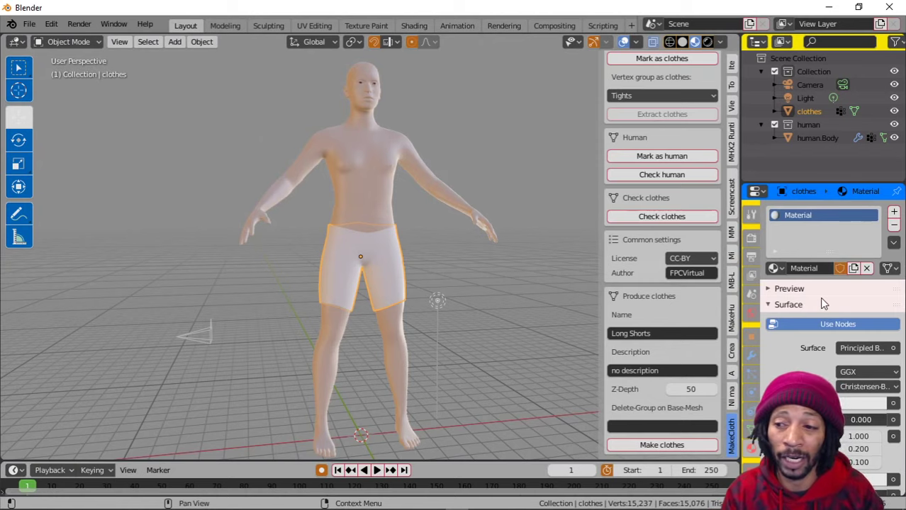
pyautogui.click(864, 404)
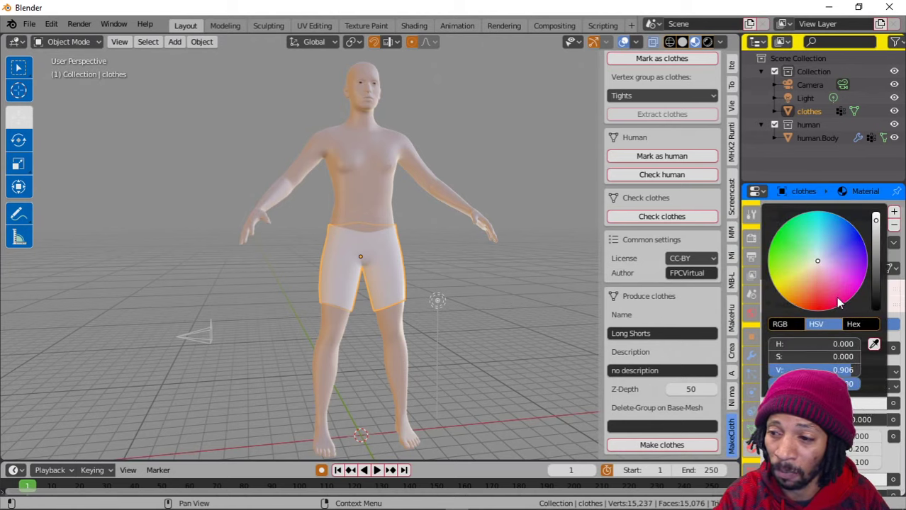
pyautogui.moveTo(836, 296); pyautogui.dragTo(852, 248)
pyautogui.click(472, 287)
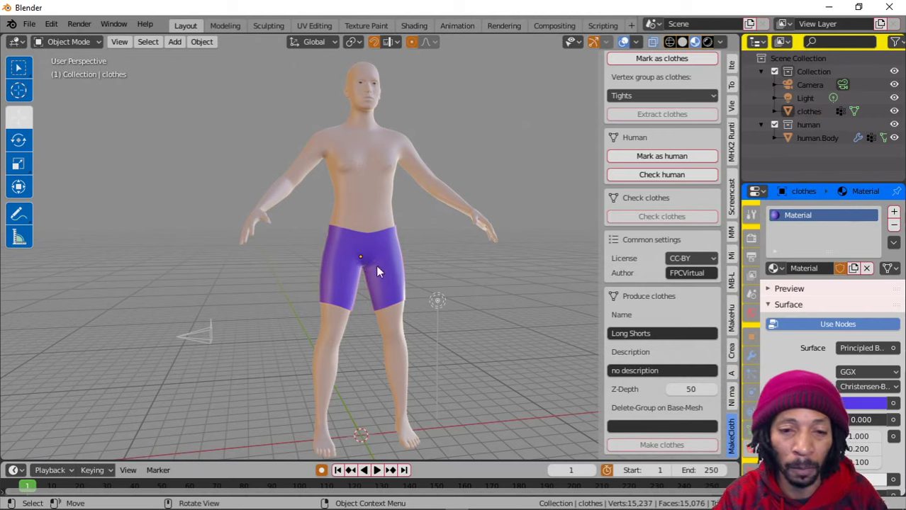
# Examine the back and sides of the shorts for spots where the body pokes through the fabric
pyautogui.moveTo(414, 276); pyautogui.dragTo(444, 280, button='middle')
pyautogui.scroll(4, 425, 265)
pyautogui.moveTo(400, 260); pyautogui.dragTo(419, 256, button='middle')
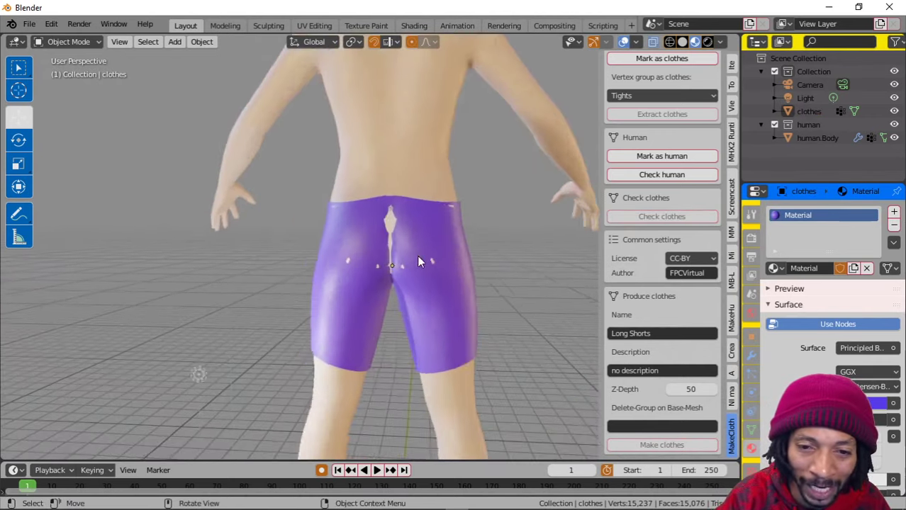
pyautogui.scroll(1, 417, 255)
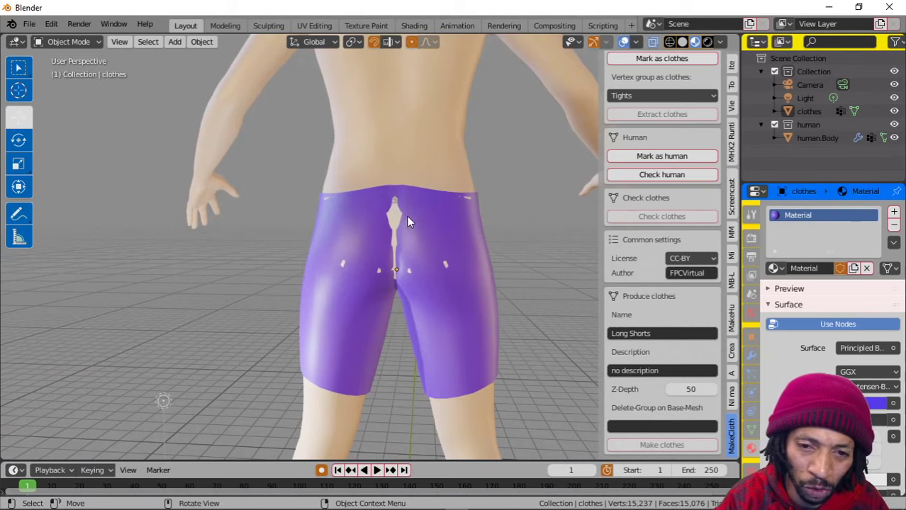
pyautogui.moveTo(453, 239); pyautogui.dragTo(309, 235, button='middle')
pyautogui.scroll(-5, 445, 240)
pyautogui.moveTo(445, 240); pyautogui.dragTo(412, 241, button='middle')
pyautogui.scroll(4, 433, 242)
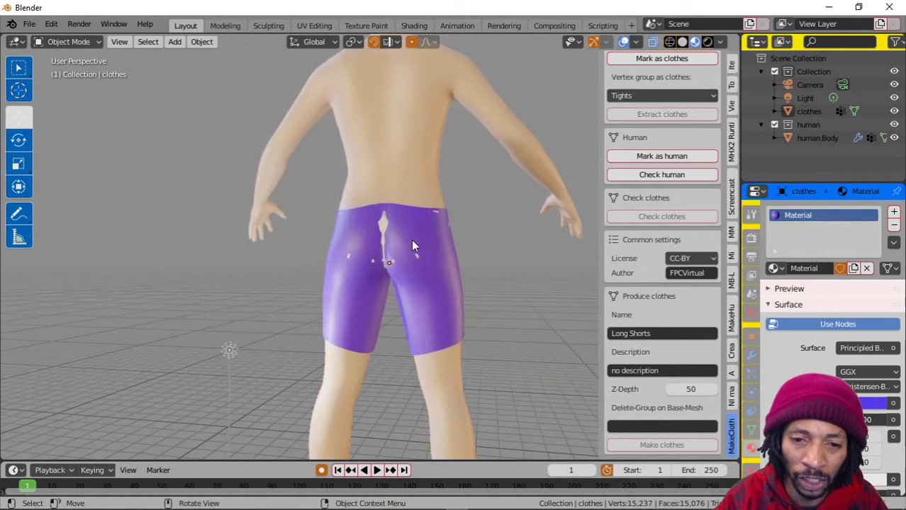
# Select all vertices of the shorts in Edit Mode and expand them slightly outward with Shrink/Fatten to cover the skin
pyautogui.click(417, 240)
pyautogui.click(61, 43)
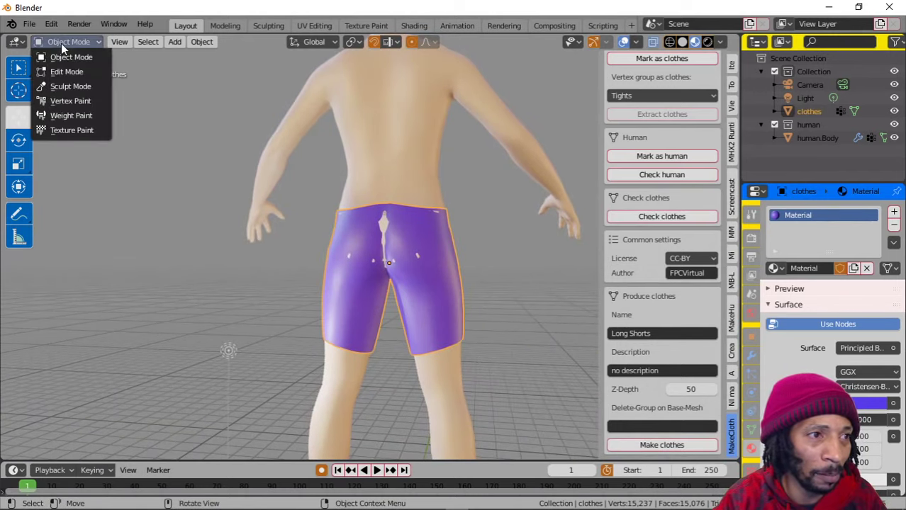
pyautogui.click(63, 71)
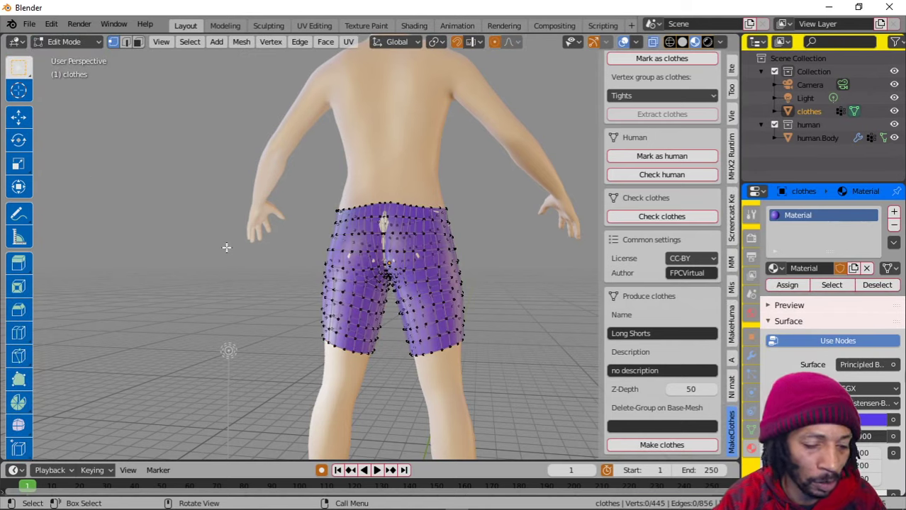
pyautogui.press('a')
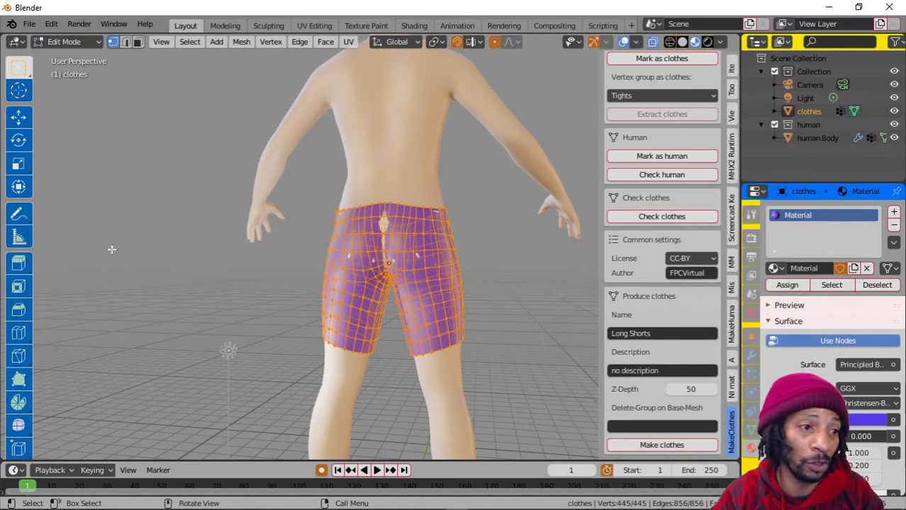
pyautogui.scroll(-3, 27, 383)
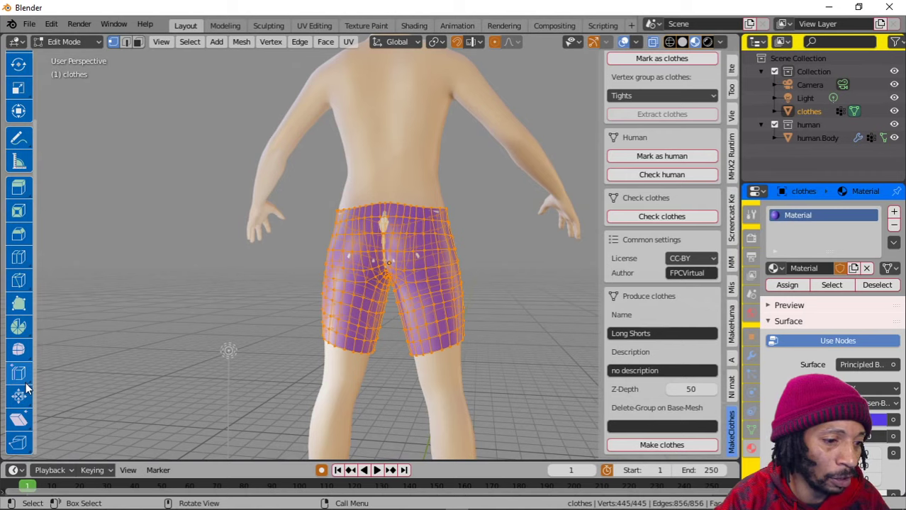
pyautogui.click(18, 396)
pyautogui.moveTo(256, 284); pyautogui.dragTo(255, 280)
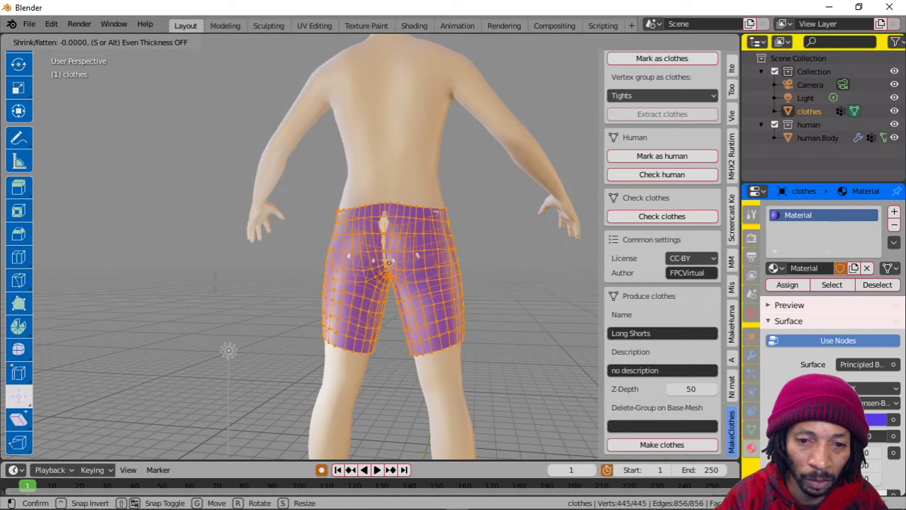
pyautogui.click(216, 283)
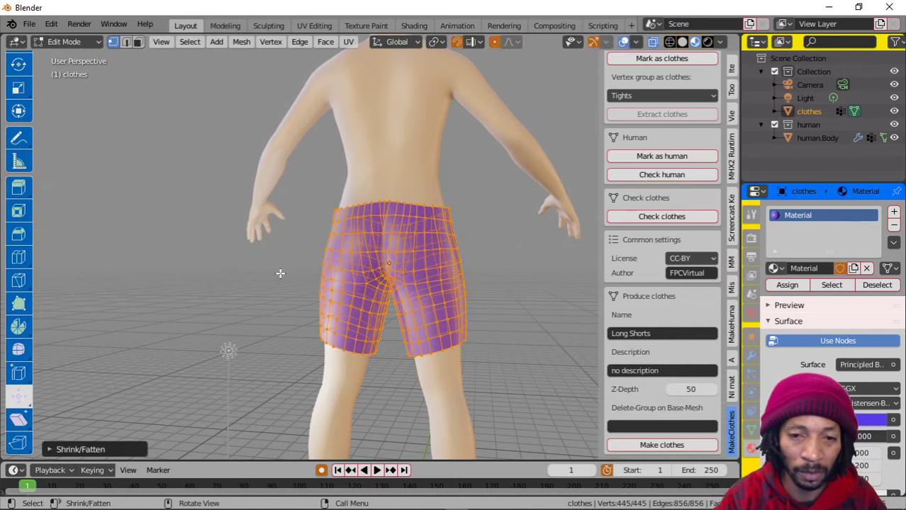
# Check the front fit of the expanded shorts, deselect all their vertices, and return to Object Mode
pyautogui.moveTo(281, 271); pyautogui.dragTo(205, 303, button='middle')
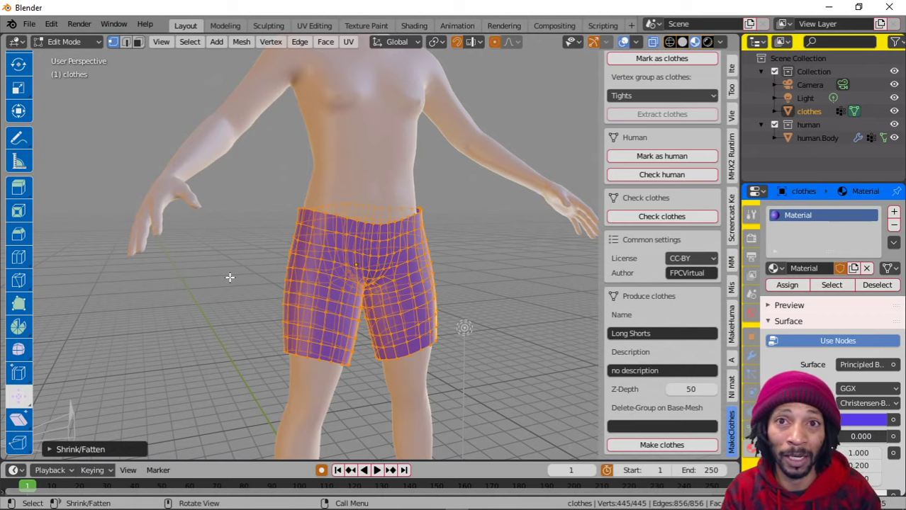
pyautogui.click(201, 291)
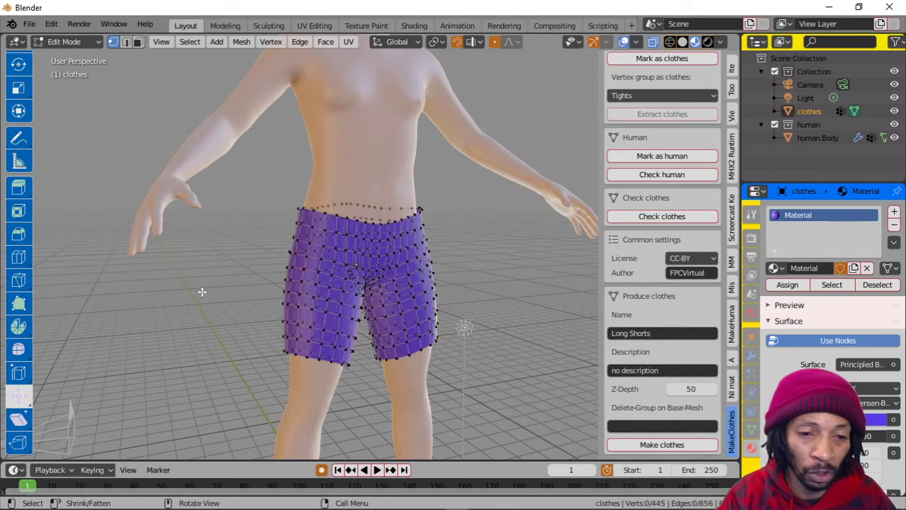
pyautogui.click(77, 42)
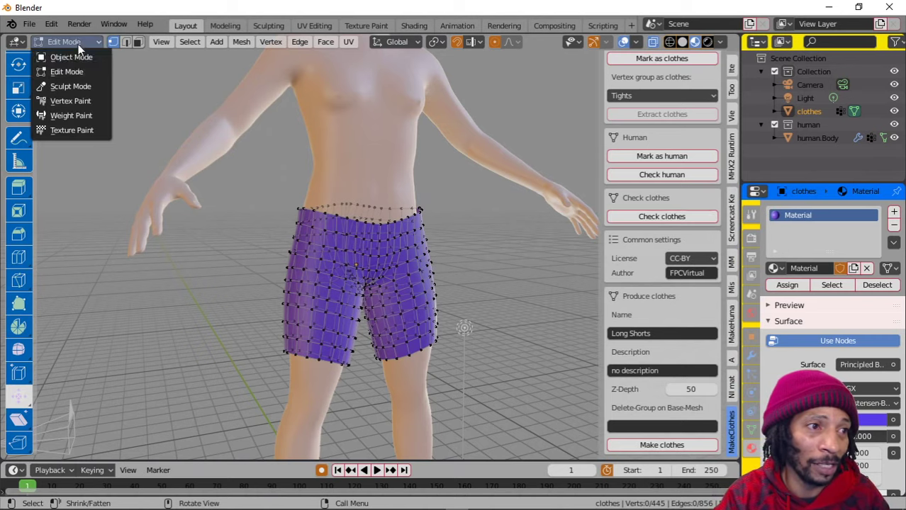
pyautogui.click(79, 59)
pyautogui.moveTo(266, 251); pyautogui.dragTo(213, 261, button='middle')
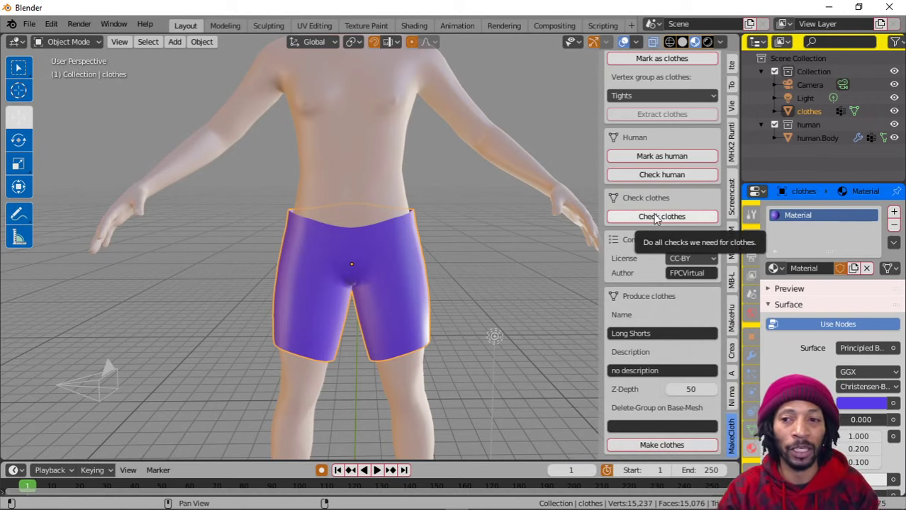
# Run the clothes check on the shorts, close its report, and run Make clothes to produce them
pyautogui.scroll(2, 656, 219)
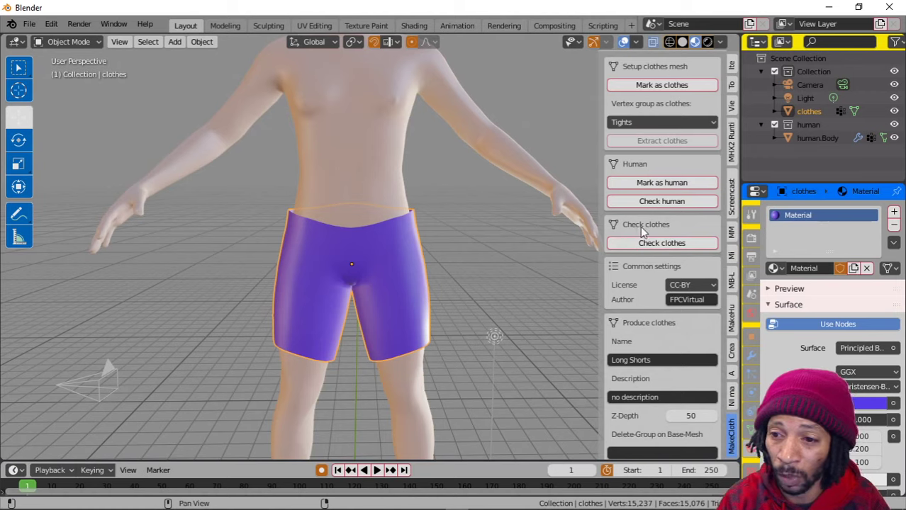
pyautogui.click(665, 243)
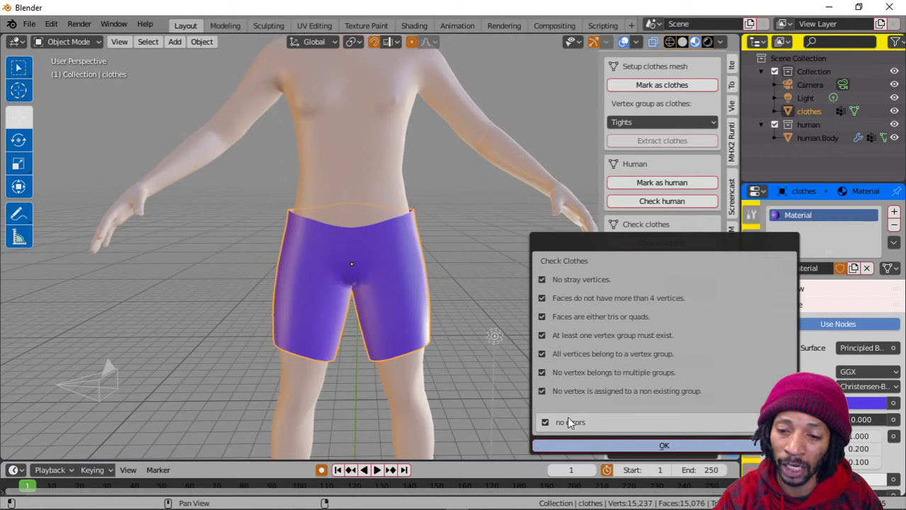
pyautogui.click(647, 445)
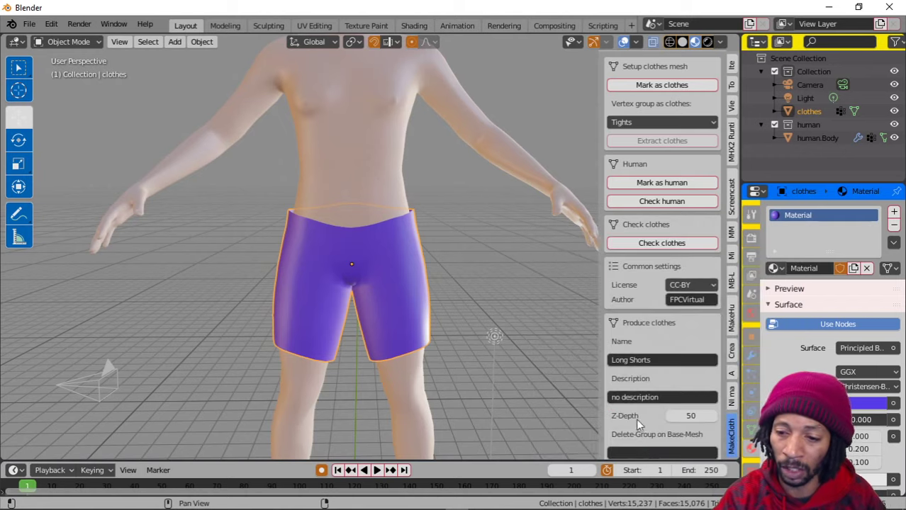
pyautogui.scroll(-2, 636, 346)
pyautogui.click(671, 445)
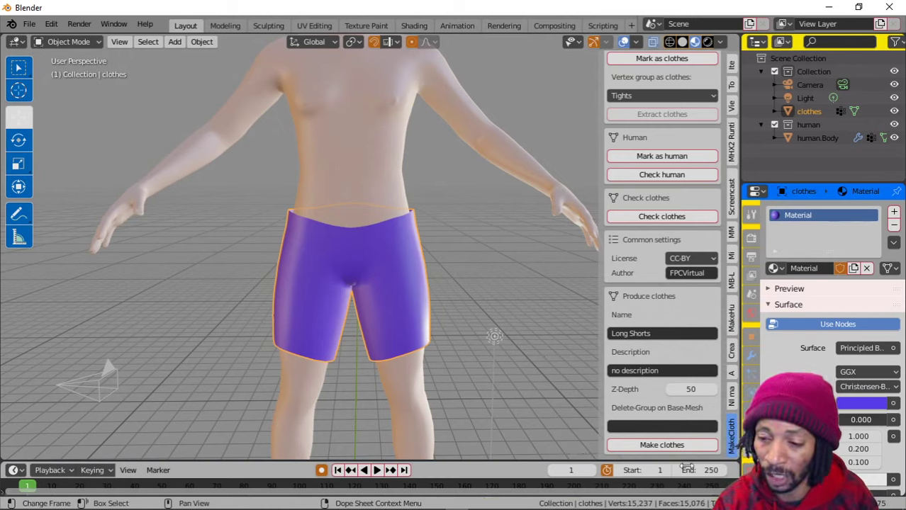
# Switch to MakeHuman, apply the Long Shorts from the clothes library to the character, and inspect where they sit on the body
pyautogui.click(829, 8)
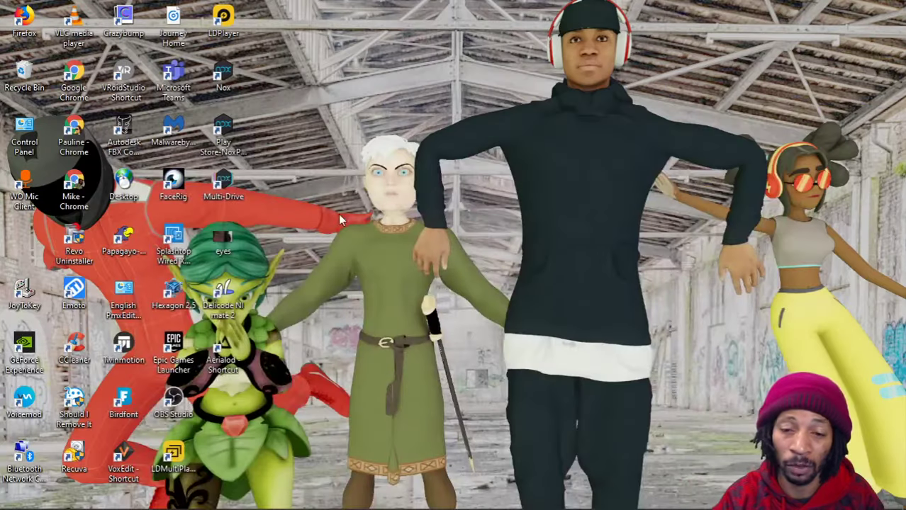
pyautogui.click(551, 500)
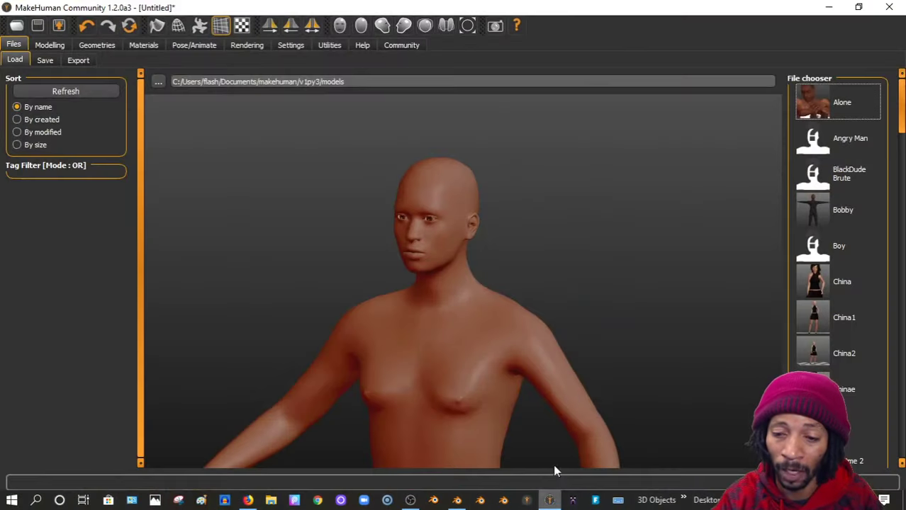
pyautogui.click(103, 45)
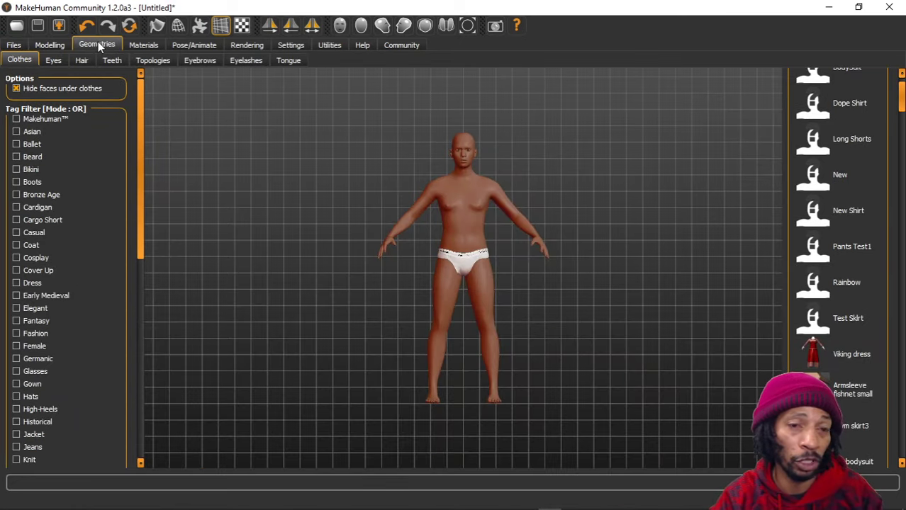
pyautogui.moveTo(901, 103); pyautogui.dragTo(903, 85)
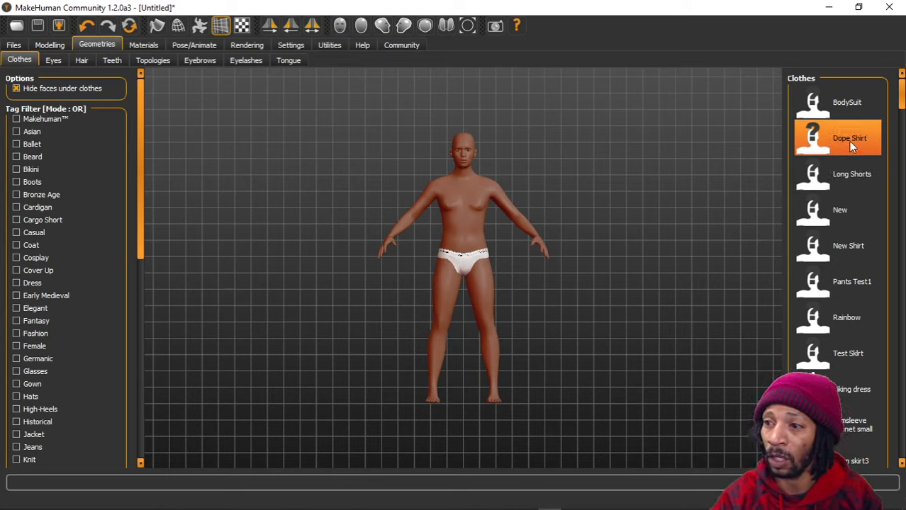
pyautogui.click(847, 181)
pyautogui.scroll(-2, 467, 153)
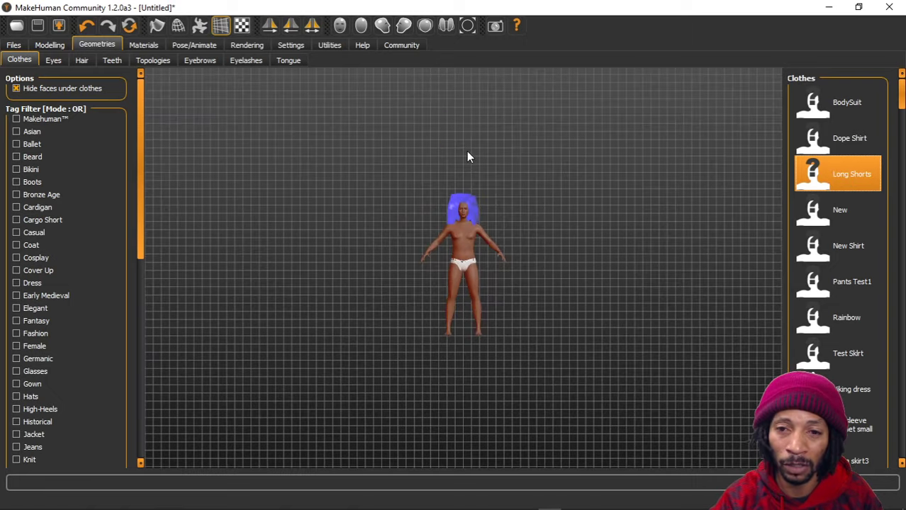
pyautogui.scroll(6, 467, 153)
pyautogui.scroll(-1, 450, 167)
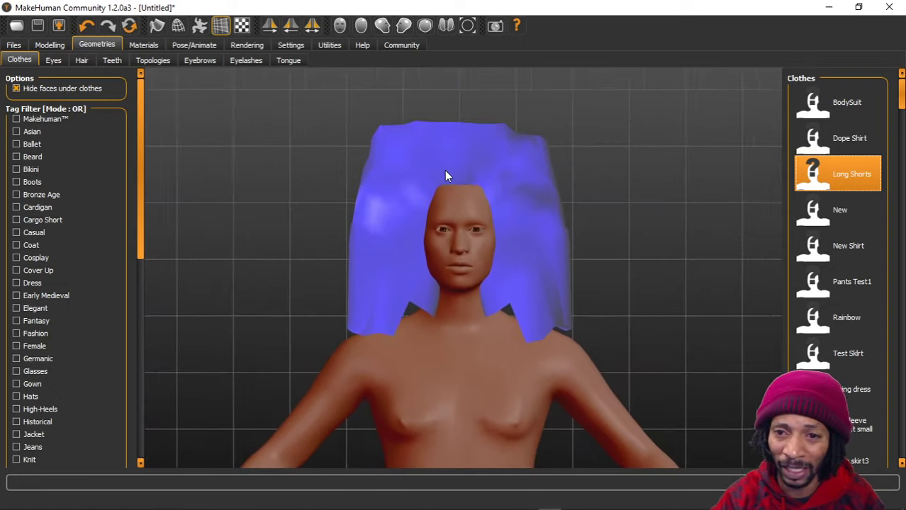
pyautogui.moveTo(446, 176)
pyautogui.mouseDown()
pyautogui.moveTo(542, 182)
pyautogui.moveTo(438, 176)
pyautogui.mouseUp()
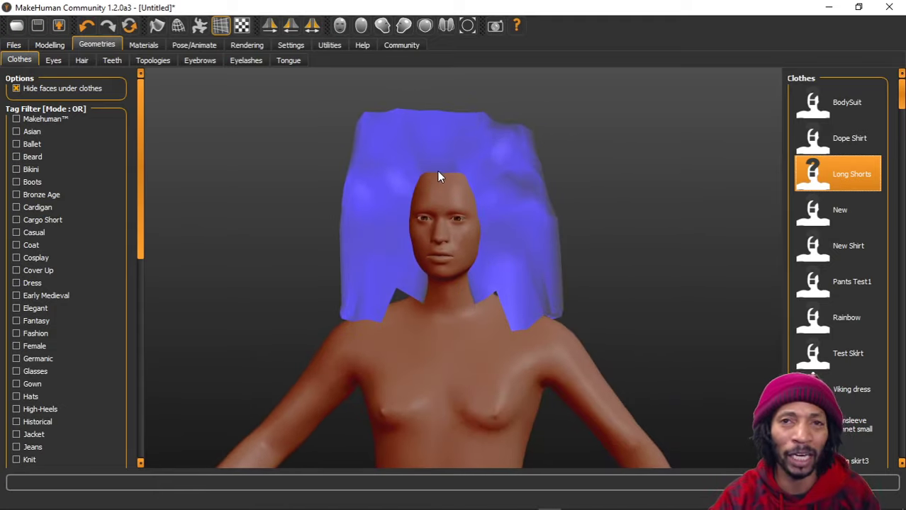
pyautogui.scroll(-6, 438, 174)
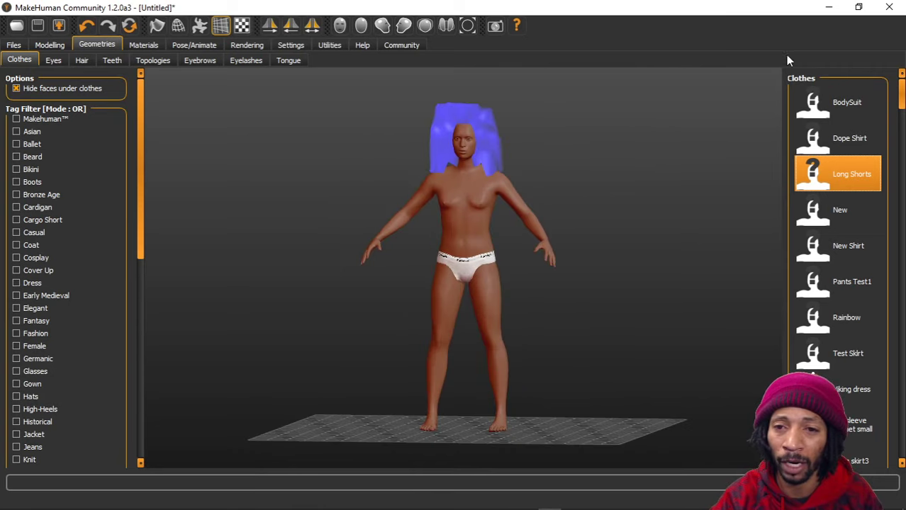
# Return to Blender, turn on the viewport gizmos, and set the transform pivot point to Individual Origins
pyautogui.click(826, 9)
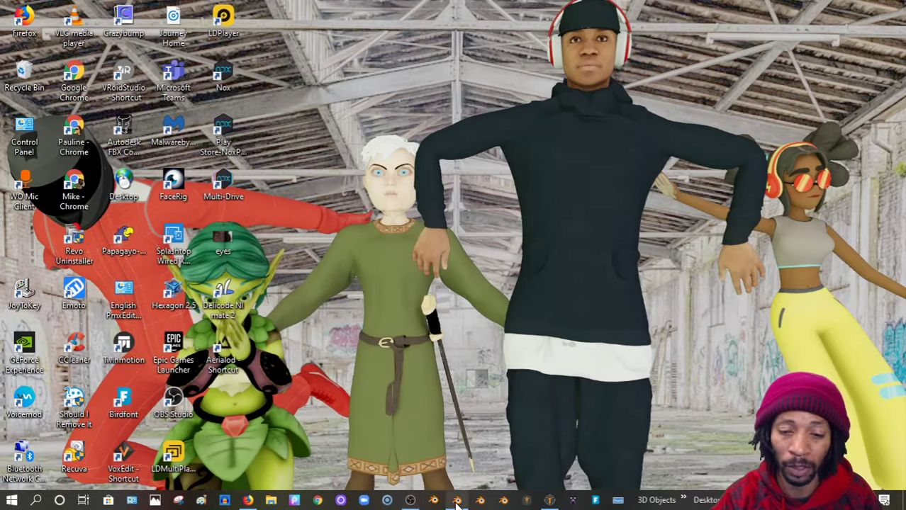
pyautogui.click(433, 500)
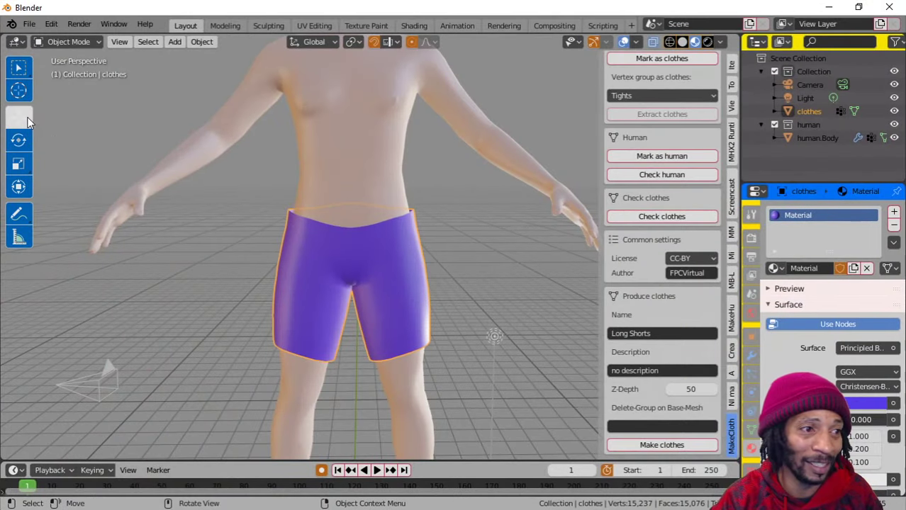
pyautogui.click(593, 43)
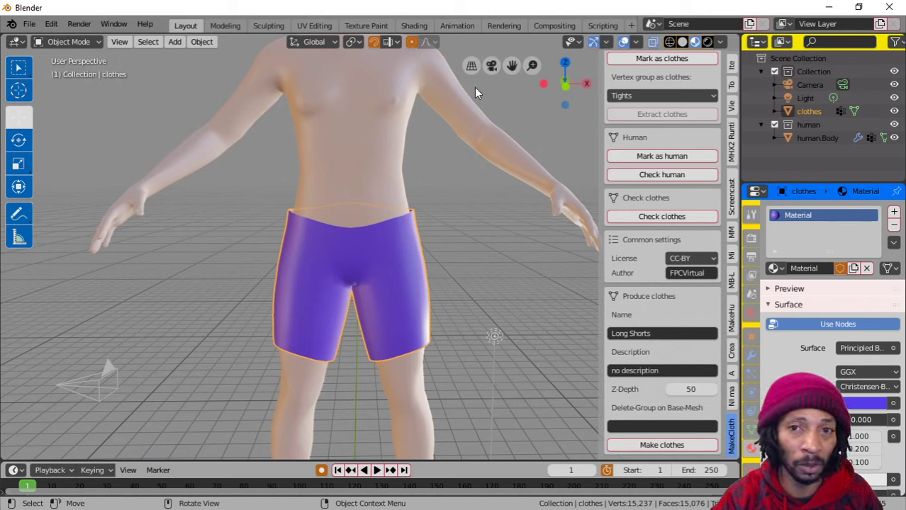
pyautogui.click(352, 41)
pyautogui.click(348, 95)
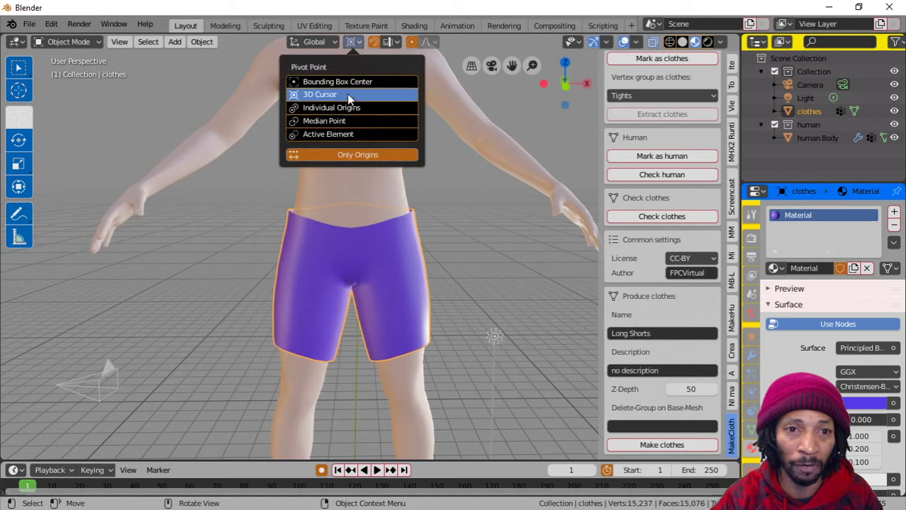
pyautogui.click(348, 108)
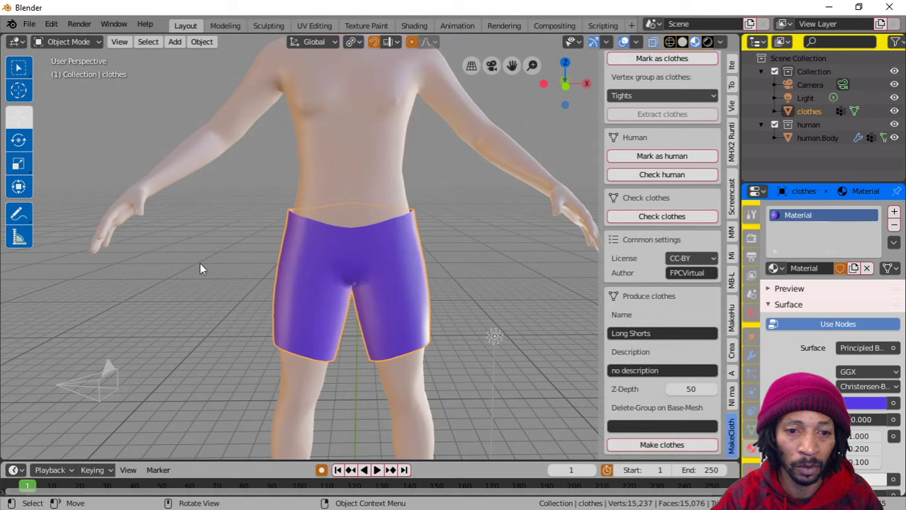
# Move the shorts straight down the Z axis to the character's feet and run Make clothes to produce them again
pyautogui.moveTo(200, 262); pyautogui.dragTo(260, 263, button='middle')
pyautogui.scroll(-5, 257, 270)
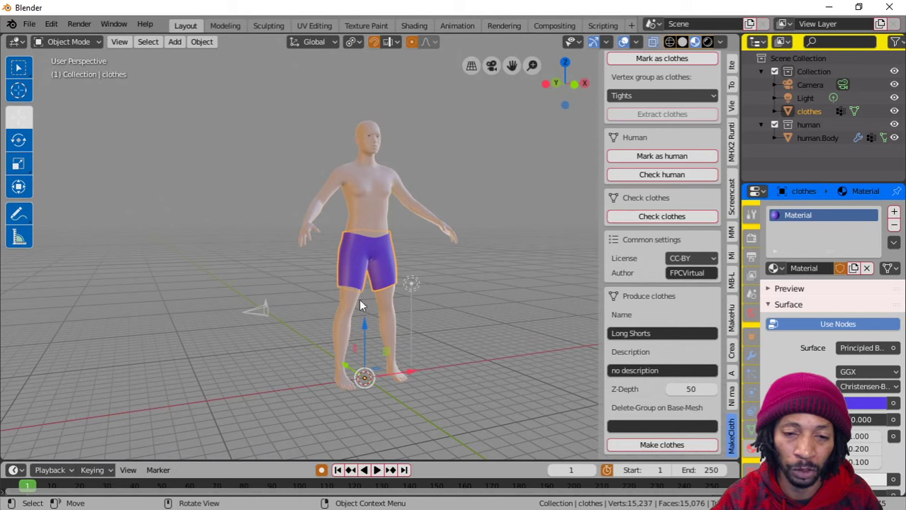
pyautogui.moveTo(366, 329); pyautogui.dragTo(356, 451)
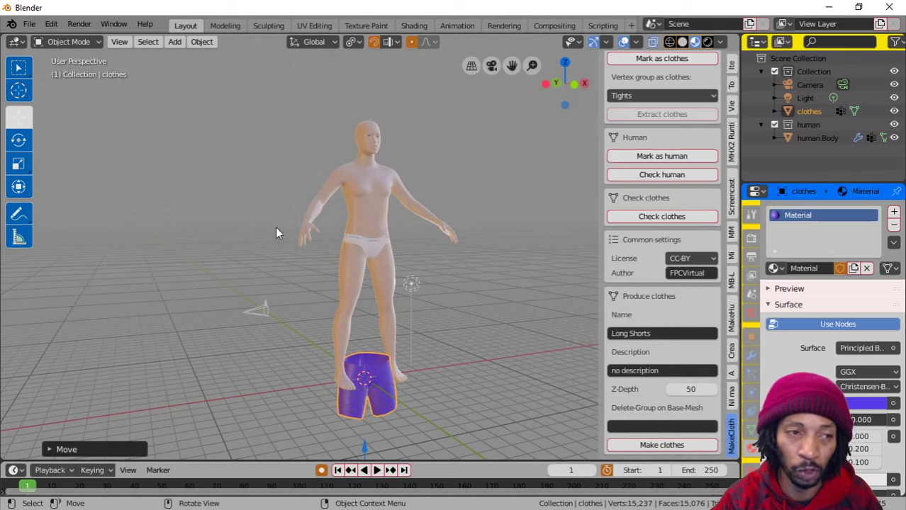
pyautogui.click(673, 447)
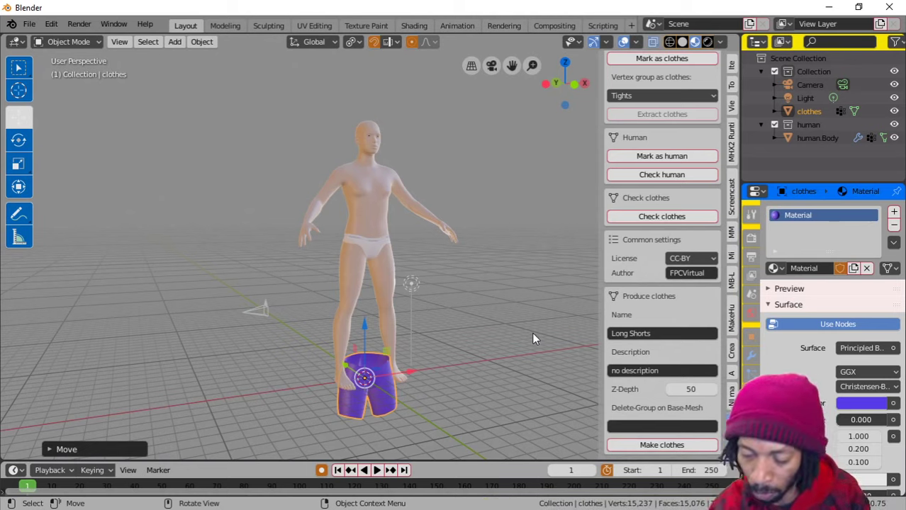
# Switch to MakeHuman, reapply the Long Shorts to the character from the clothes library, and check their fit
pyautogui.click(828, 8)
pyautogui.moveTo(451, 505)
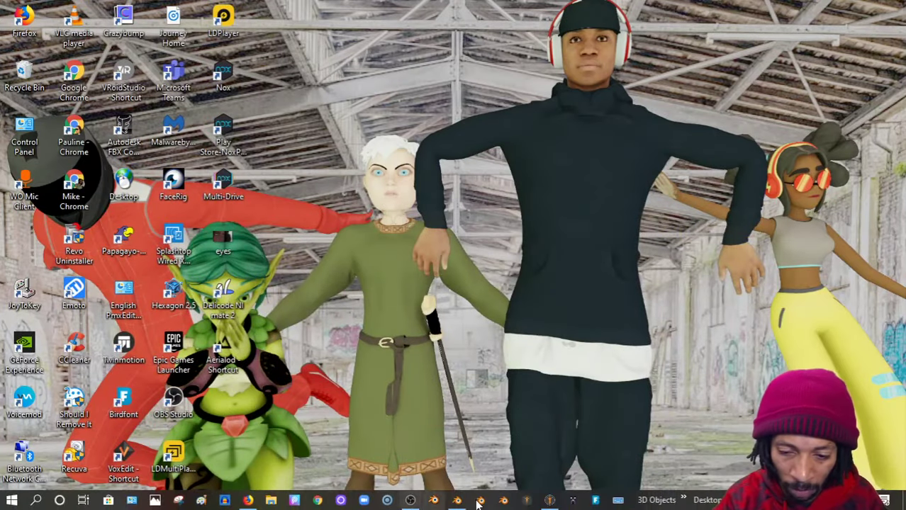
pyautogui.click(549, 500)
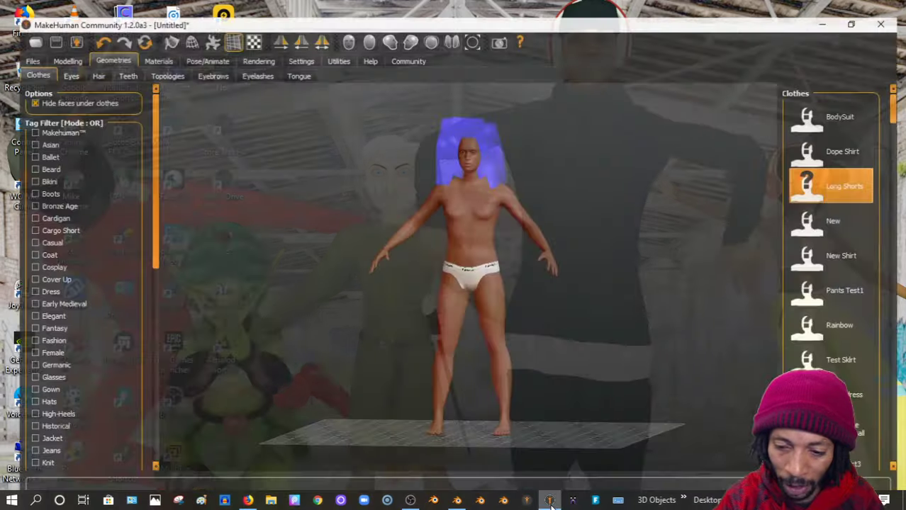
pyautogui.click(143, 45)
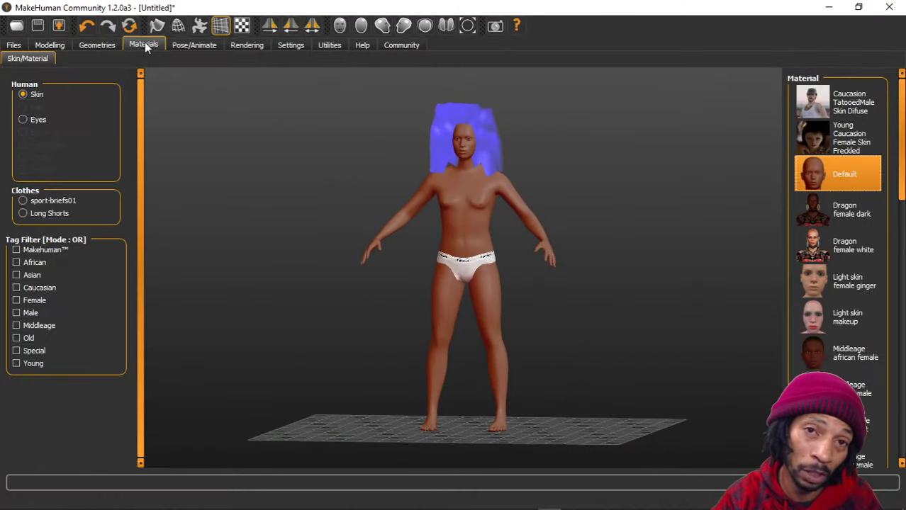
pyautogui.click(99, 45)
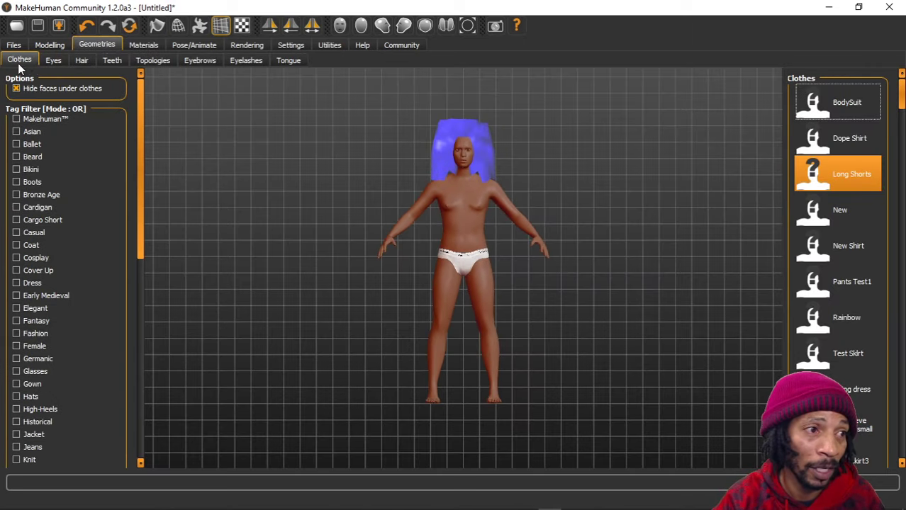
pyautogui.click(845, 177)
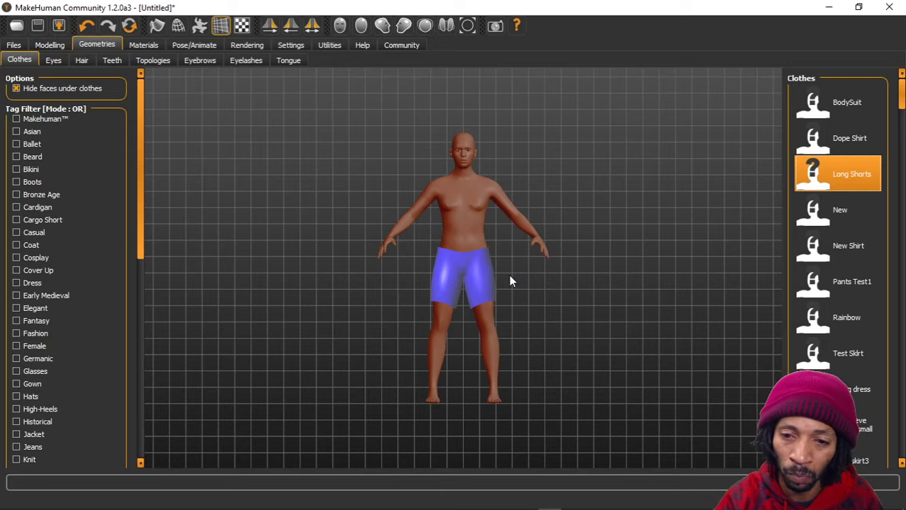
pyautogui.moveTo(511, 273); pyautogui.dragTo(565, 303)
pyautogui.scroll(5, 489, 283)
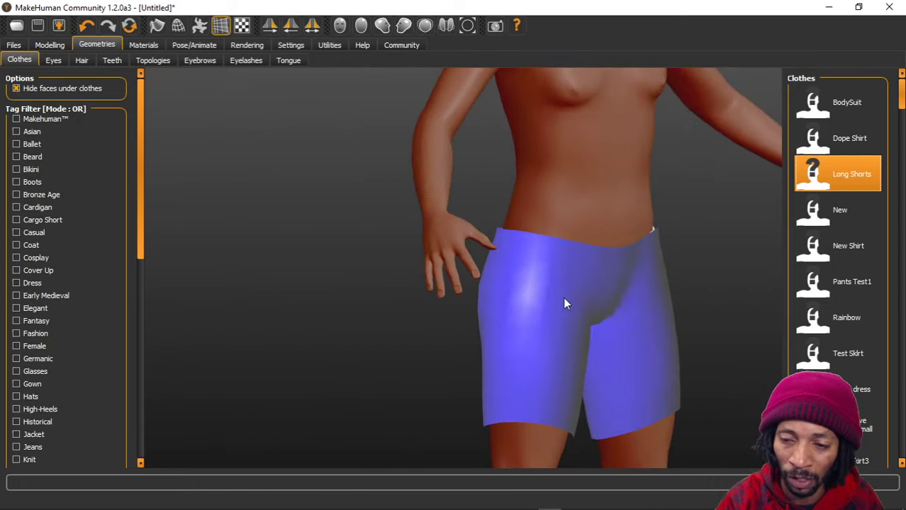
pyautogui.scroll(3, 568, 296)
pyautogui.scroll(-8, 568, 301)
pyautogui.scroll(1, 560, 292)
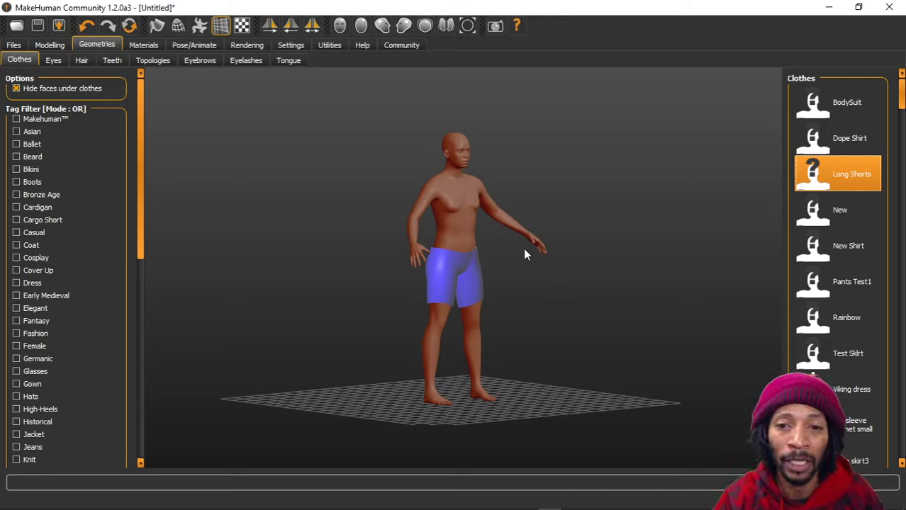
pyautogui.moveTo(523, 249); pyautogui.dragTo(483, 254)
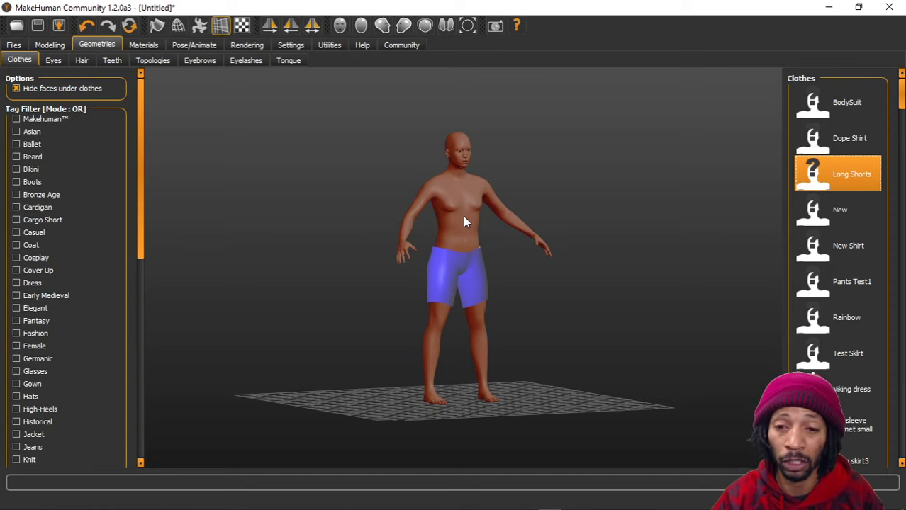
# Switch to Blender, close the shorts project, and start a fresh Blender session
pyautogui.click(821, 7)
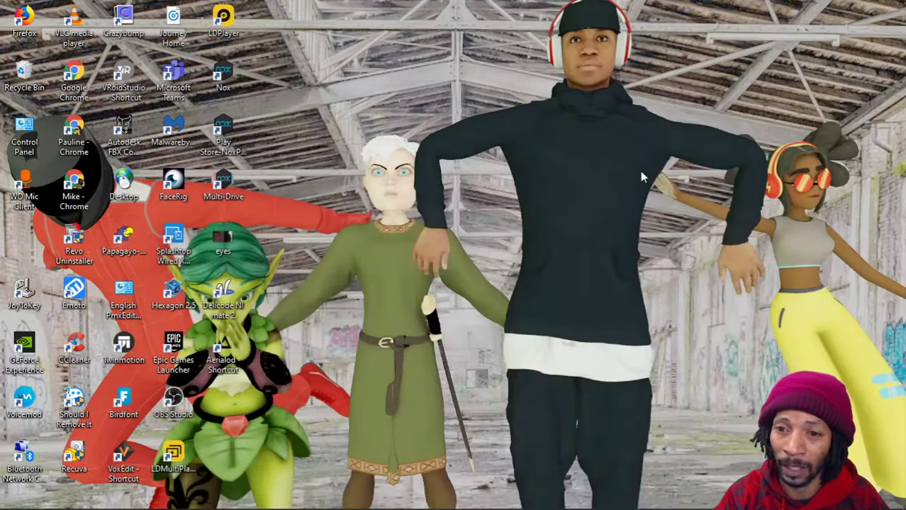
pyautogui.moveTo(456, 501)
pyautogui.click(457, 501)
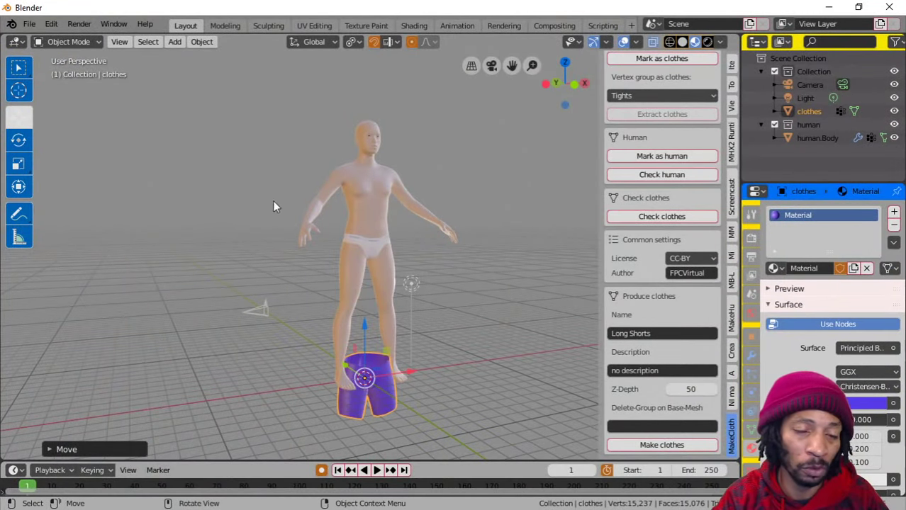
pyautogui.click(891, 7)
pyautogui.click(496, 278)
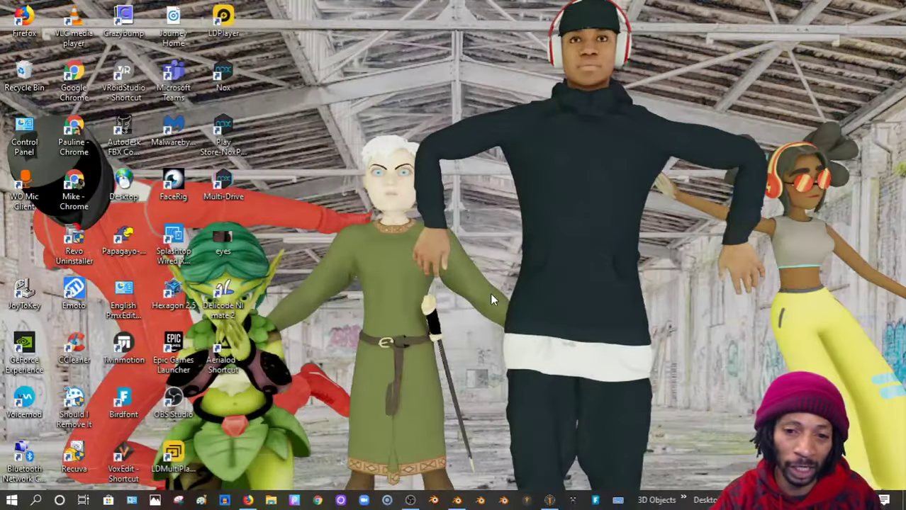
pyautogui.click(459, 501)
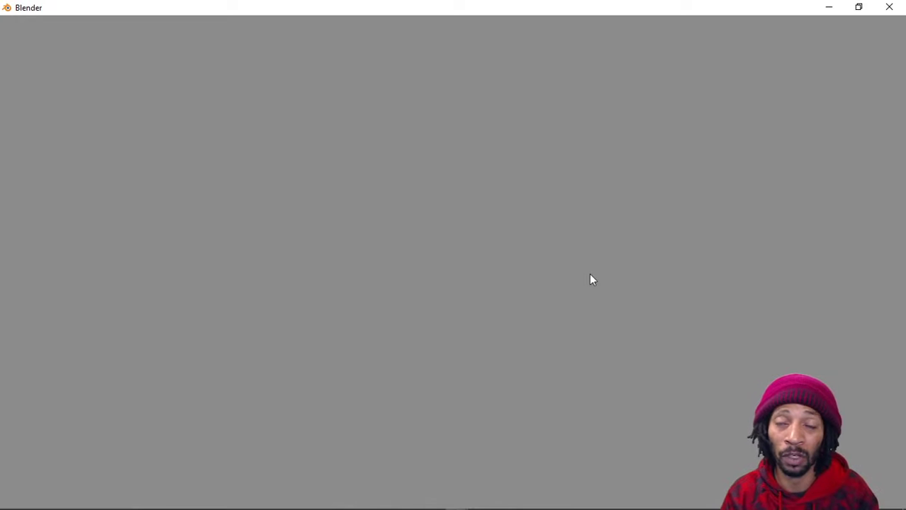
pyautogui.moveTo(505, 504)
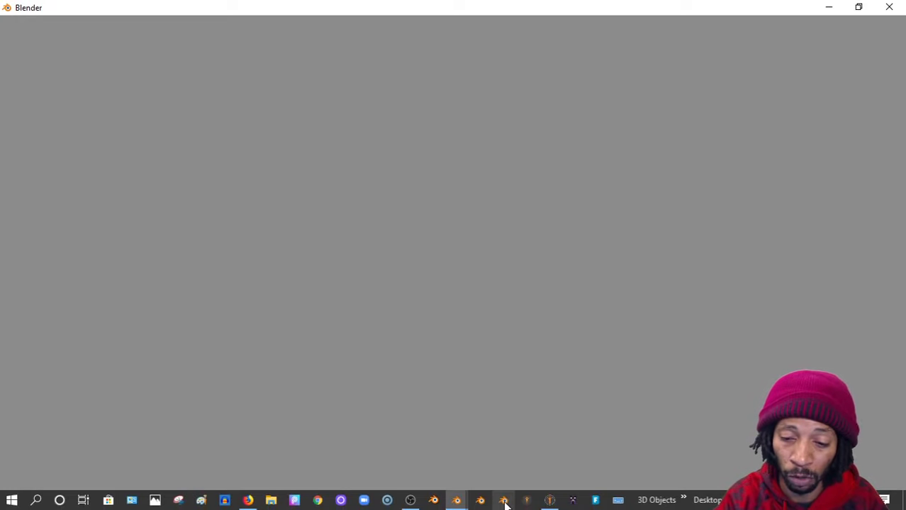
# Return to MakeHuman, assign the Default rig preset to the character, and inspect its body and facial bones
pyautogui.click(547, 501)
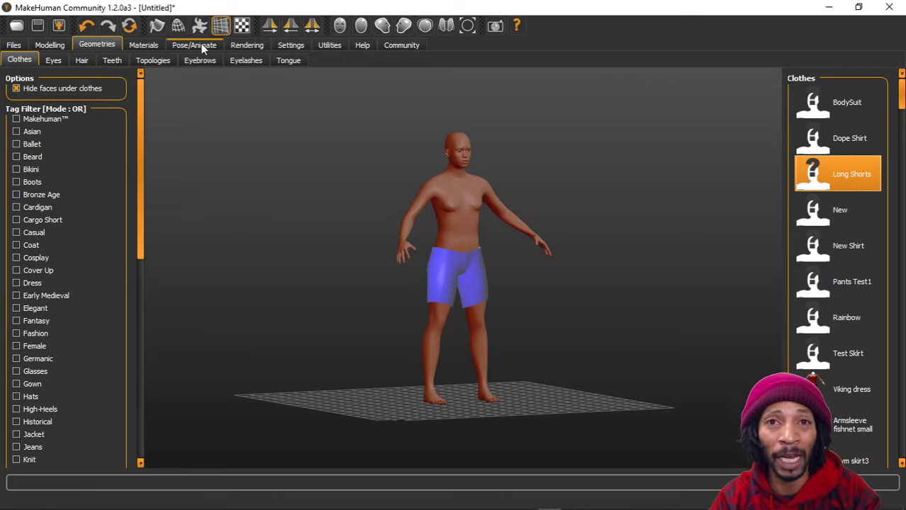
pyautogui.click(202, 45)
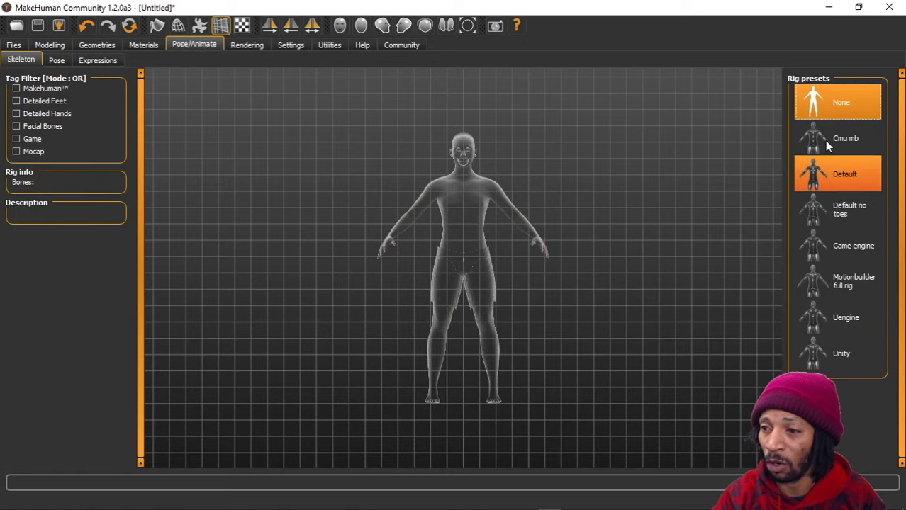
pyautogui.click(850, 175)
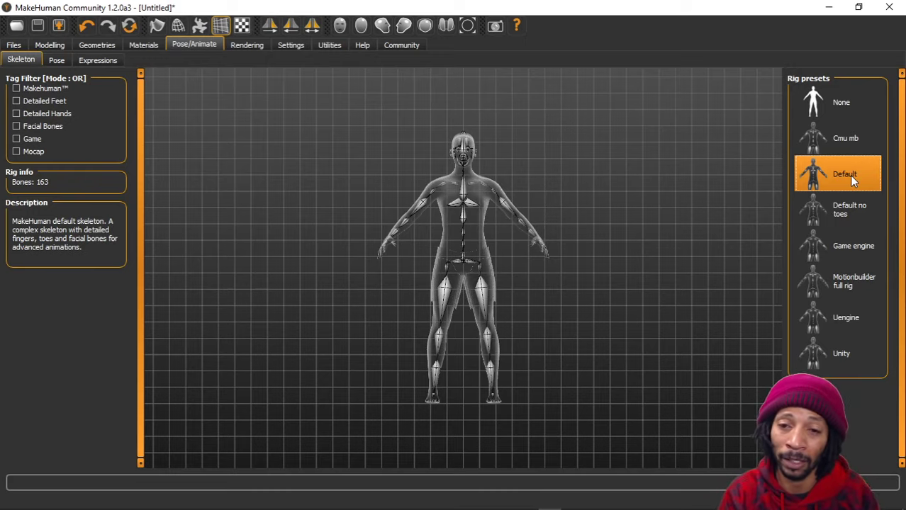
pyautogui.scroll(5, 495, 181)
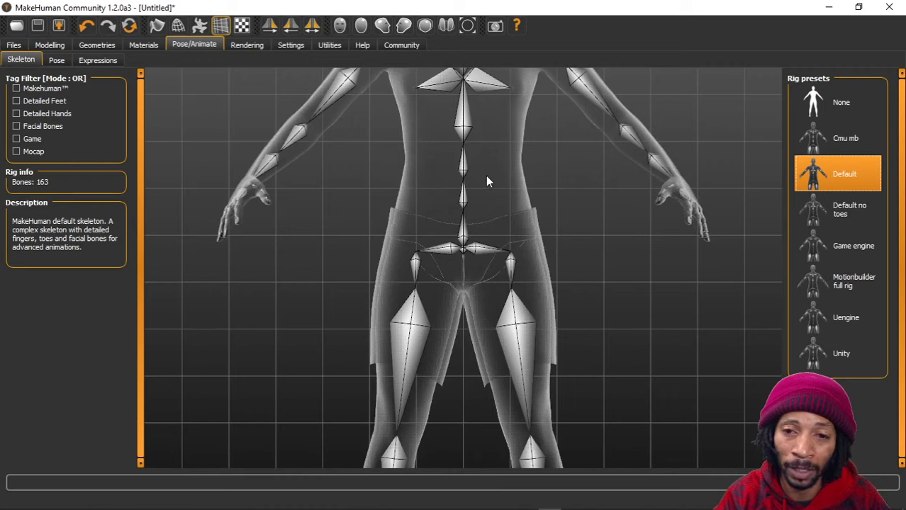
pyautogui.scroll(-5, 532, 164)
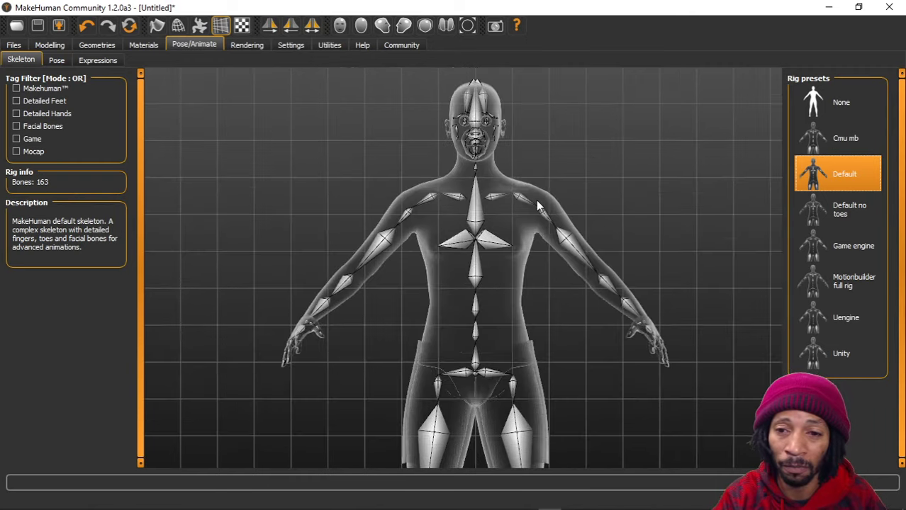
pyautogui.scroll(5, 536, 200)
pyautogui.scroll(-4, 490, 195)
pyautogui.scroll(3, 477, 186)
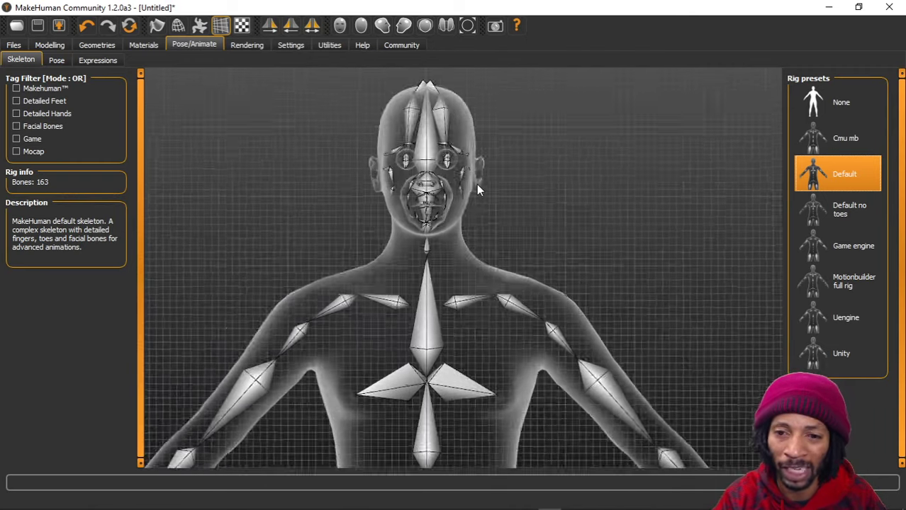
# Finish checking the rig from the side, switch to Blender, dismiss its splash screen, and show the MakeHuman import tools
pyautogui.scroll(-1, 487, 191)
pyautogui.moveTo(509, 196); pyautogui.dragTo(374, 162)
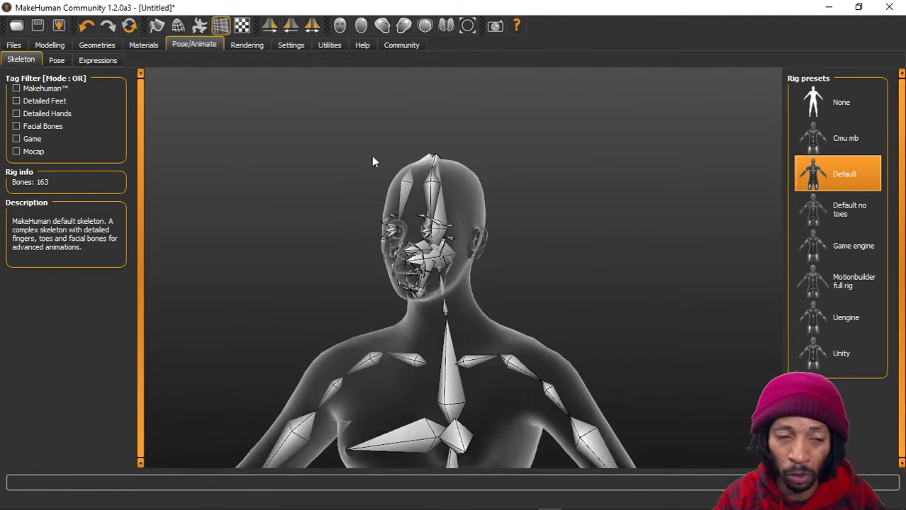
pyautogui.click(828, 7)
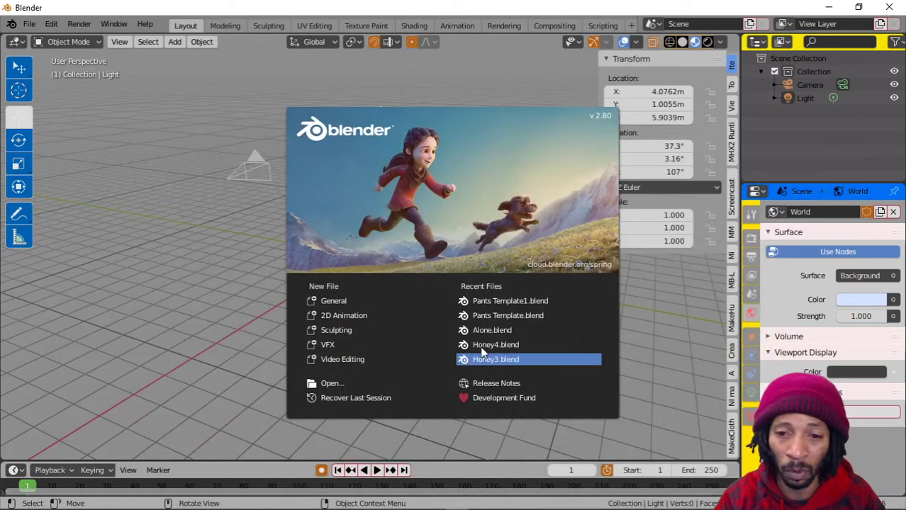
pyautogui.click(243, 248)
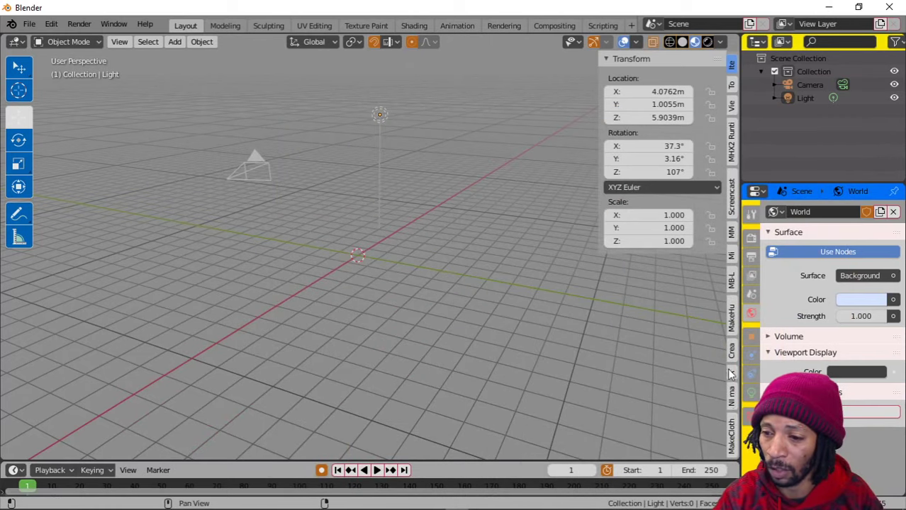
pyautogui.click(732, 323)
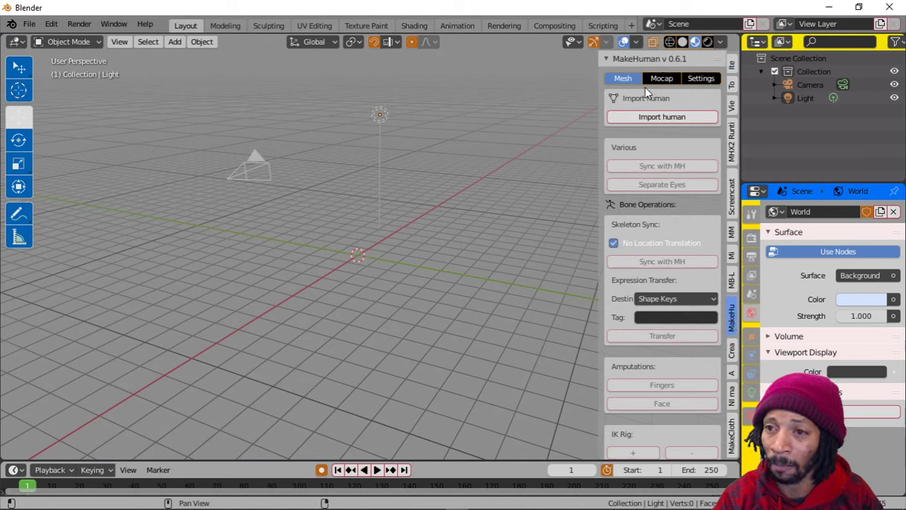
# Change the Blender unit equivalent from Meter in the MakeHuman import settings
pyautogui.click(699, 78)
pyautogui.scroll(-3, 657, 348)
pyautogui.scroll(-3, 656, 348)
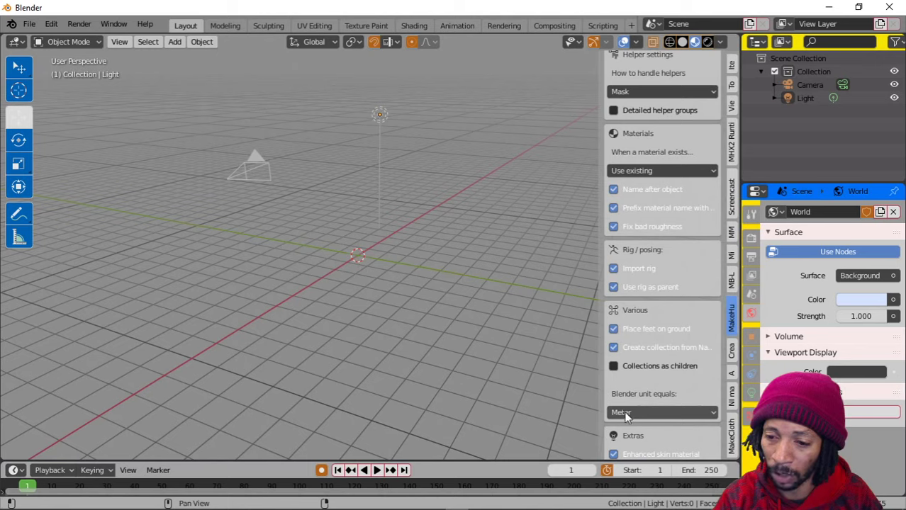
pyautogui.click(657, 412)
pyautogui.click(655, 441)
pyautogui.scroll(6, 657, 425)
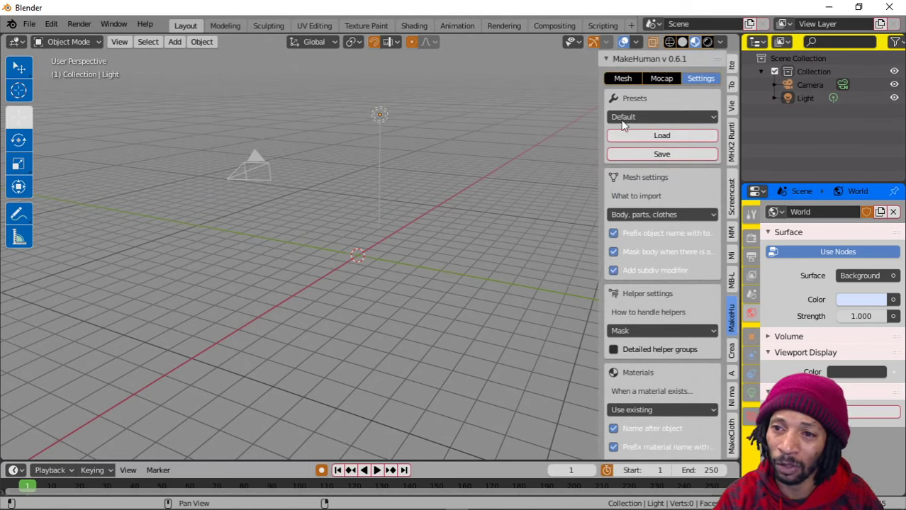
# Import the rigged human wearing the Long Shorts from MakeHuman and bring the figure into a front-facing view
pyautogui.click(623, 79)
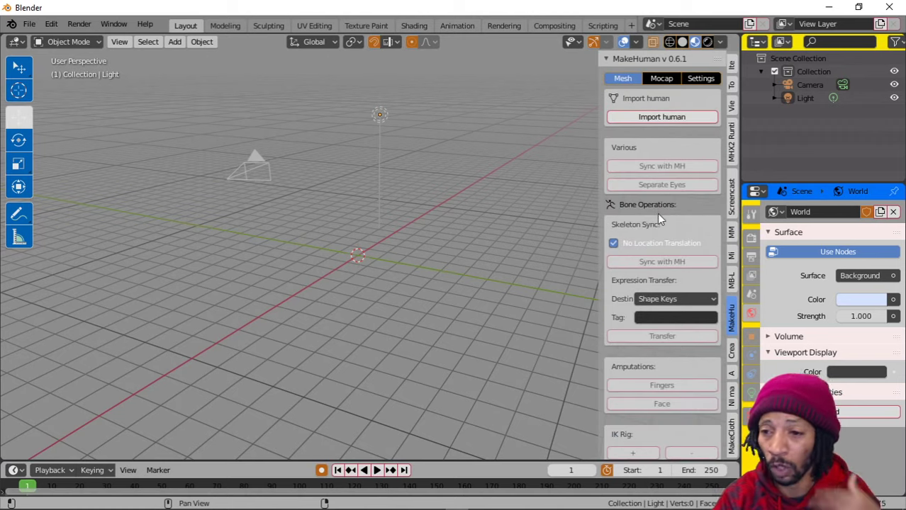
pyautogui.click(669, 119)
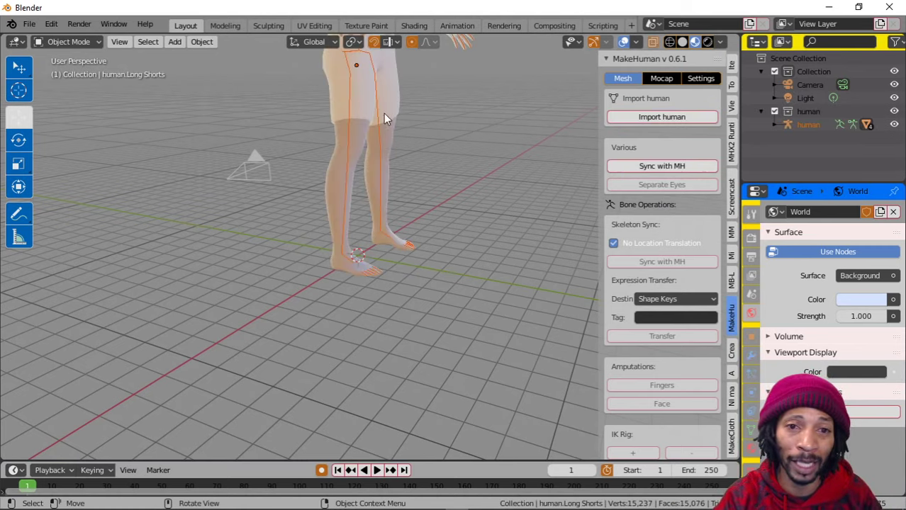
pyautogui.moveTo(421, 121); pyautogui.dragTo(445, 250, button='middle')
pyautogui.scroll(3, 451, 242)
pyautogui.scroll(-3, 448, 219)
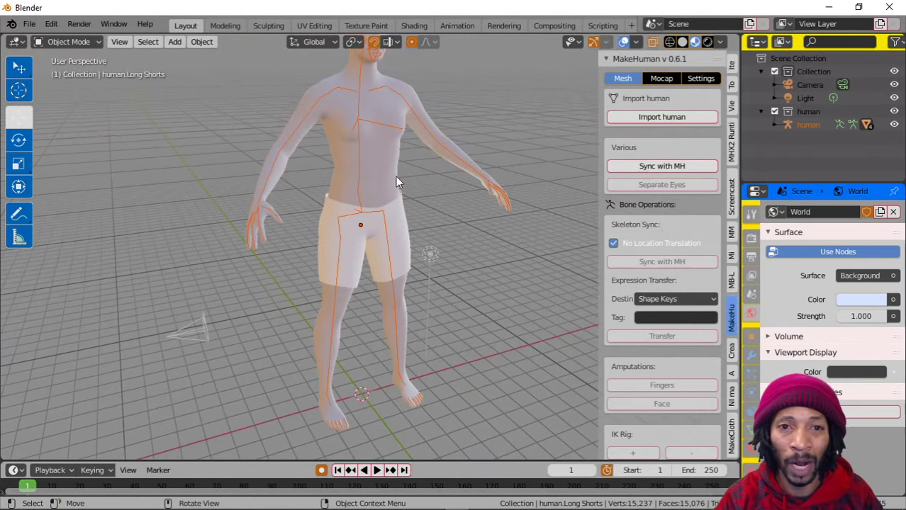
pyautogui.press('KP_1')
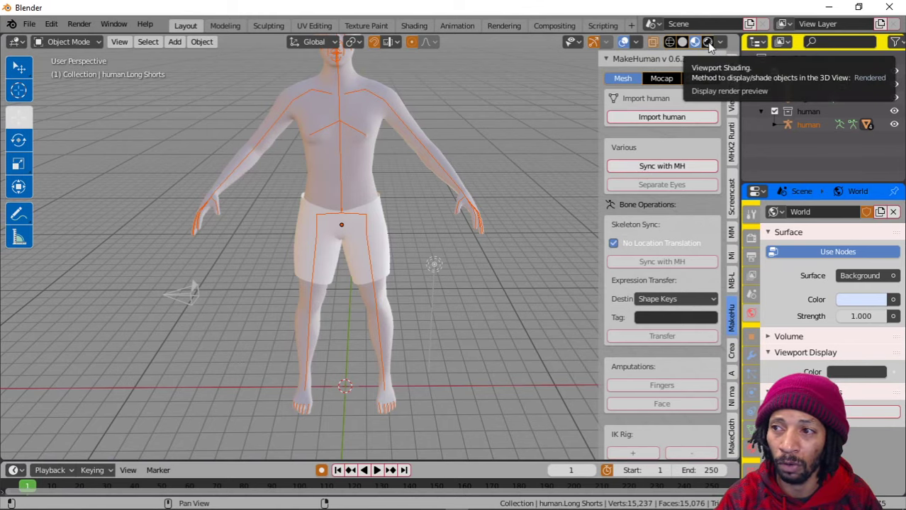
# Display the viewport in Rendered shading and check the shorts on the imported character
pyautogui.click(707, 42)
pyautogui.scroll(-3, 387, 245)
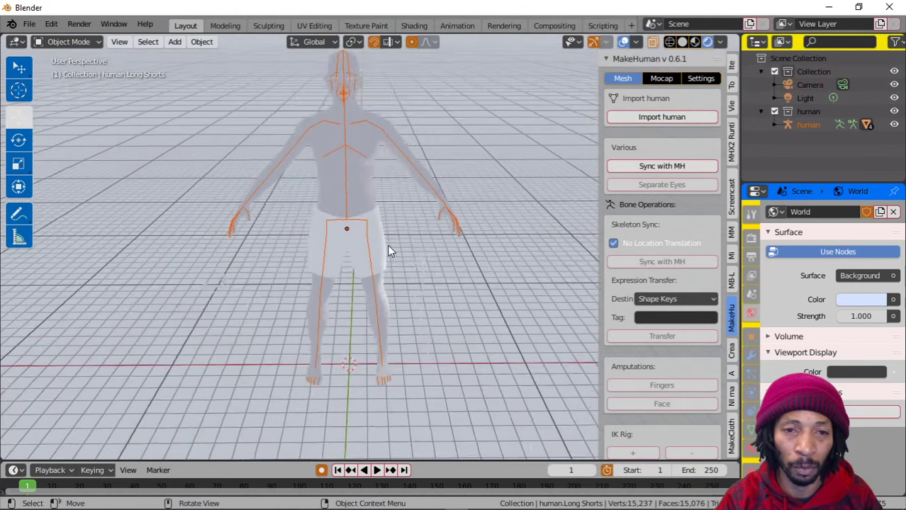
pyautogui.scroll(4, 383, 235)
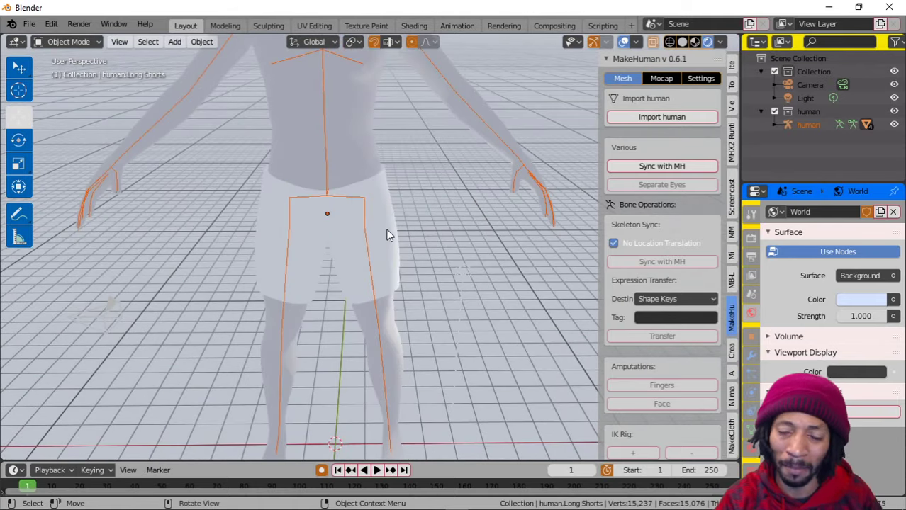
pyautogui.moveTo(388, 234); pyautogui.dragTo(379, 209, button='middle')
pyautogui.scroll(-4, 381, 204)
pyautogui.scroll(1, 382, 204)
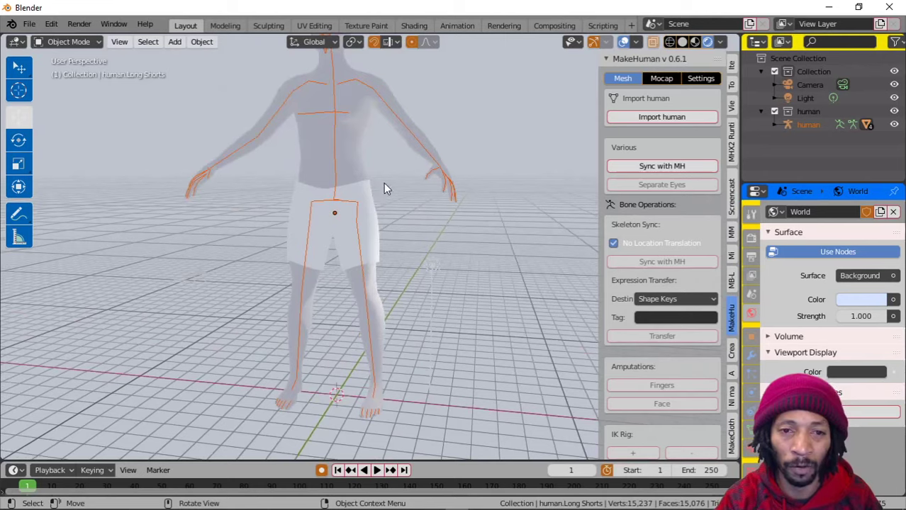
# Select the character's body and set the 2500 value below Clearcoat Roughness in its skin material to 0
pyautogui.click(348, 151)
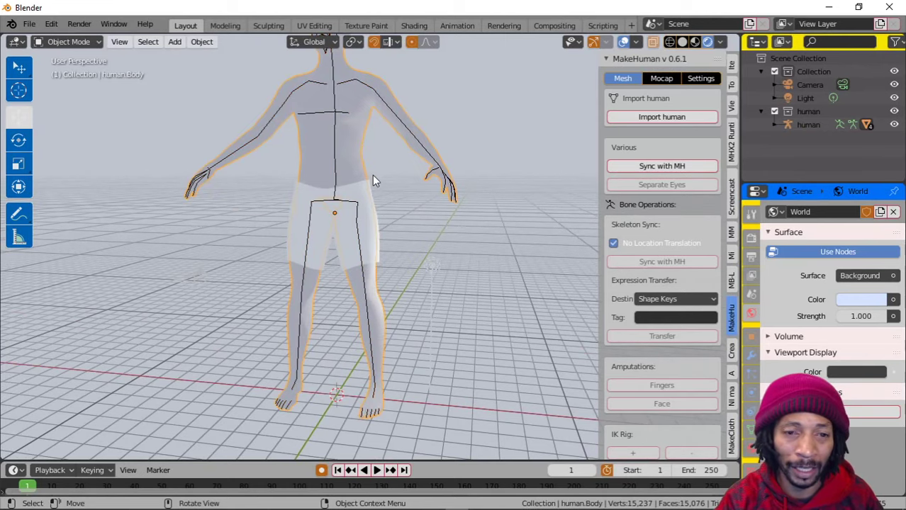
pyautogui.keyDown('shift'); pyautogui.moveTo(378, 174); pyautogui.dragTo(423, 301, button='middle'); pyautogui.keyUp('shift')
pyautogui.scroll(3, 401, 236)
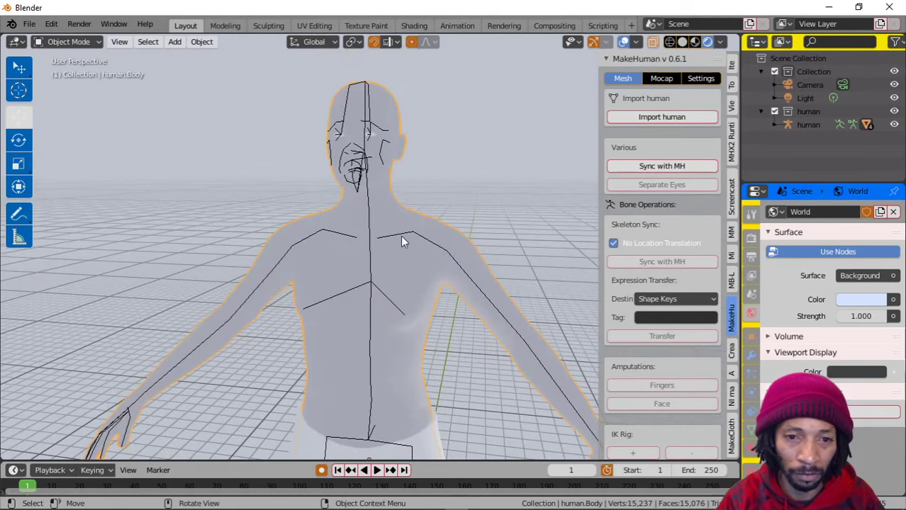
pyautogui.moveTo(459, 211); pyautogui.dragTo(491, 192, button='middle')
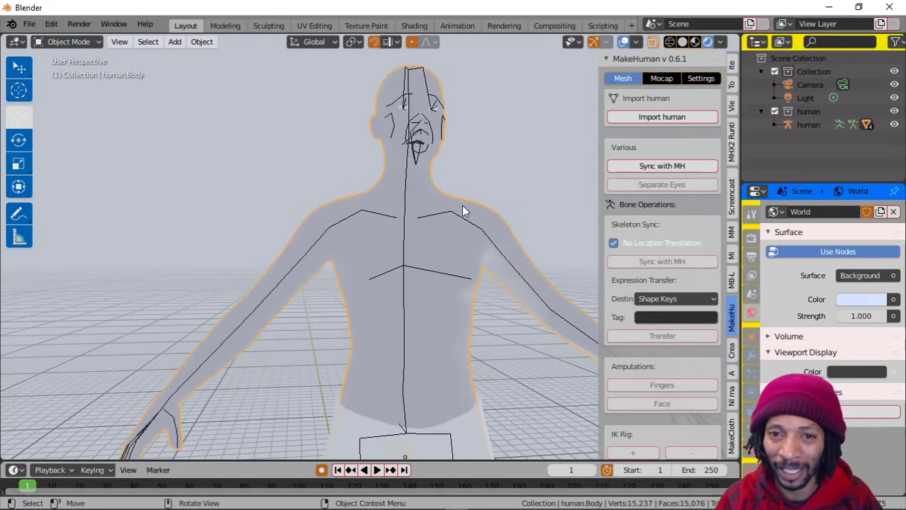
pyautogui.scroll(-3, 458, 212)
pyautogui.moveTo(454, 220); pyautogui.dragTo(470, 299, button='middle')
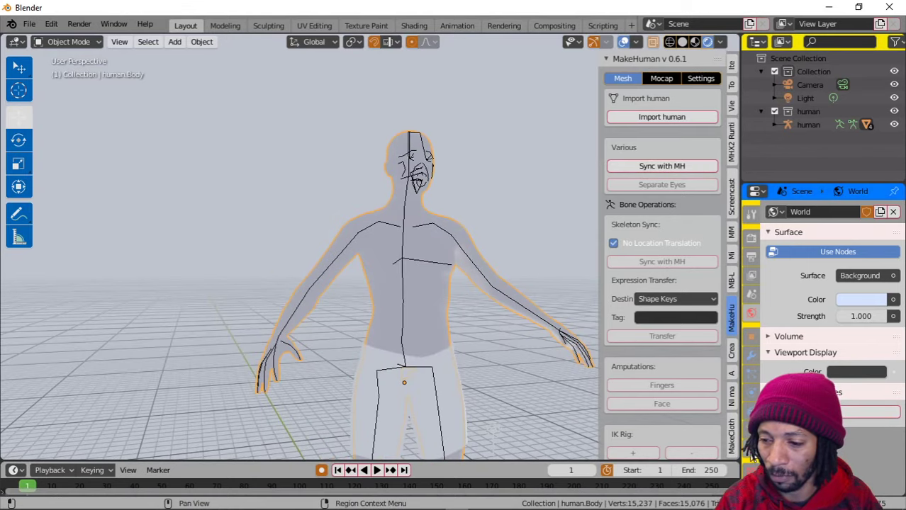
pyautogui.click(750, 313)
pyautogui.scroll(-4, 861, 375)
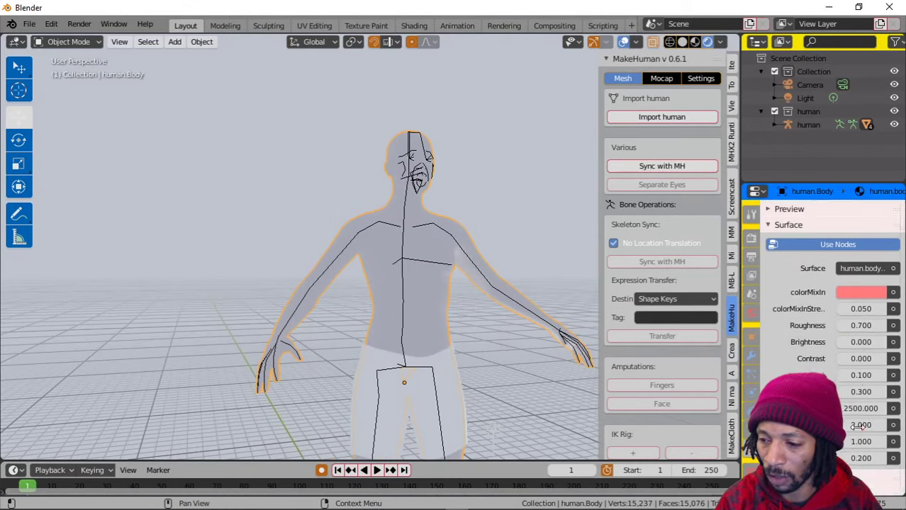
pyautogui.click(861, 382)
pyautogui.write('0')
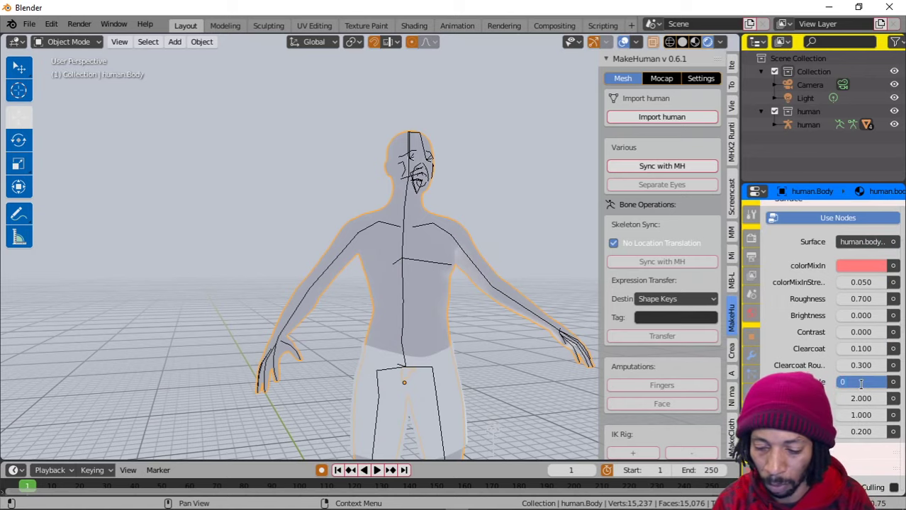
pyautogui.press('Return')
# Check the head and torso, select the character's armature instead of the body, and put it in Pose Mode
pyautogui.scroll(4, 420, 242)
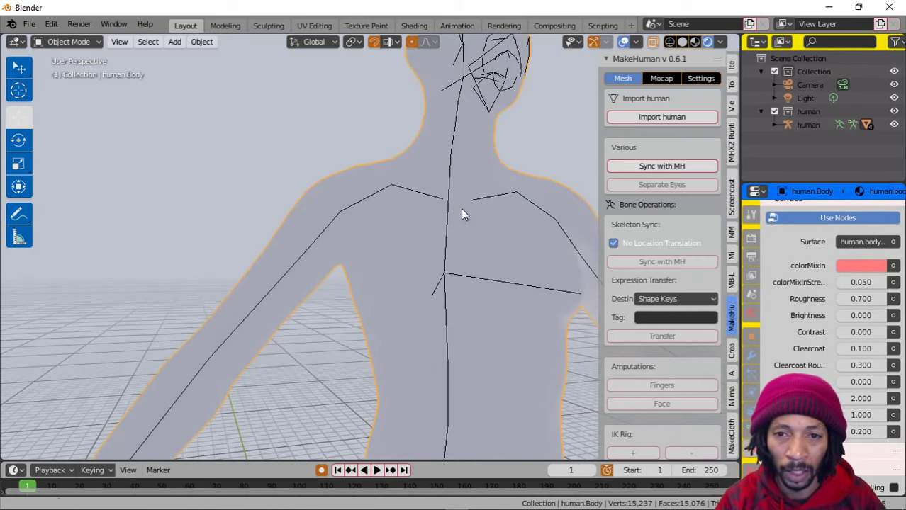
pyautogui.keyDown('shift'); pyautogui.moveTo(460, 208); pyautogui.dragTo(375, 345); pyautogui.keyUp('shift')
pyautogui.scroll(4, 374, 346)
pyautogui.moveTo(433, 306); pyautogui.dragTo(386, 258, button='middle')
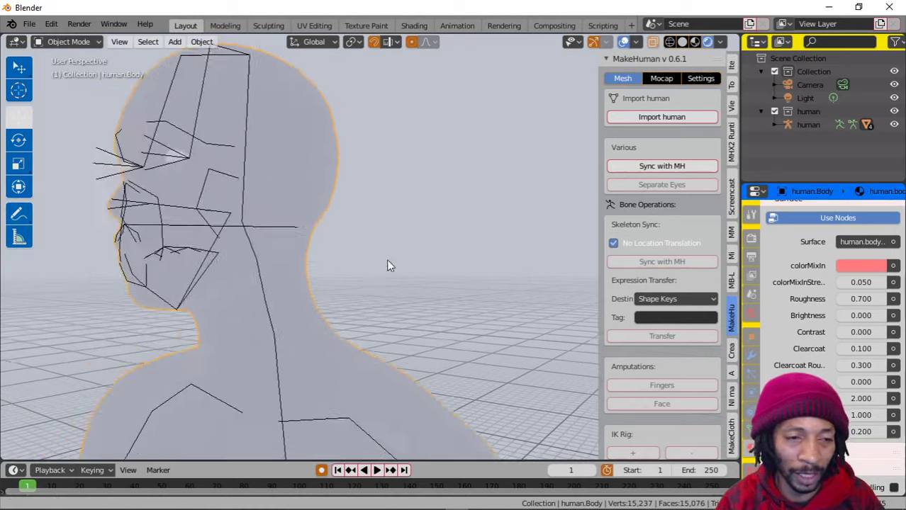
pyautogui.scroll(-6, 444, 229)
pyautogui.keyDown('shift'); pyautogui.moveTo(407, 344); pyautogui.dragTo(418, 260, button='middle'); pyautogui.keyUp('shift')
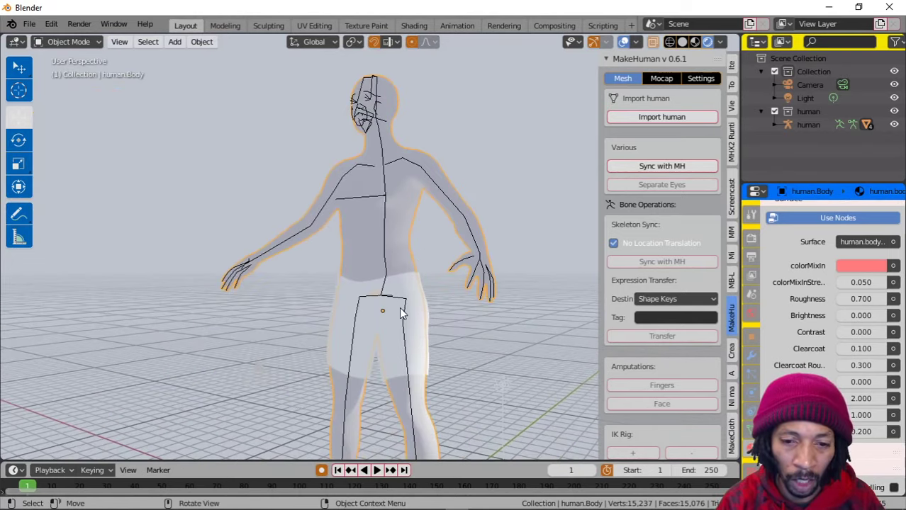
pyautogui.click(405, 312)
pyautogui.click(404, 311)
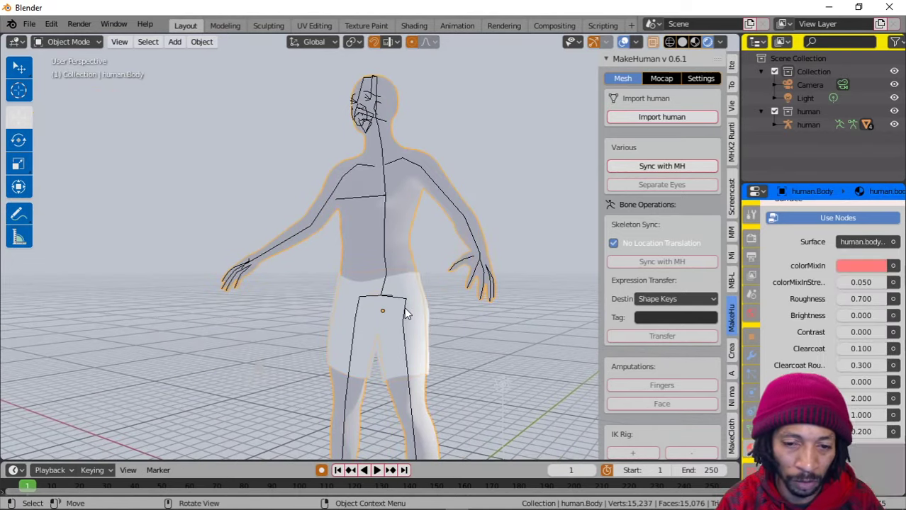
pyautogui.click(404, 312)
pyautogui.click(404, 319)
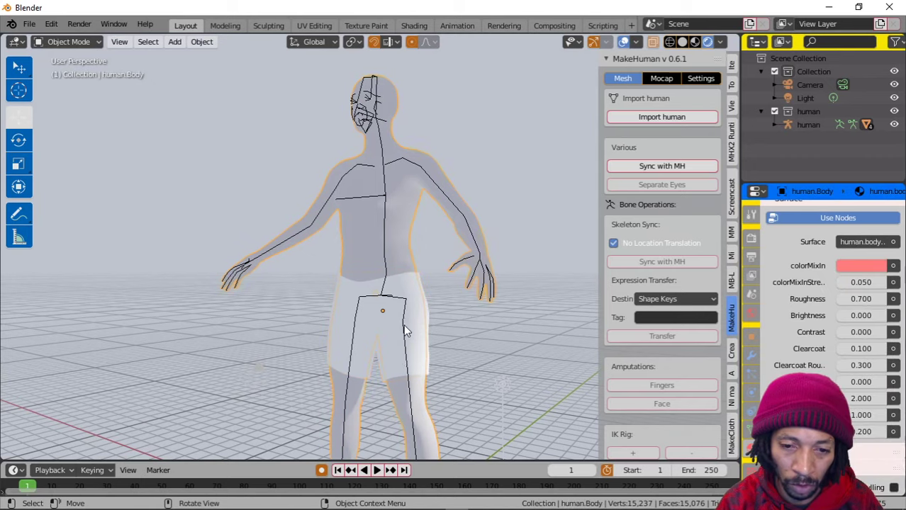
pyautogui.click(405, 384)
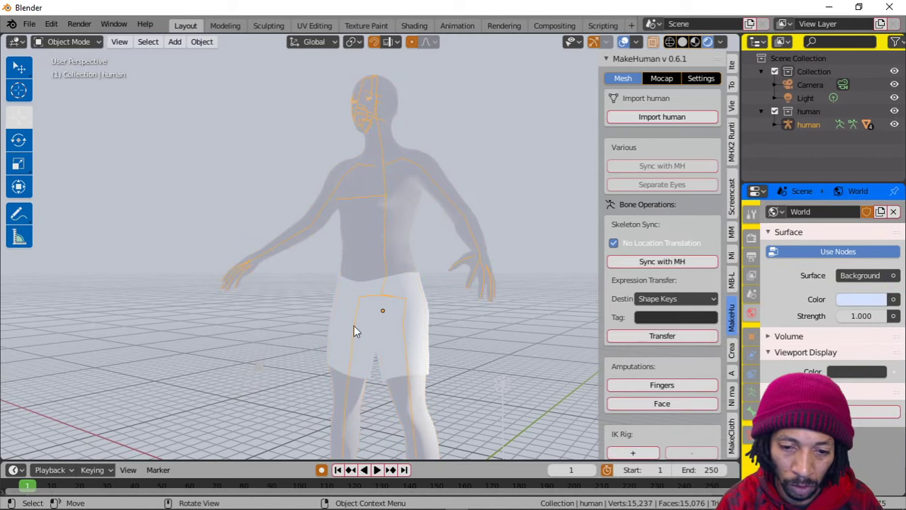
pyautogui.click(93, 42)
pyautogui.click(90, 85)
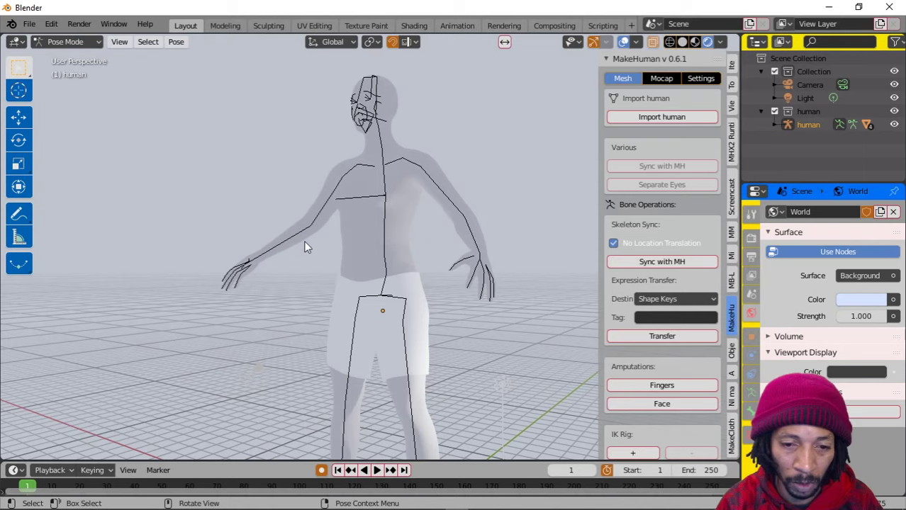
# Show the viewport gizmos and rotate the right upper thigh bone, upperleg01.R, to swing the leg forward and outward
pyautogui.click(353, 311)
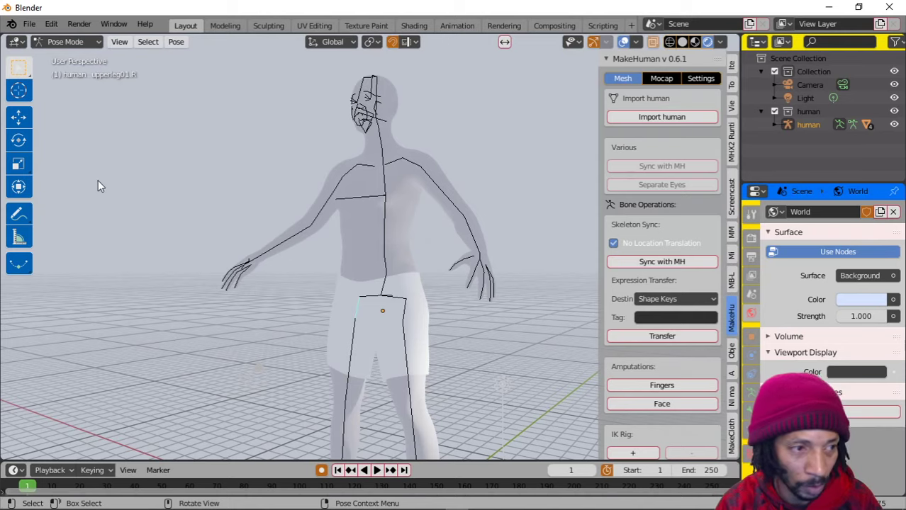
pyautogui.click(19, 141)
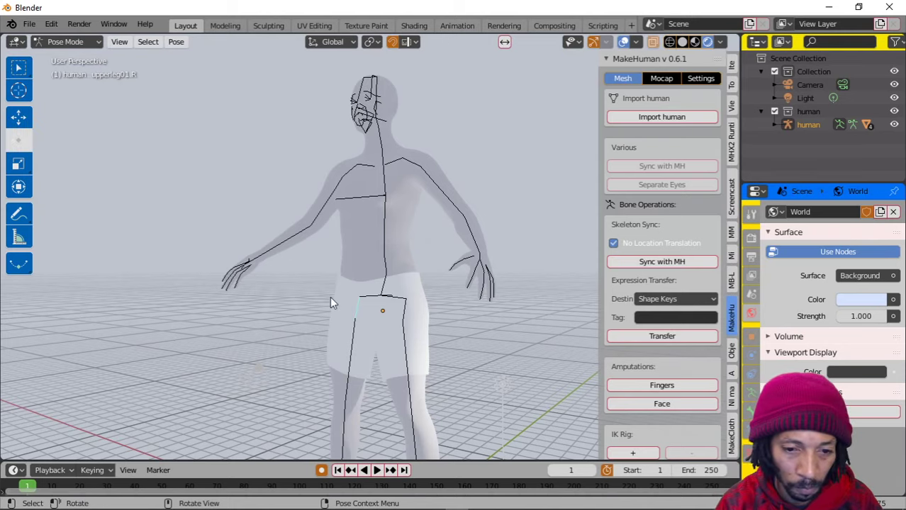
pyautogui.click(592, 42)
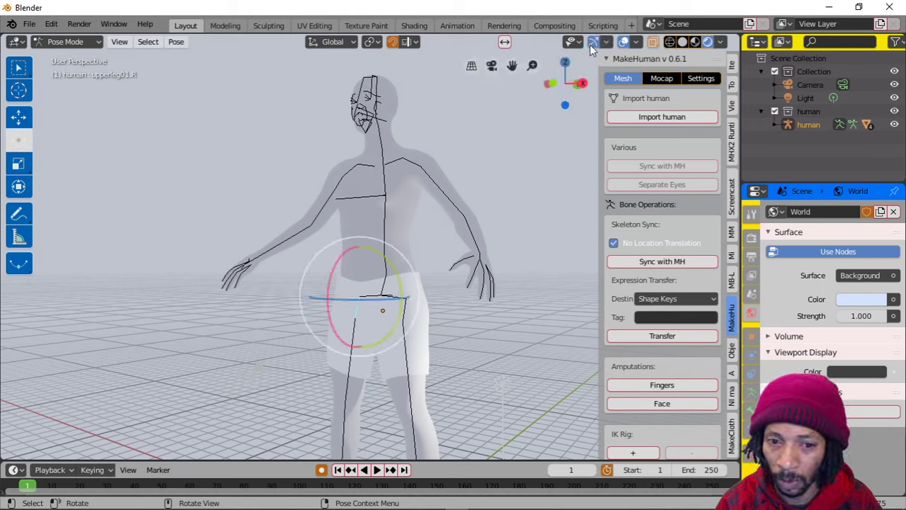
pyautogui.moveTo(331, 279); pyautogui.dragTo(333, 322)
pyautogui.moveTo(346, 242); pyautogui.dragTo(414, 324)
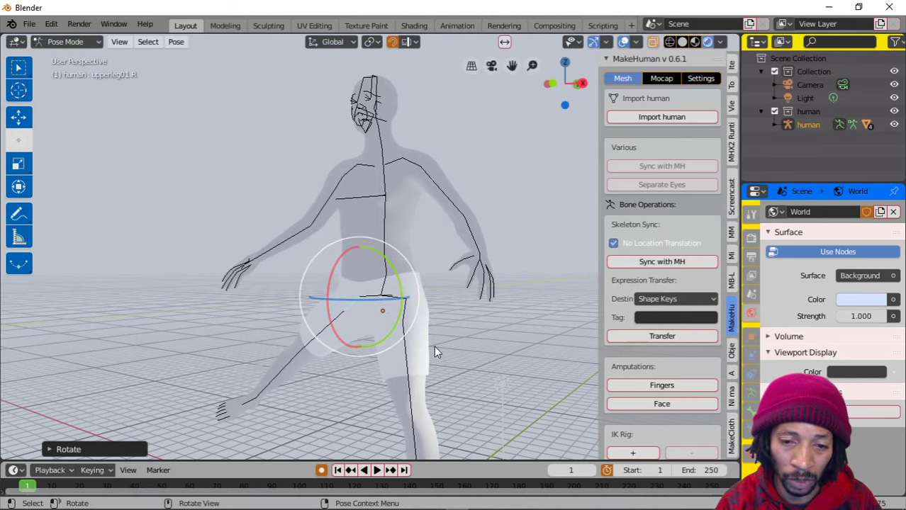
# Try rotating the left leg's lower thigh bone, upperleg02.L, with the Rotate tool
pyautogui.scroll(1, 435, 345)
pyautogui.keyDown('shift'); pyautogui.moveTo(434, 346); pyautogui.dragTo(438, 273, button='middle'); pyautogui.keyUp('shift')
pyautogui.scroll(2, 437, 272)
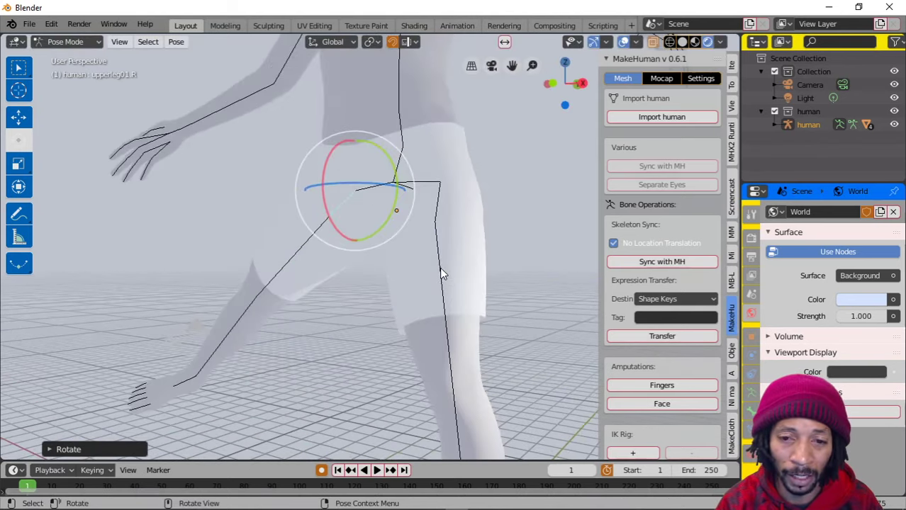
pyautogui.click(440, 268)
pyautogui.moveTo(413, 209); pyautogui.dragTo(434, 194)
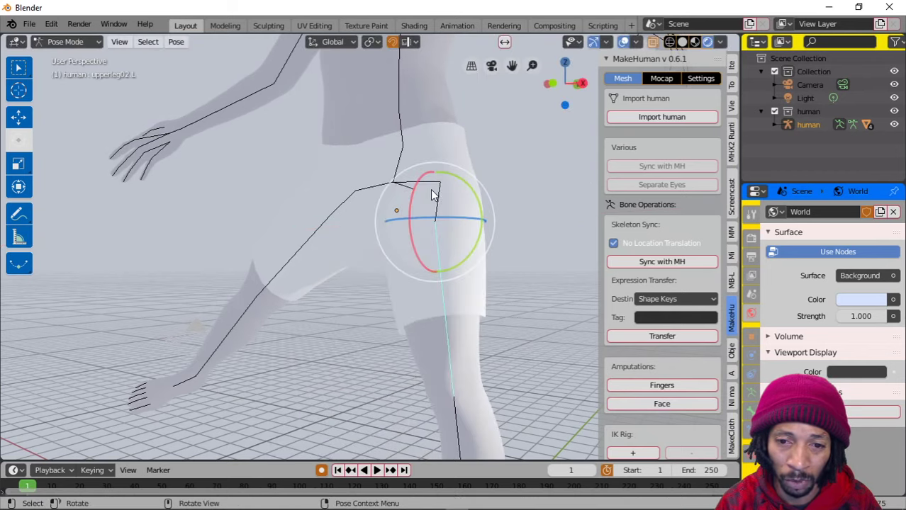
# Try rotating the left leg's upper thigh bone, upperleg01.L, and inspect the shorts from the front
pyautogui.moveTo(446, 212); pyautogui.dragTo(408, 222, button='middle')
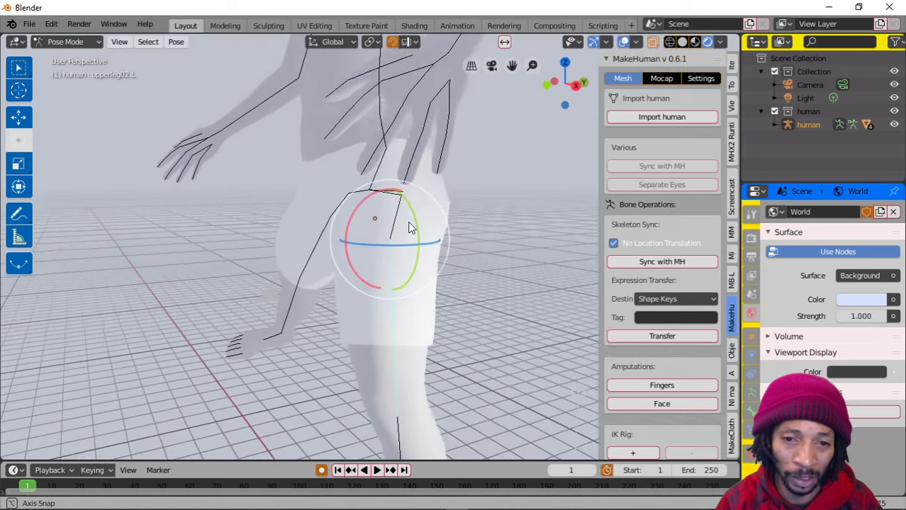
pyautogui.click(507, 274)
pyautogui.moveTo(494, 268); pyautogui.dragTo(396, 227, button='middle')
pyautogui.click(394, 221)
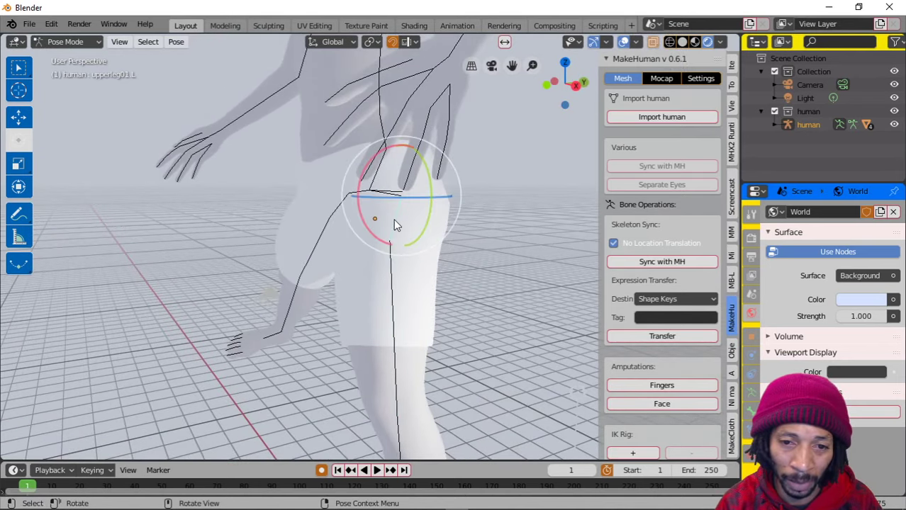
pyautogui.moveTo(372, 193); pyautogui.dragTo(360, 174)
pyautogui.moveTo(386, 256); pyautogui.dragTo(335, 290, button='middle')
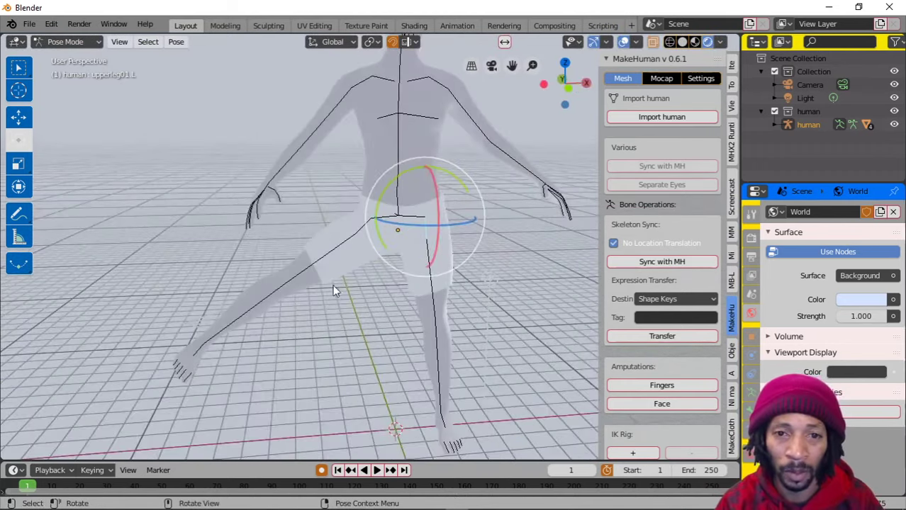
# Clear the leg bone selection and check how the shorts follow the whole posed character
pyautogui.click(442, 320)
pyautogui.click(495, 321)
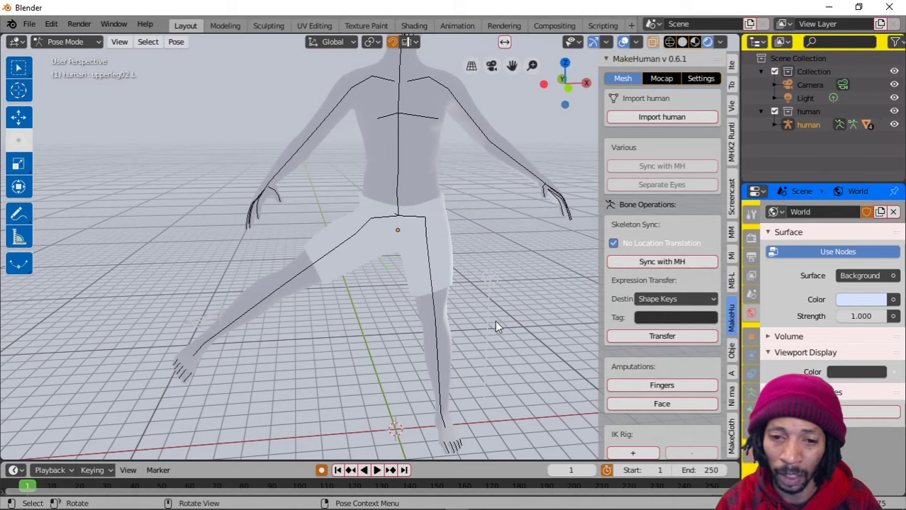
pyautogui.scroll(-3, 359, 183)
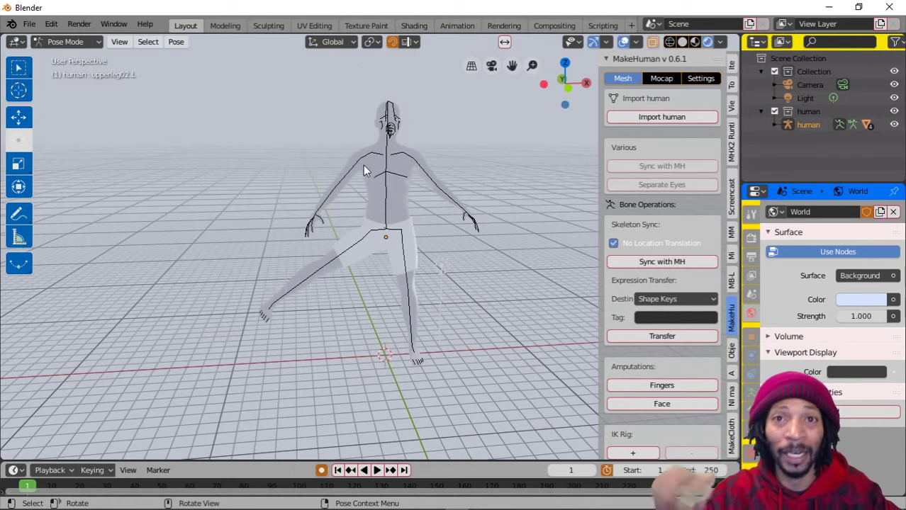